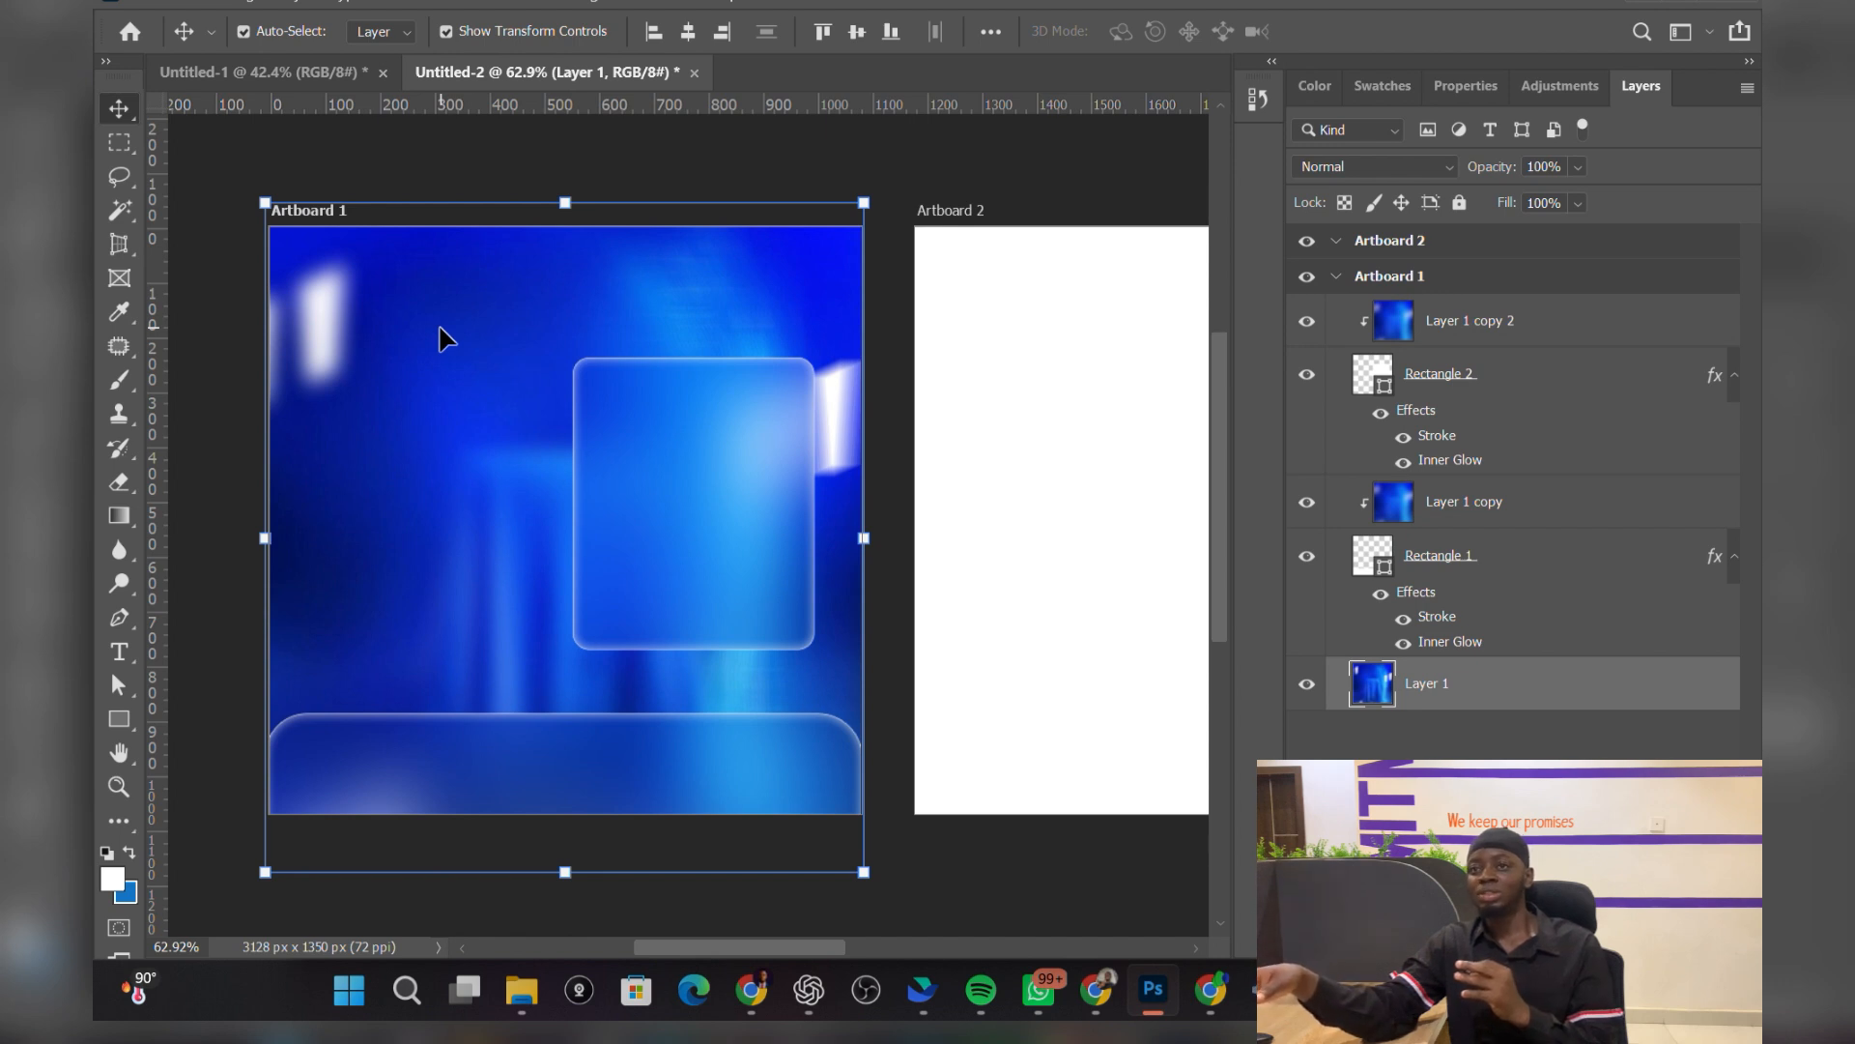
Step: Deselect the Layer 1 copy layer and look over Artboard 1's background image
right_click(1545, 505)
left_click(1171, 239)
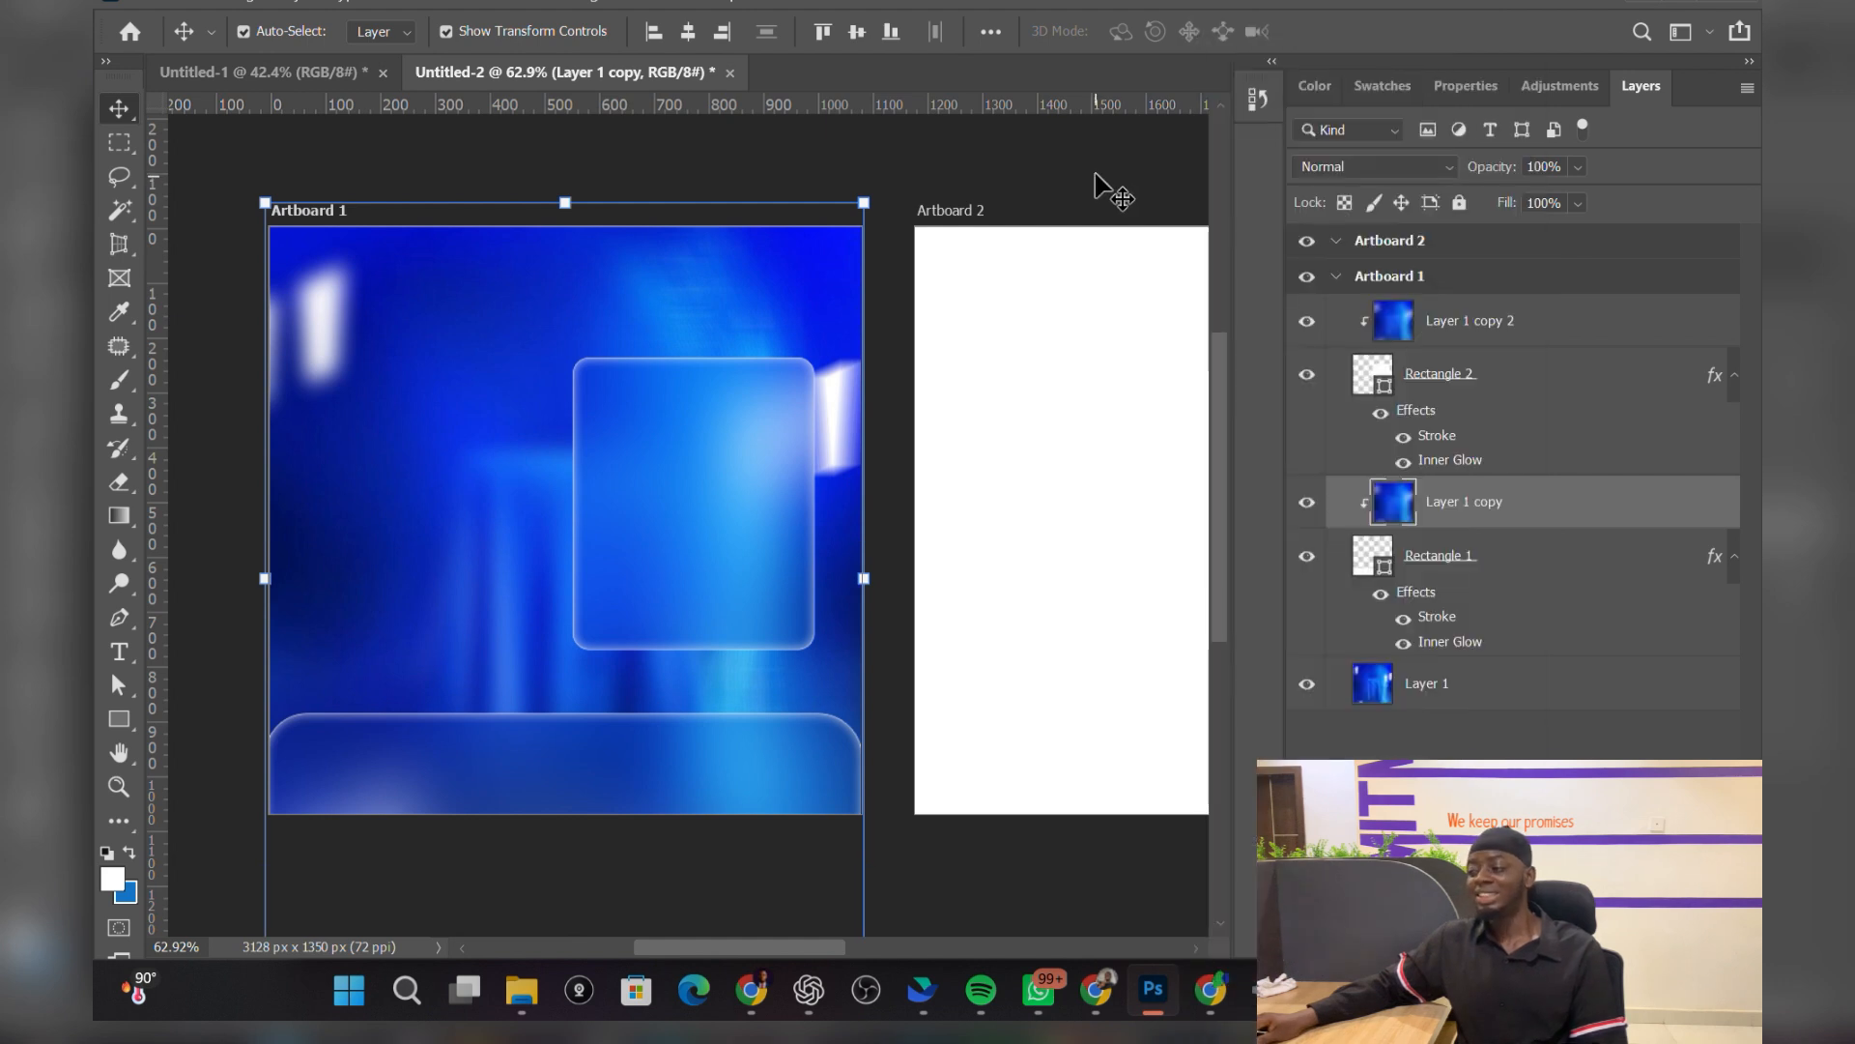
left_click(1089, 172)
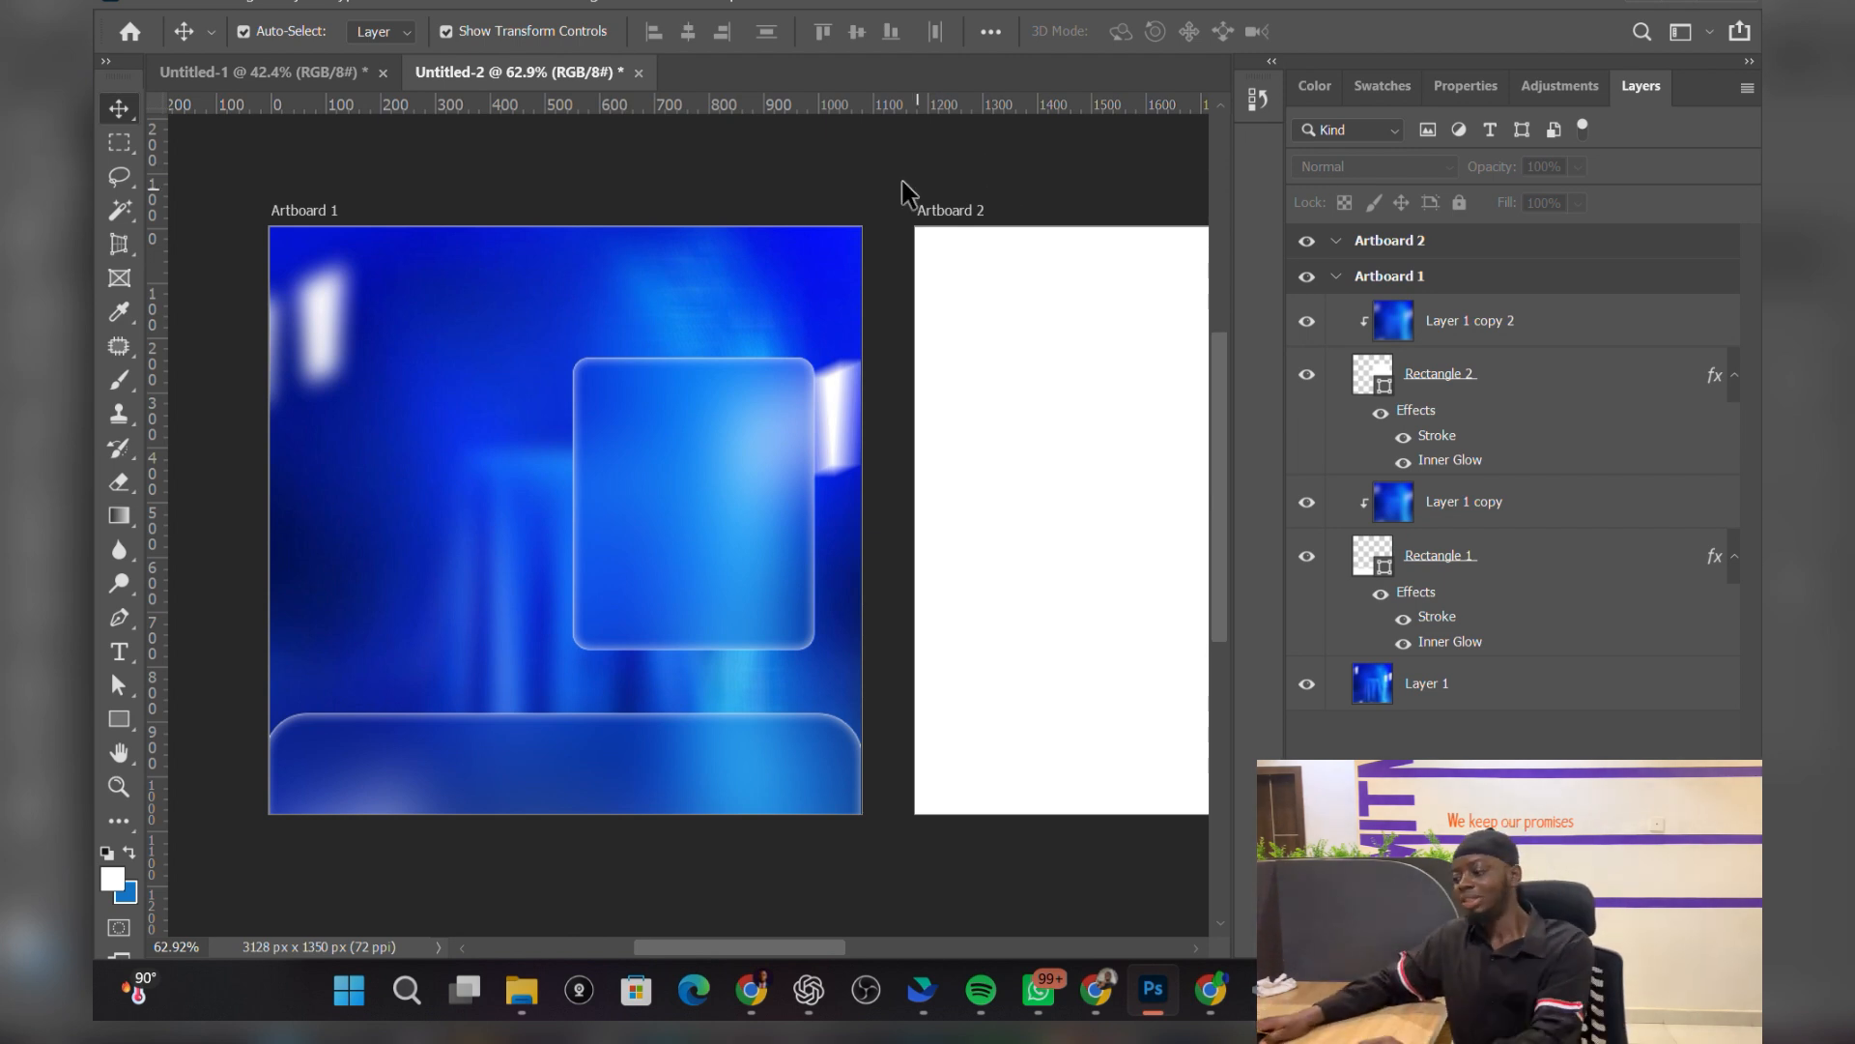
scroll(493, 630, "down", 2)
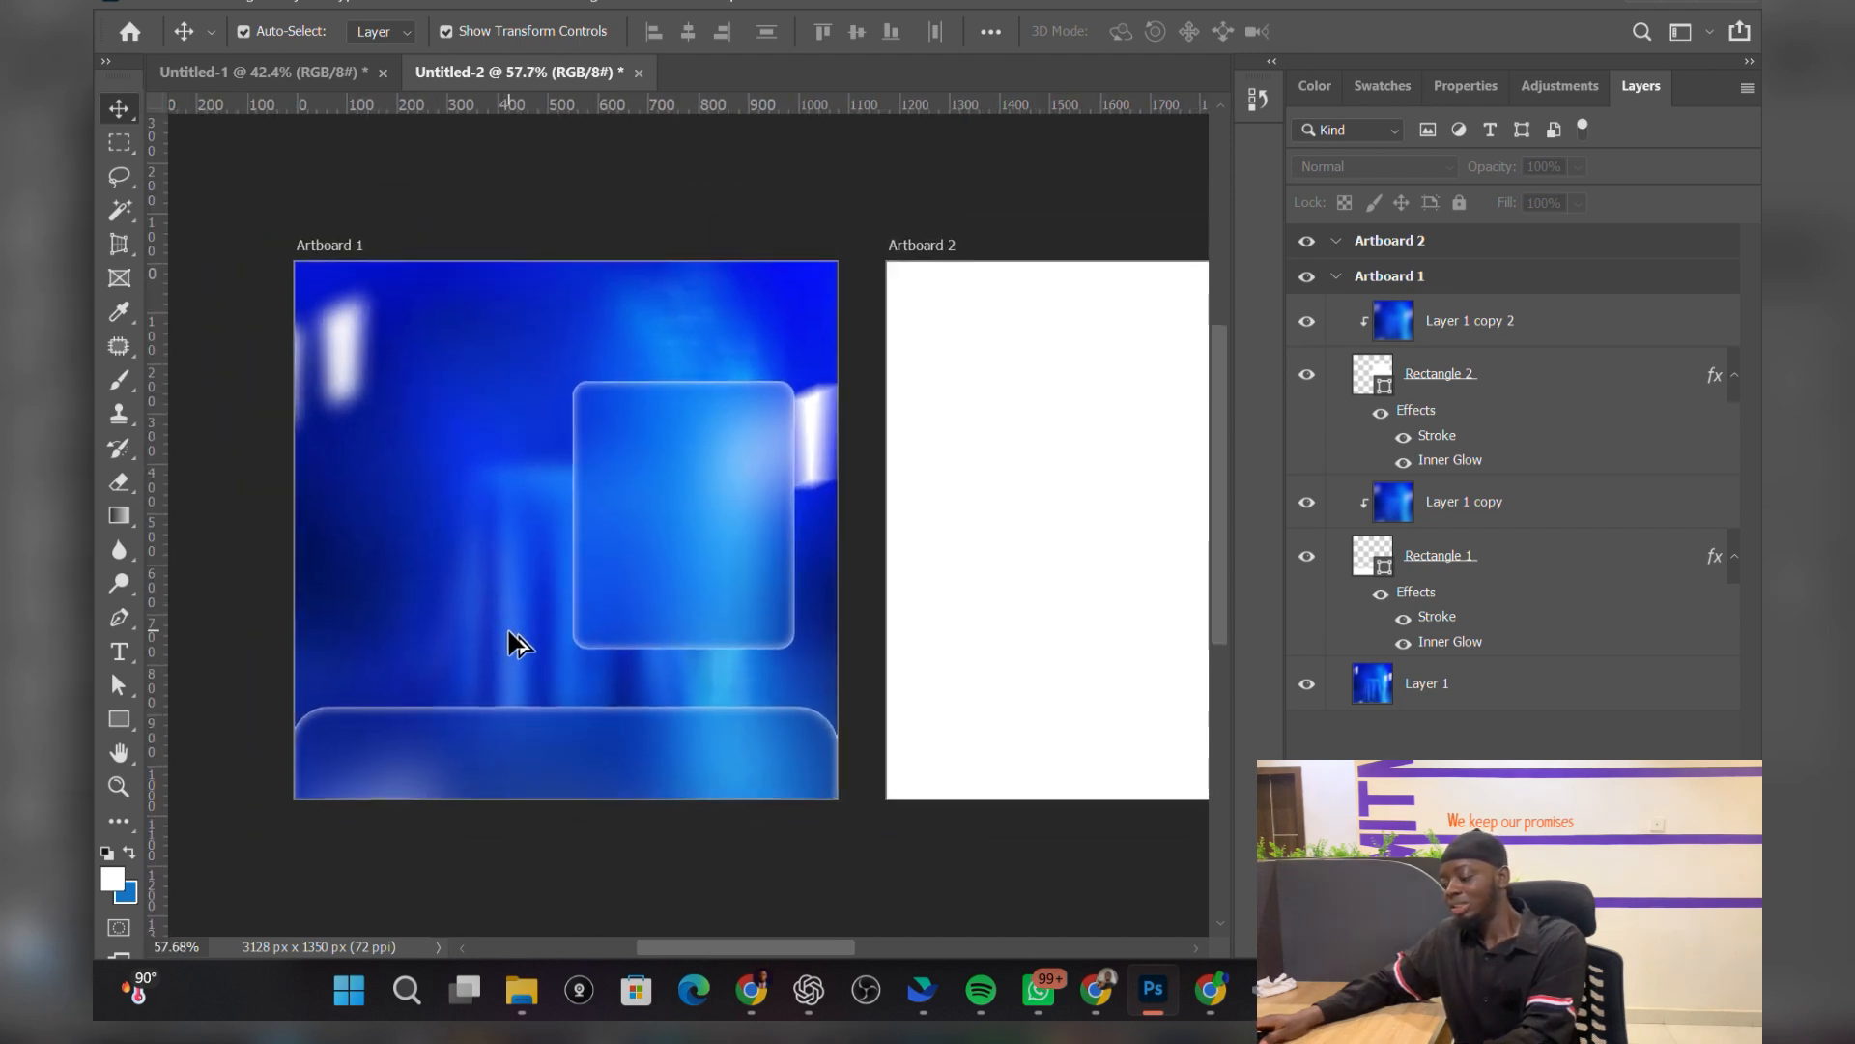
scroll(1044, 770, "up", 1)
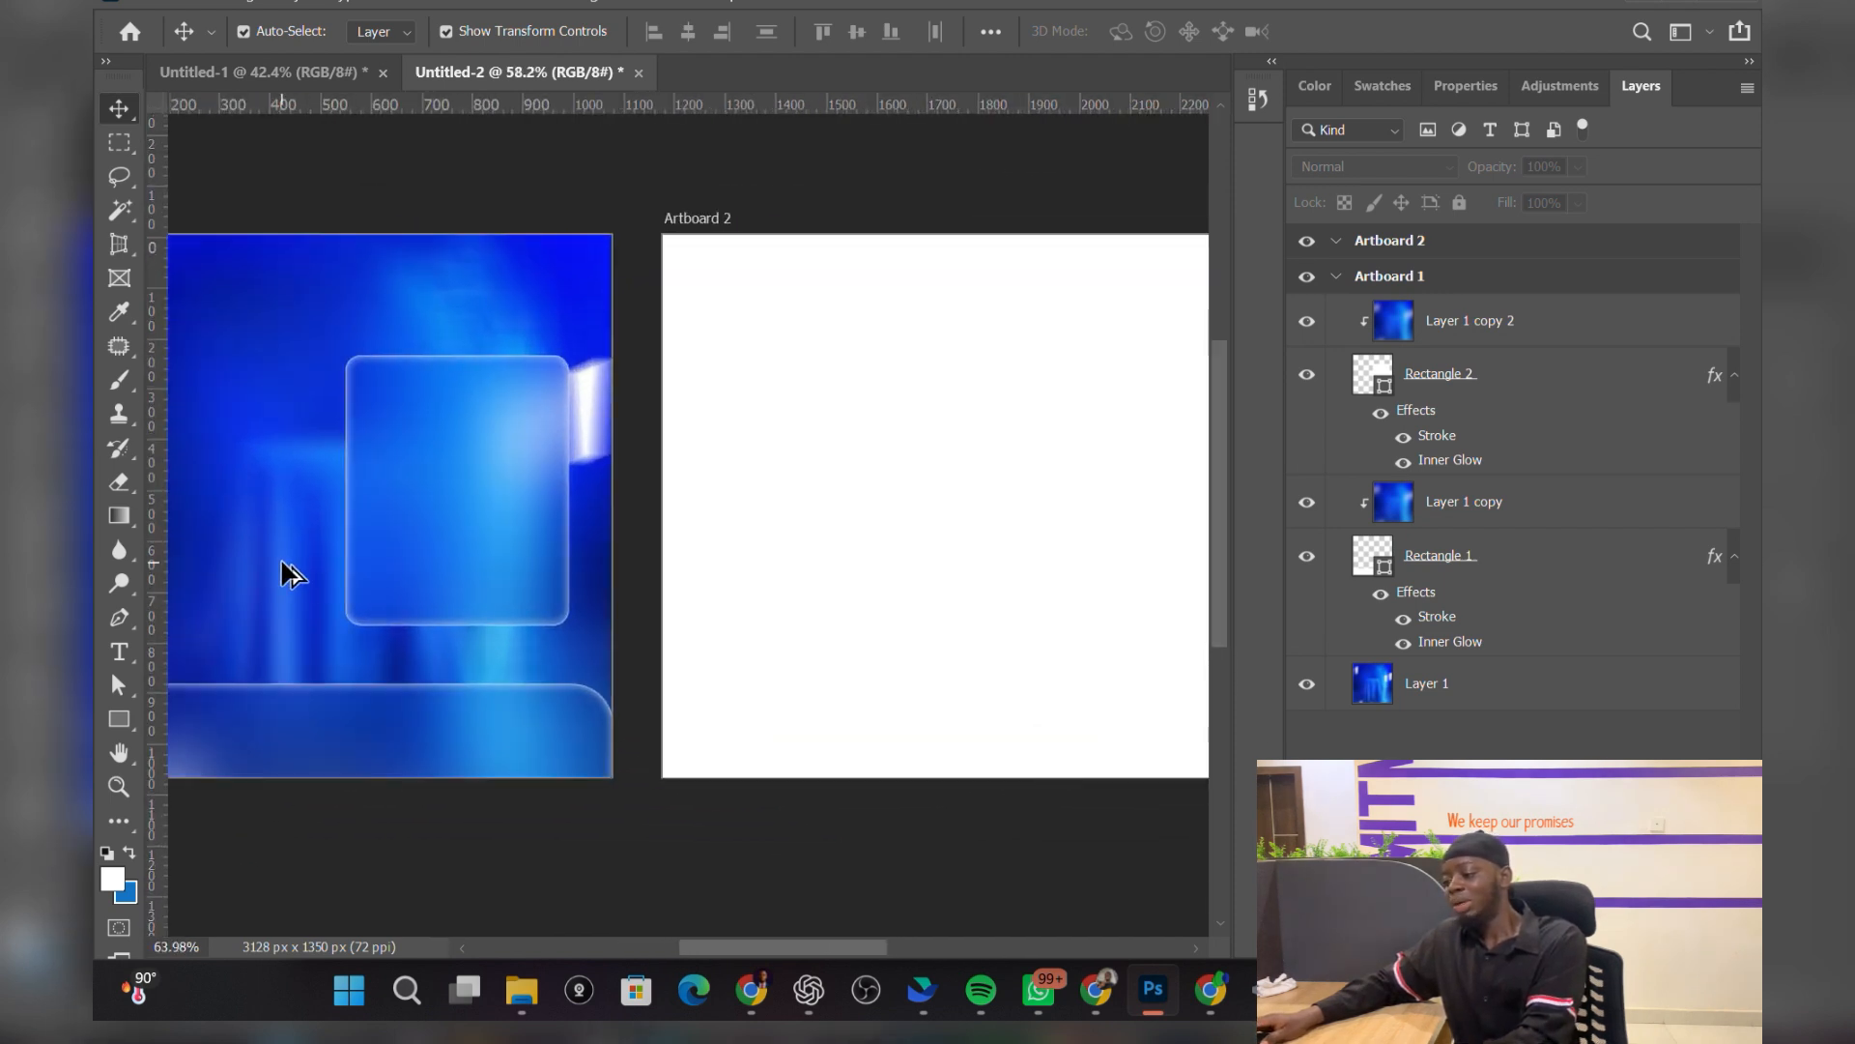
scroll(290, 575, "up", 3)
scroll(331, 618, "down", 4)
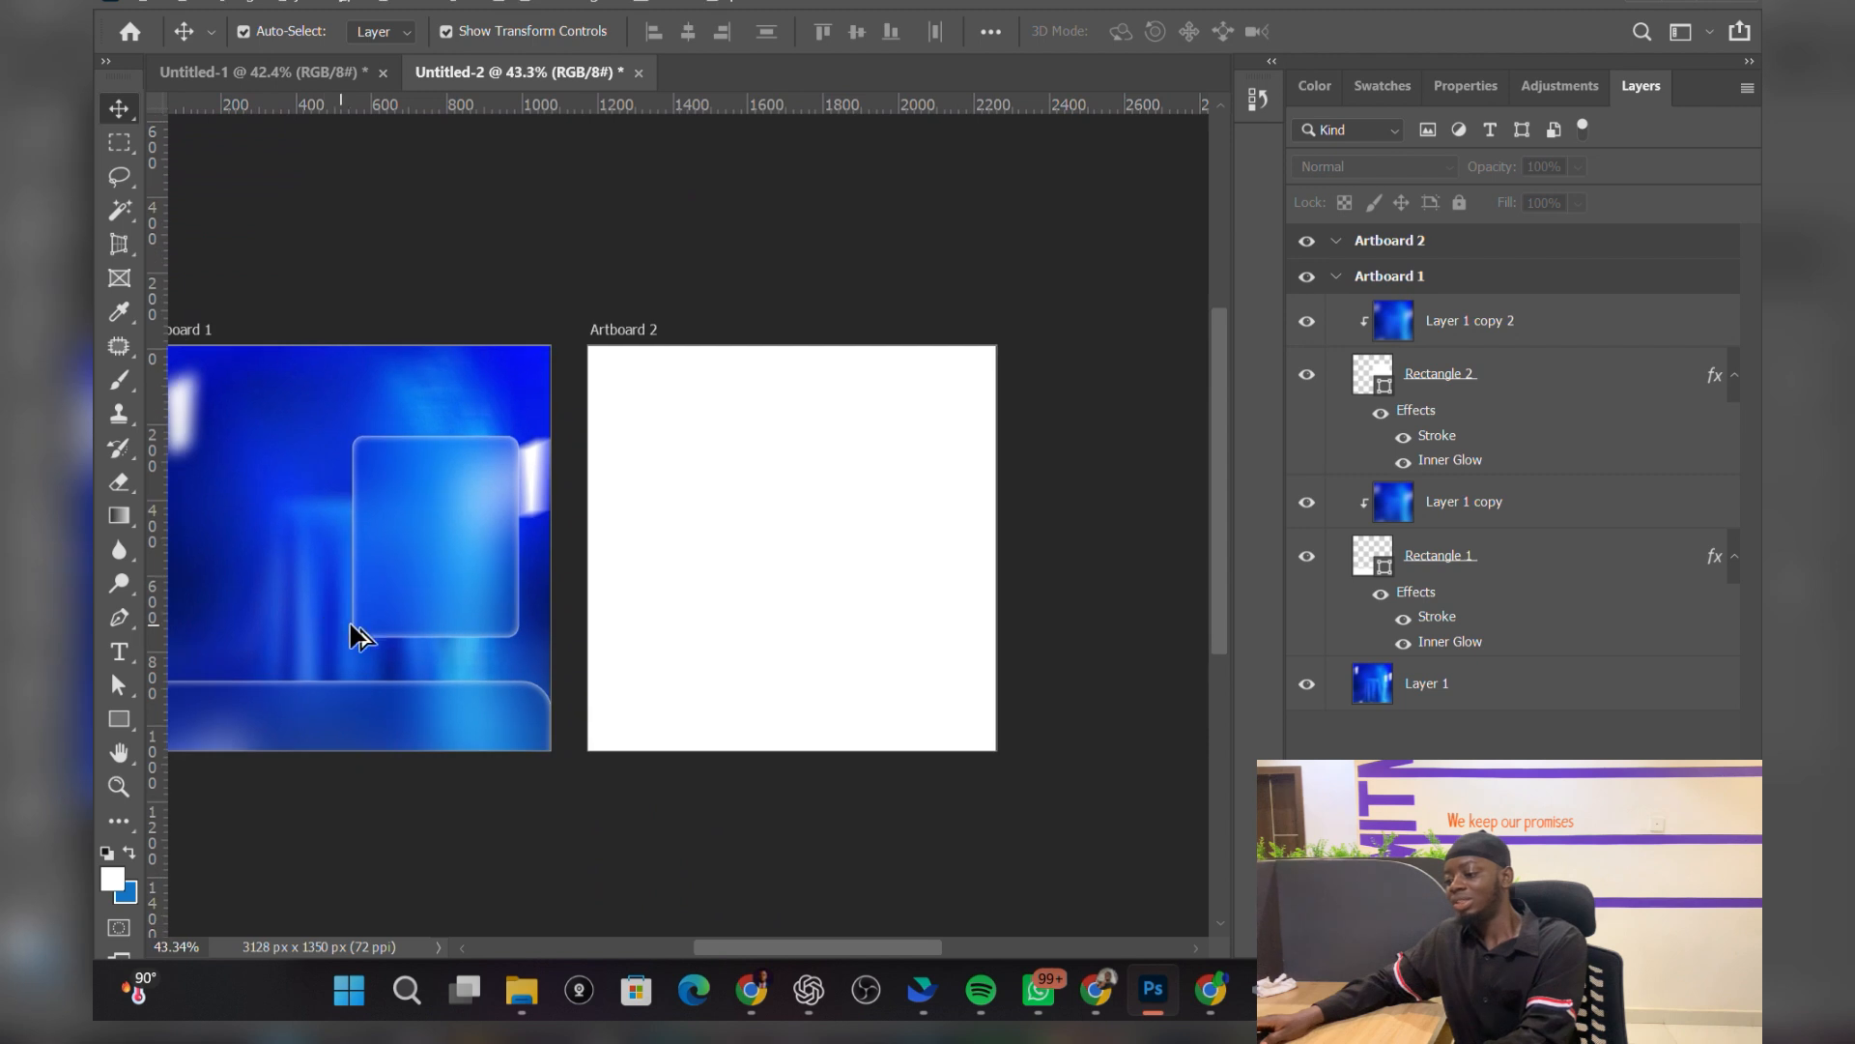
left_click_drag(829, 945, 796, 944)
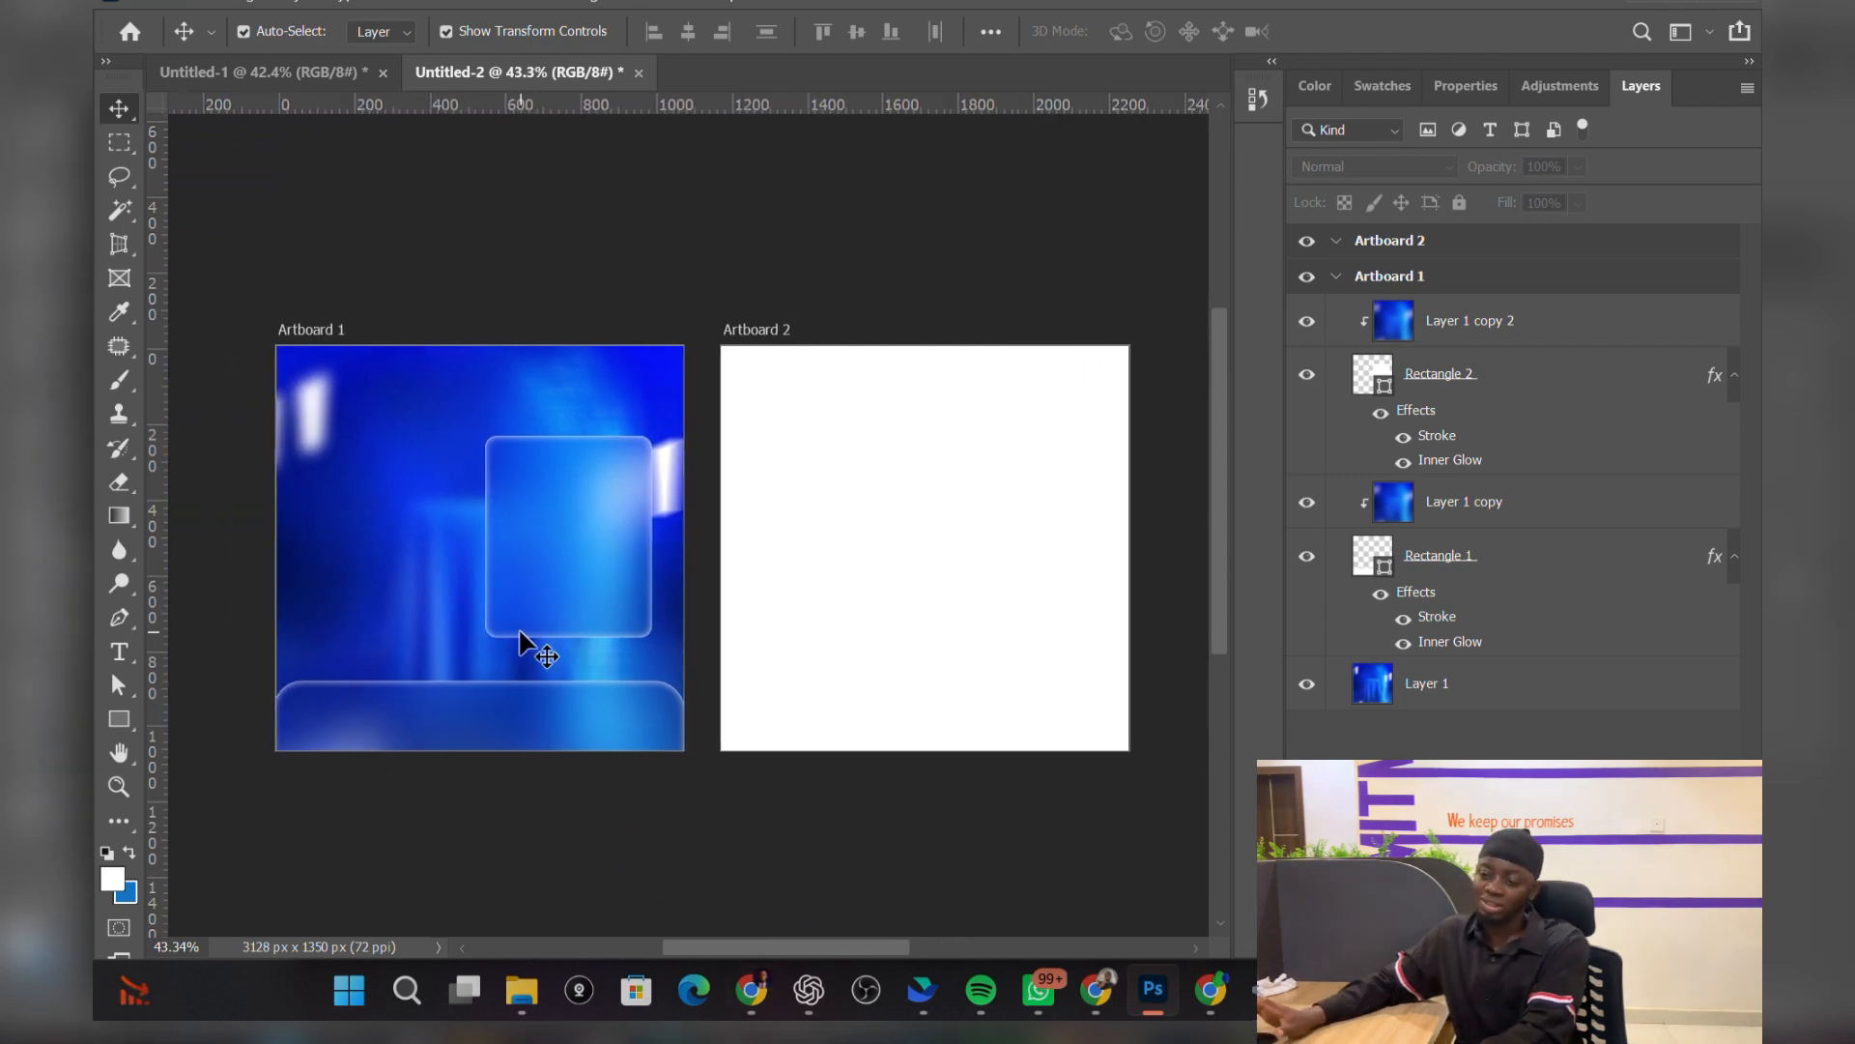
left_click(431, 561)
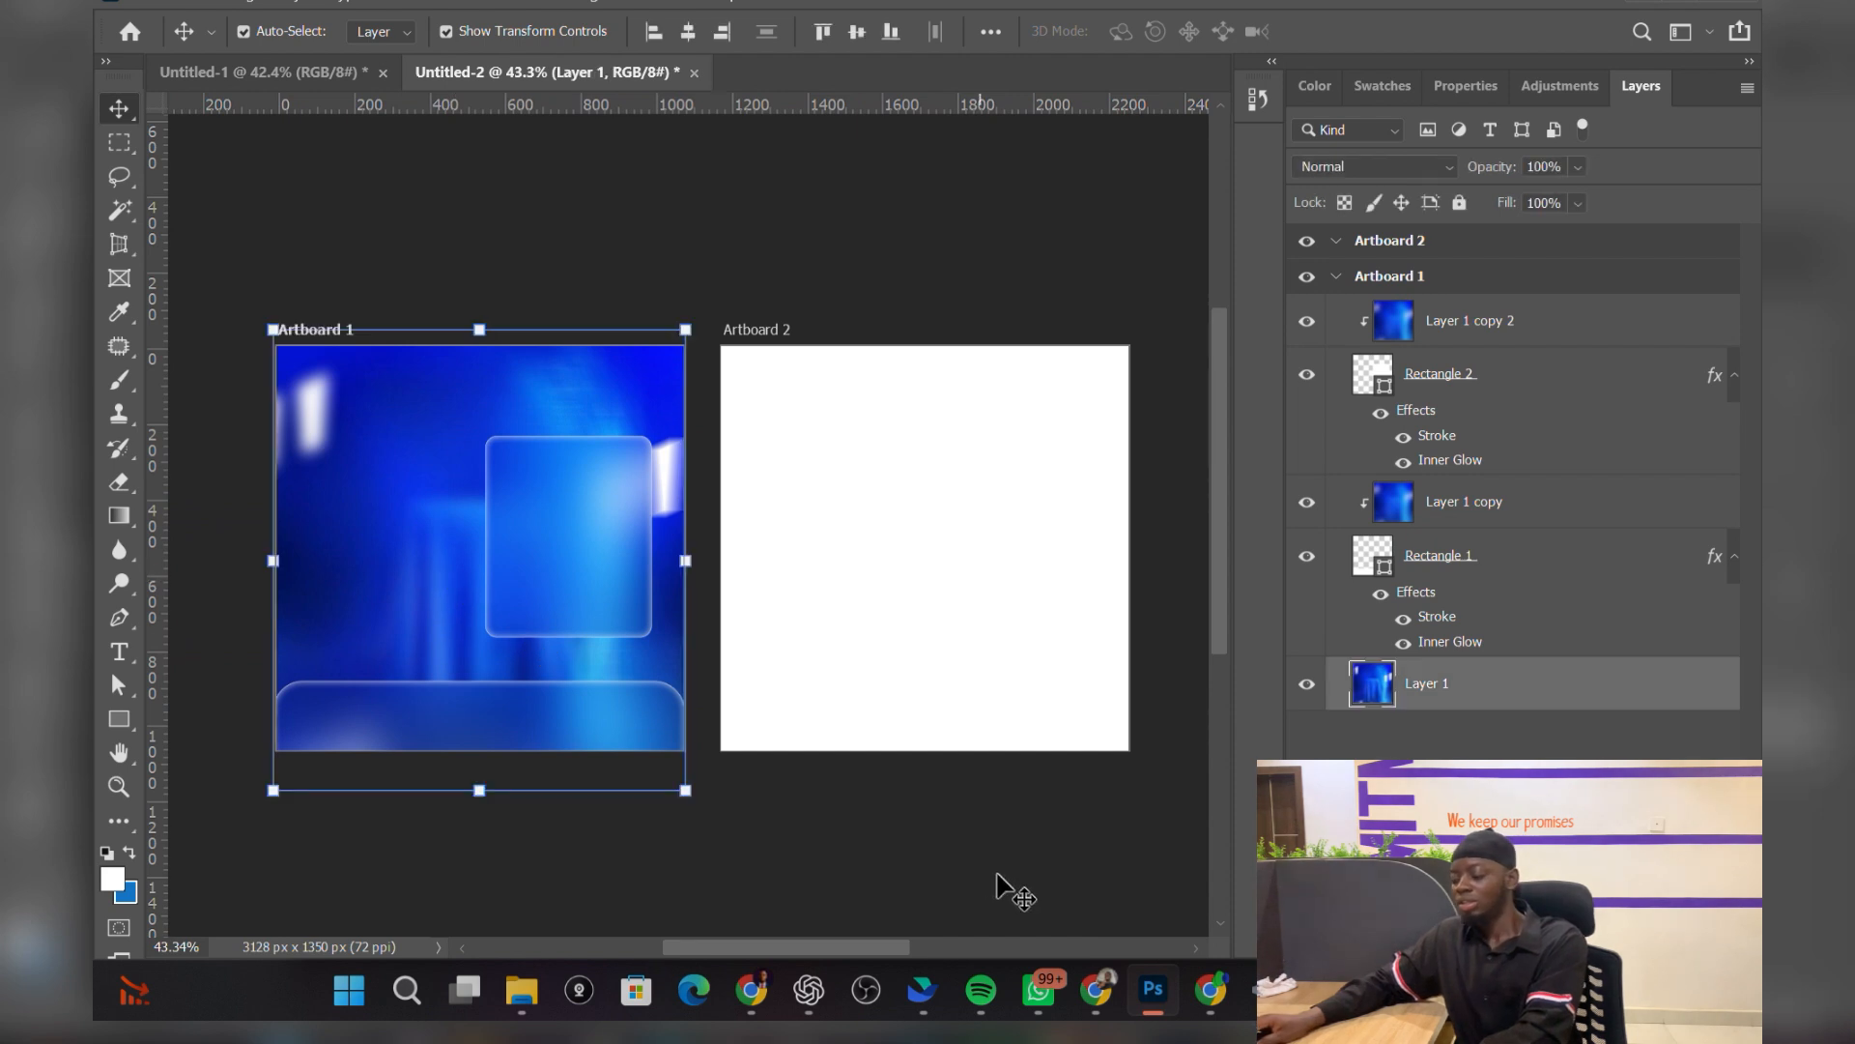
left_click(979, 837)
Step: Copy the blue background image from the Pinterest pin and select the empty Artboard 2
left_click(753, 982)
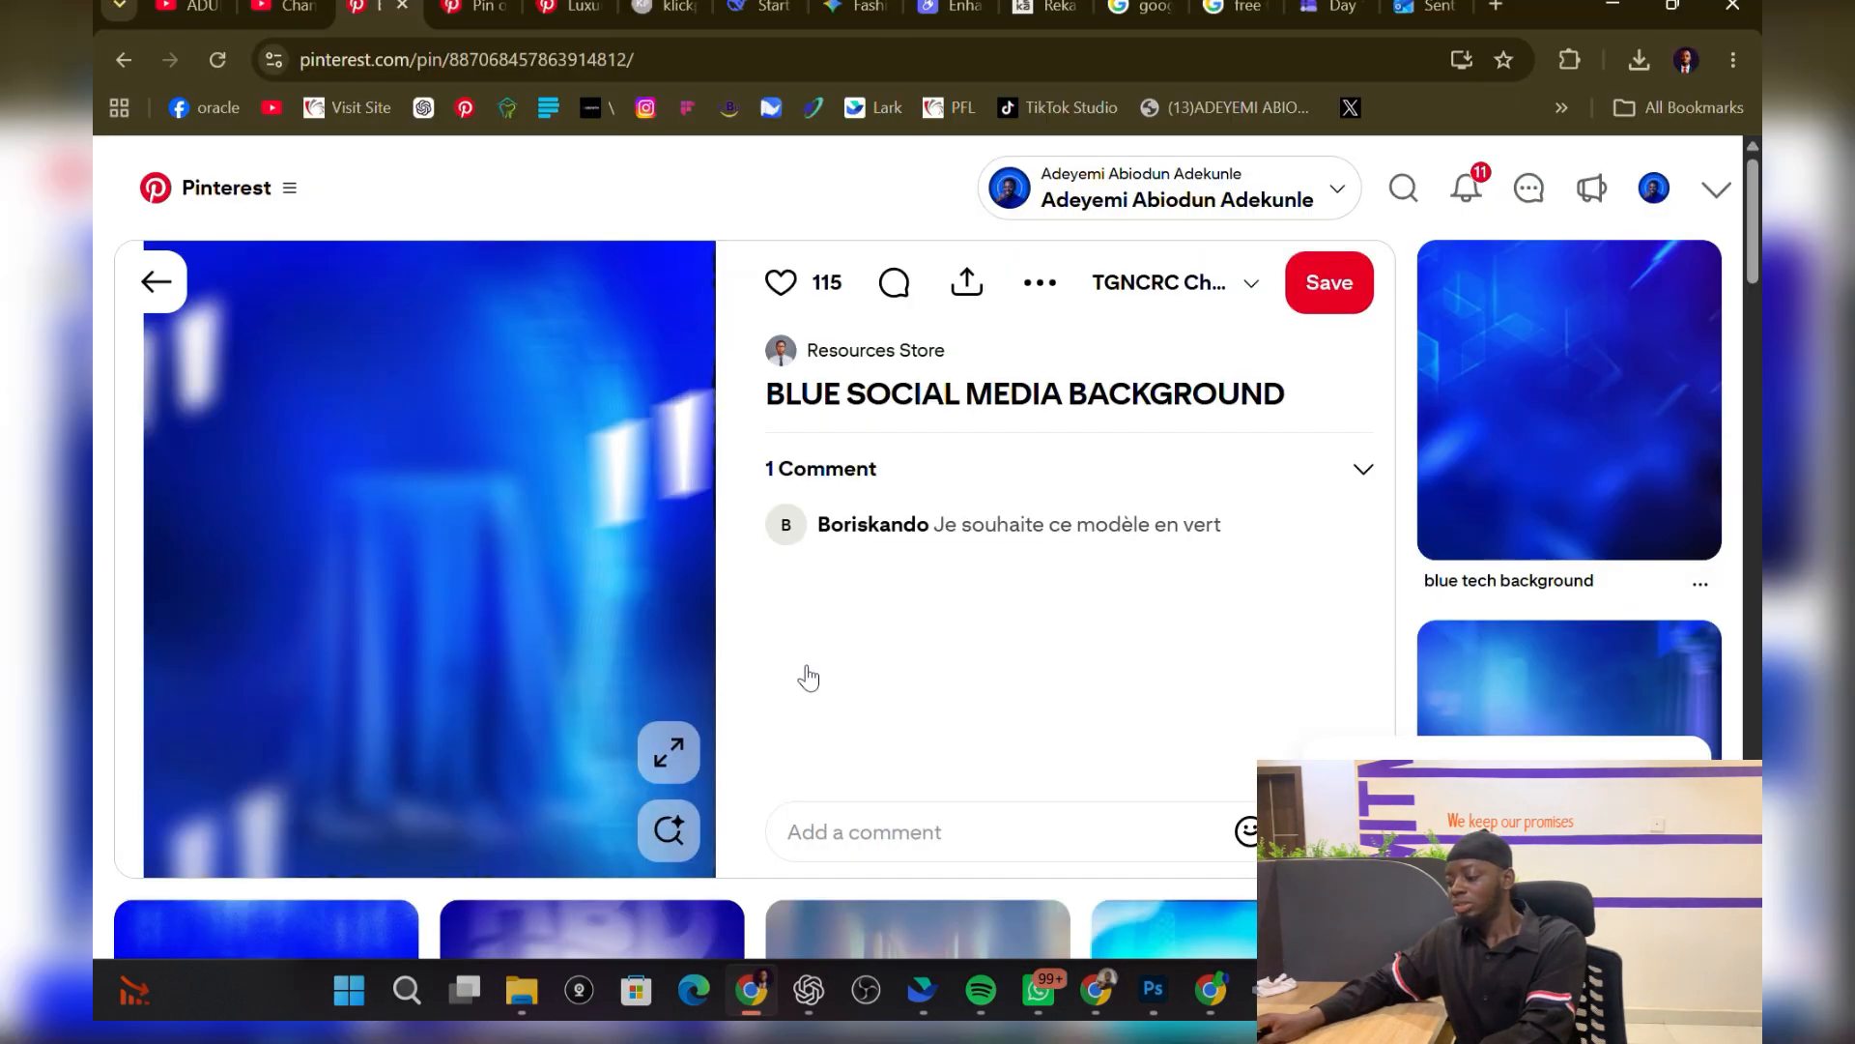
right_click(483, 460)
left_click(580, 571)
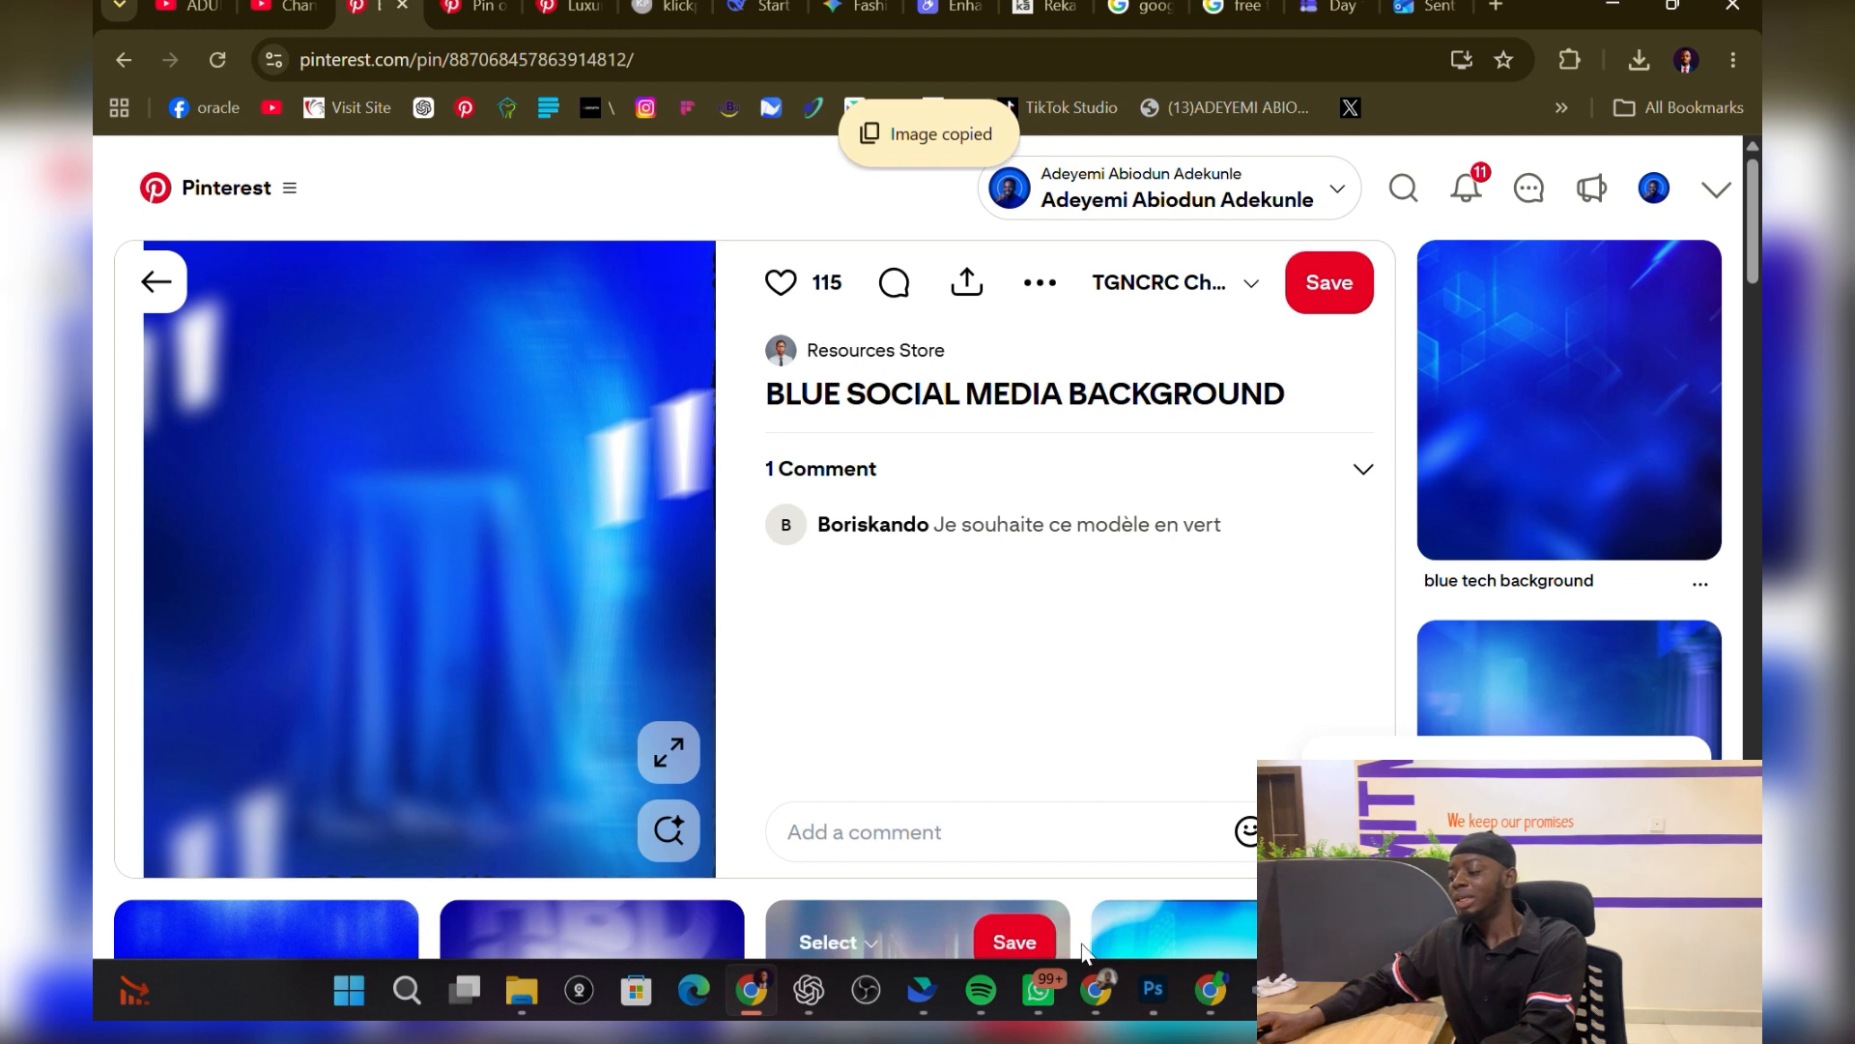
left_click(1150, 985)
left_click(874, 560)
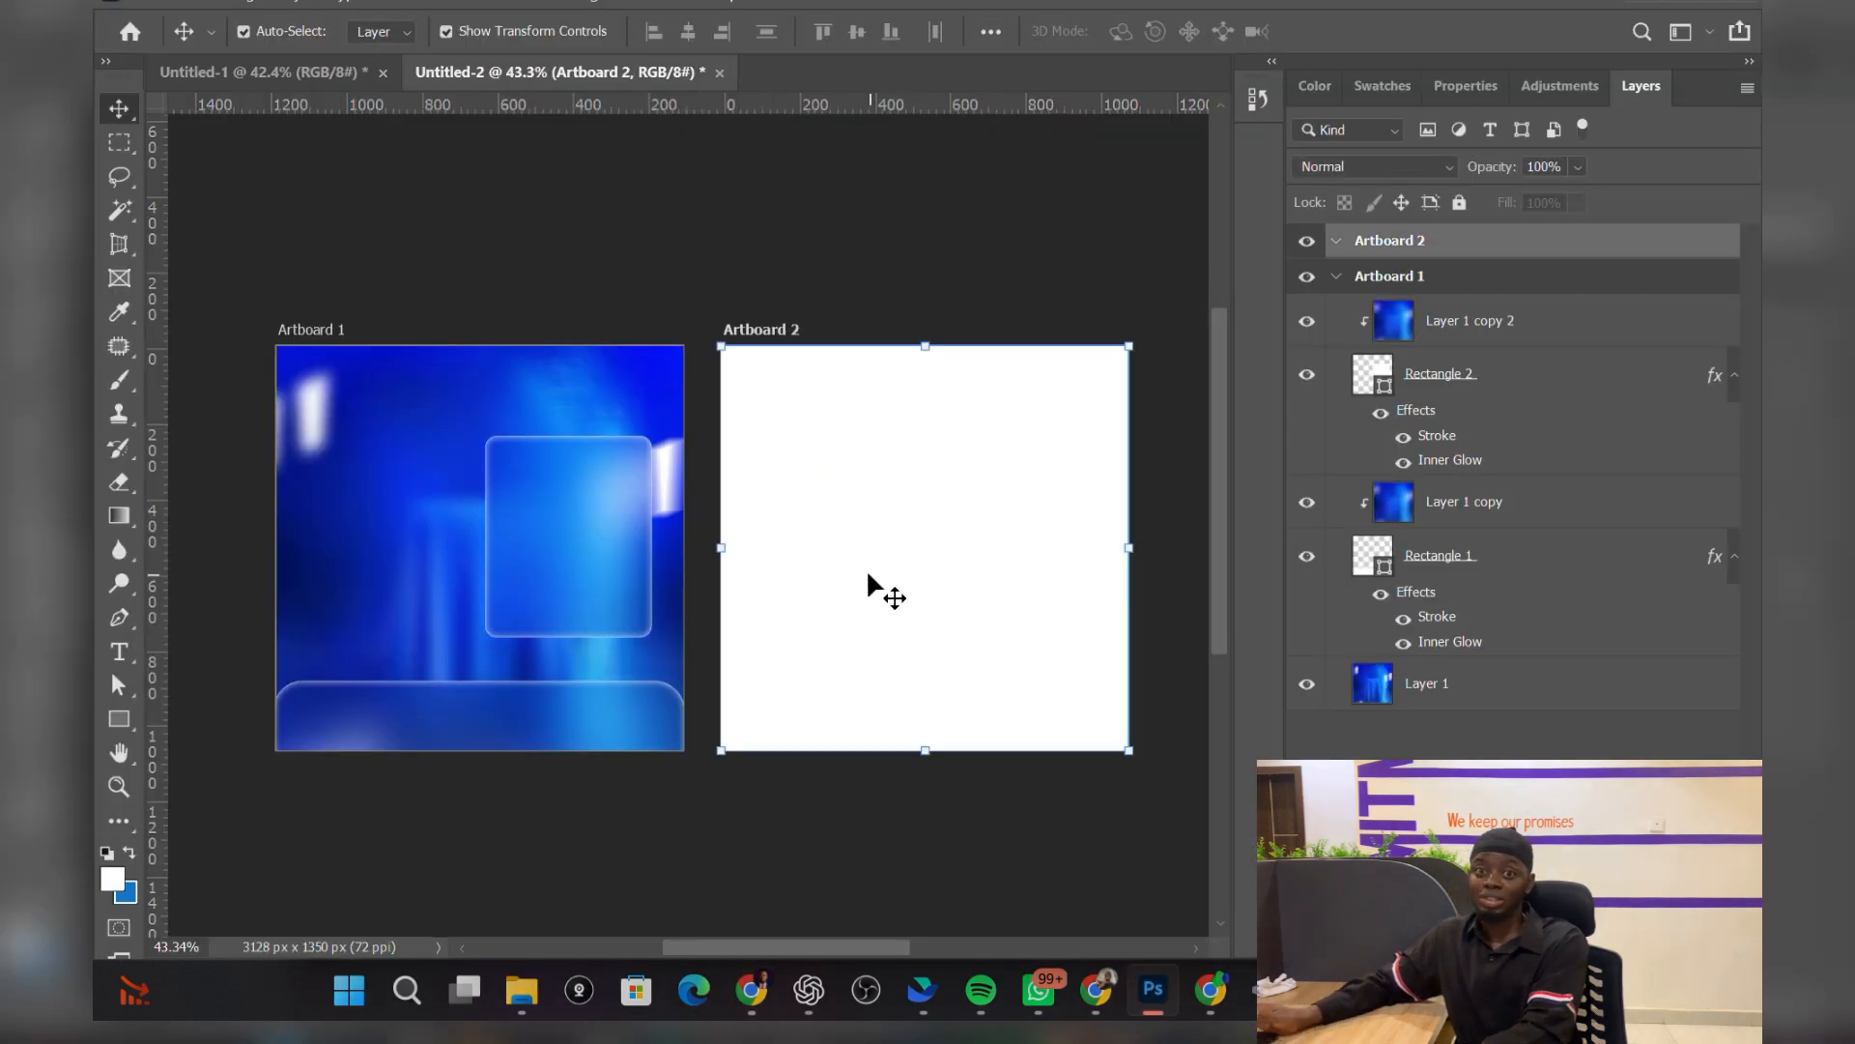
Step: Paste the blue background as Layer 2 and scale it to cover Artboard 2
key("ctrl")
key("ctrl+v")
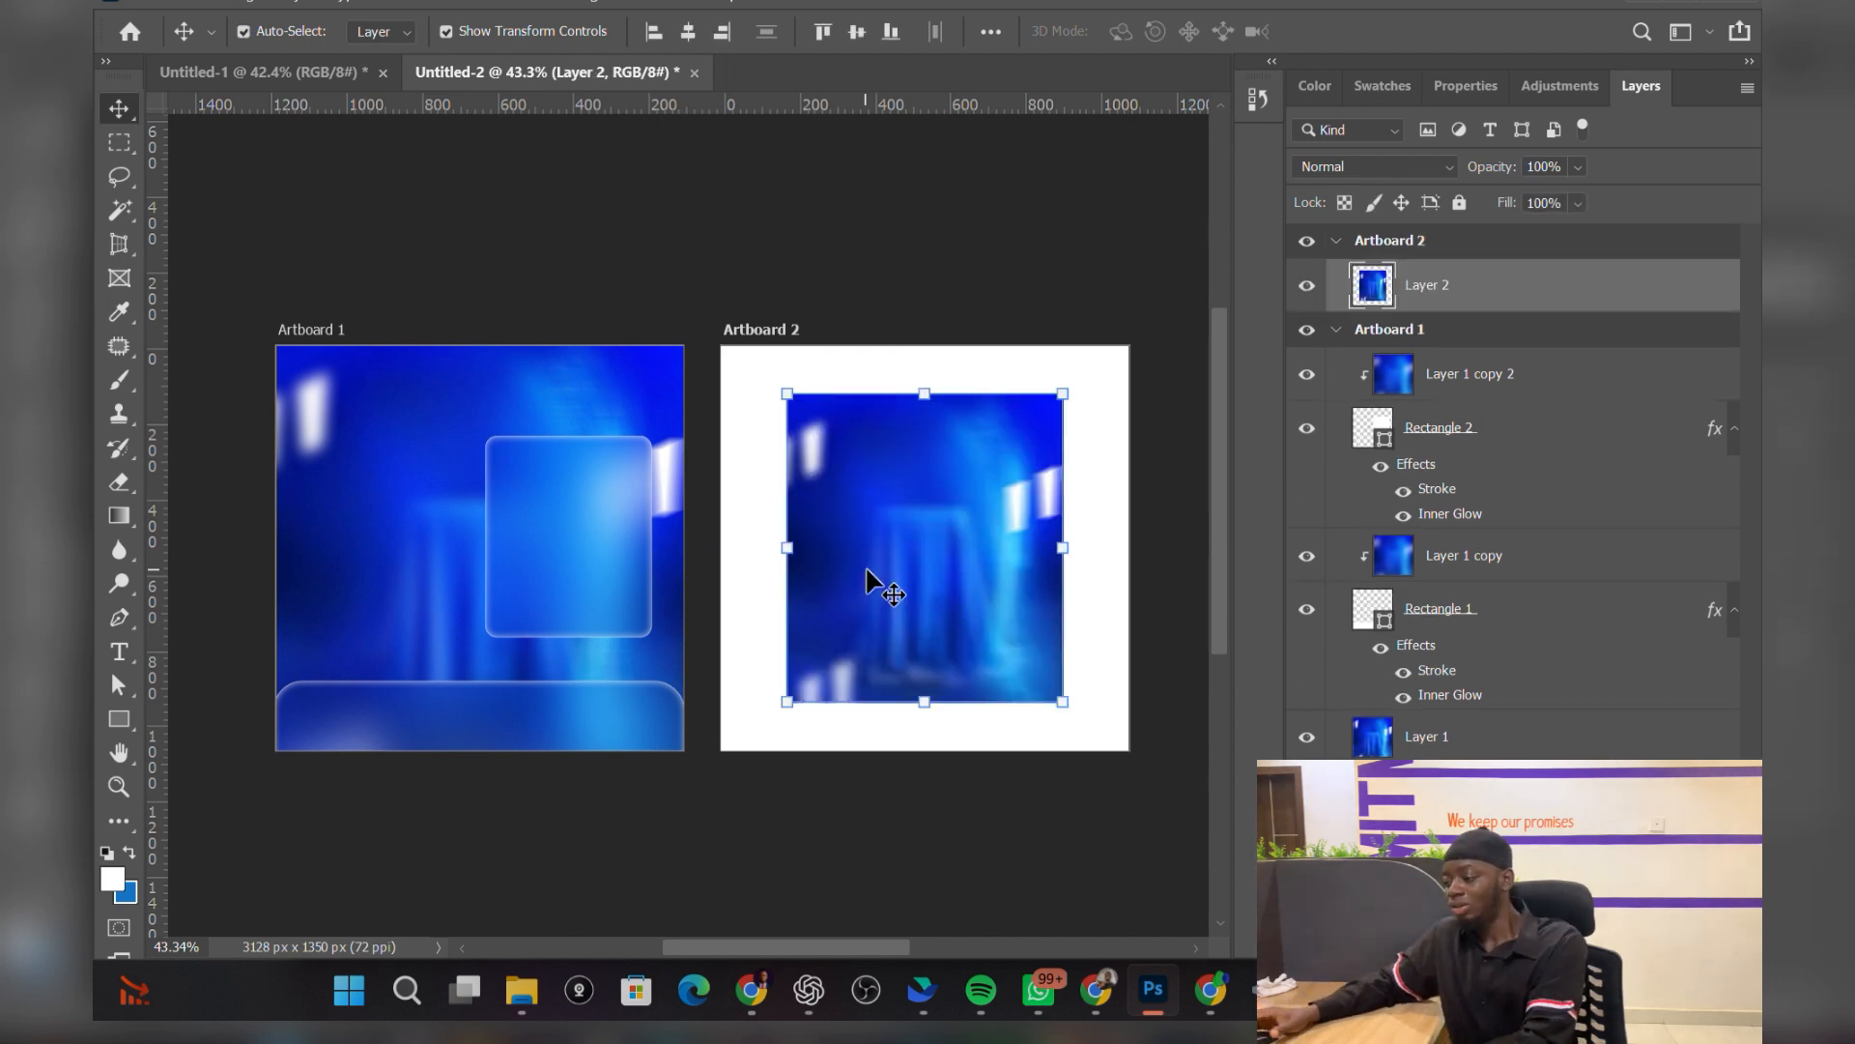
key("ctrl+t")
left_click_drag(925, 703, 936, 748)
left_click_drag(923, 394, 899, 296)
left_click_drag(897, 434, 884, 473)
key("Return")
Step: Check the scaled background on the canvas and deselect it
scroll(1165, 637, "right", 1)
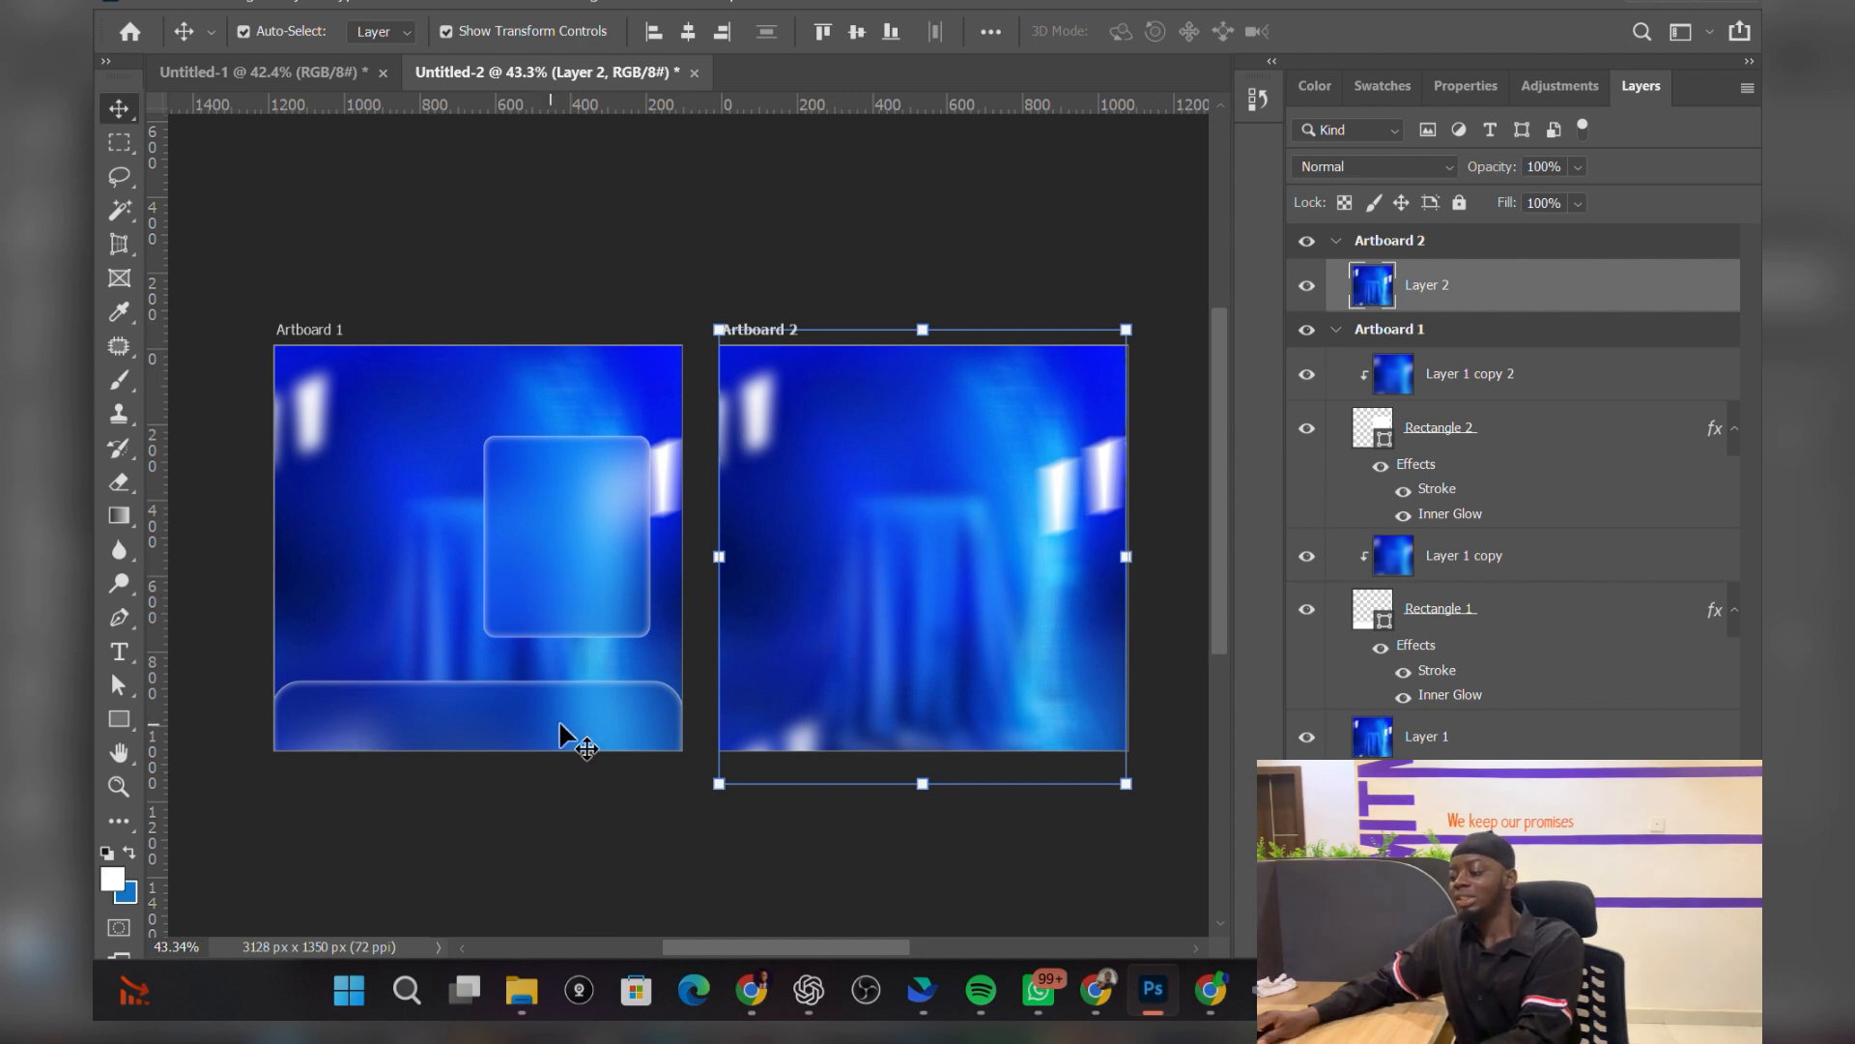
scroll(665, 727, "down", 1)
scroll(1009, 640, "up", 6)
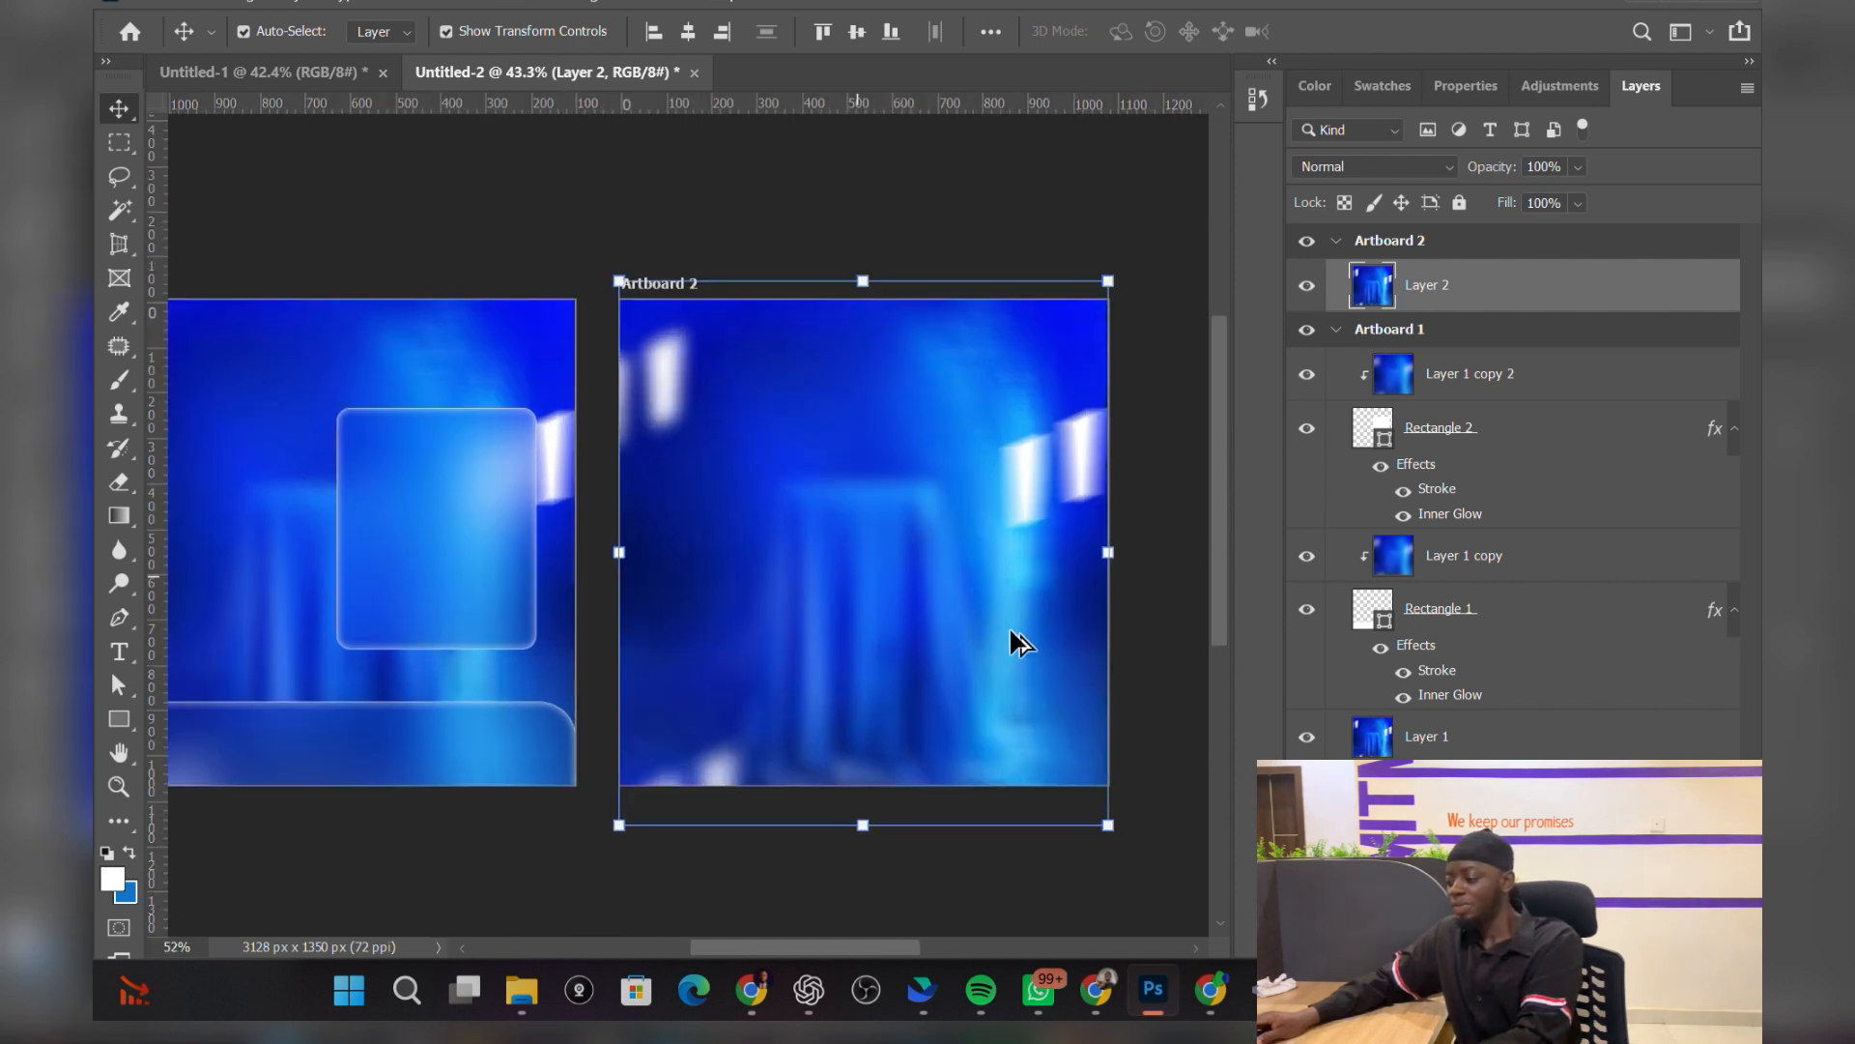
scroll(980, 688, "down", 4)
scroll(1150, 655, "up", 2)
left_click(1150, 657)
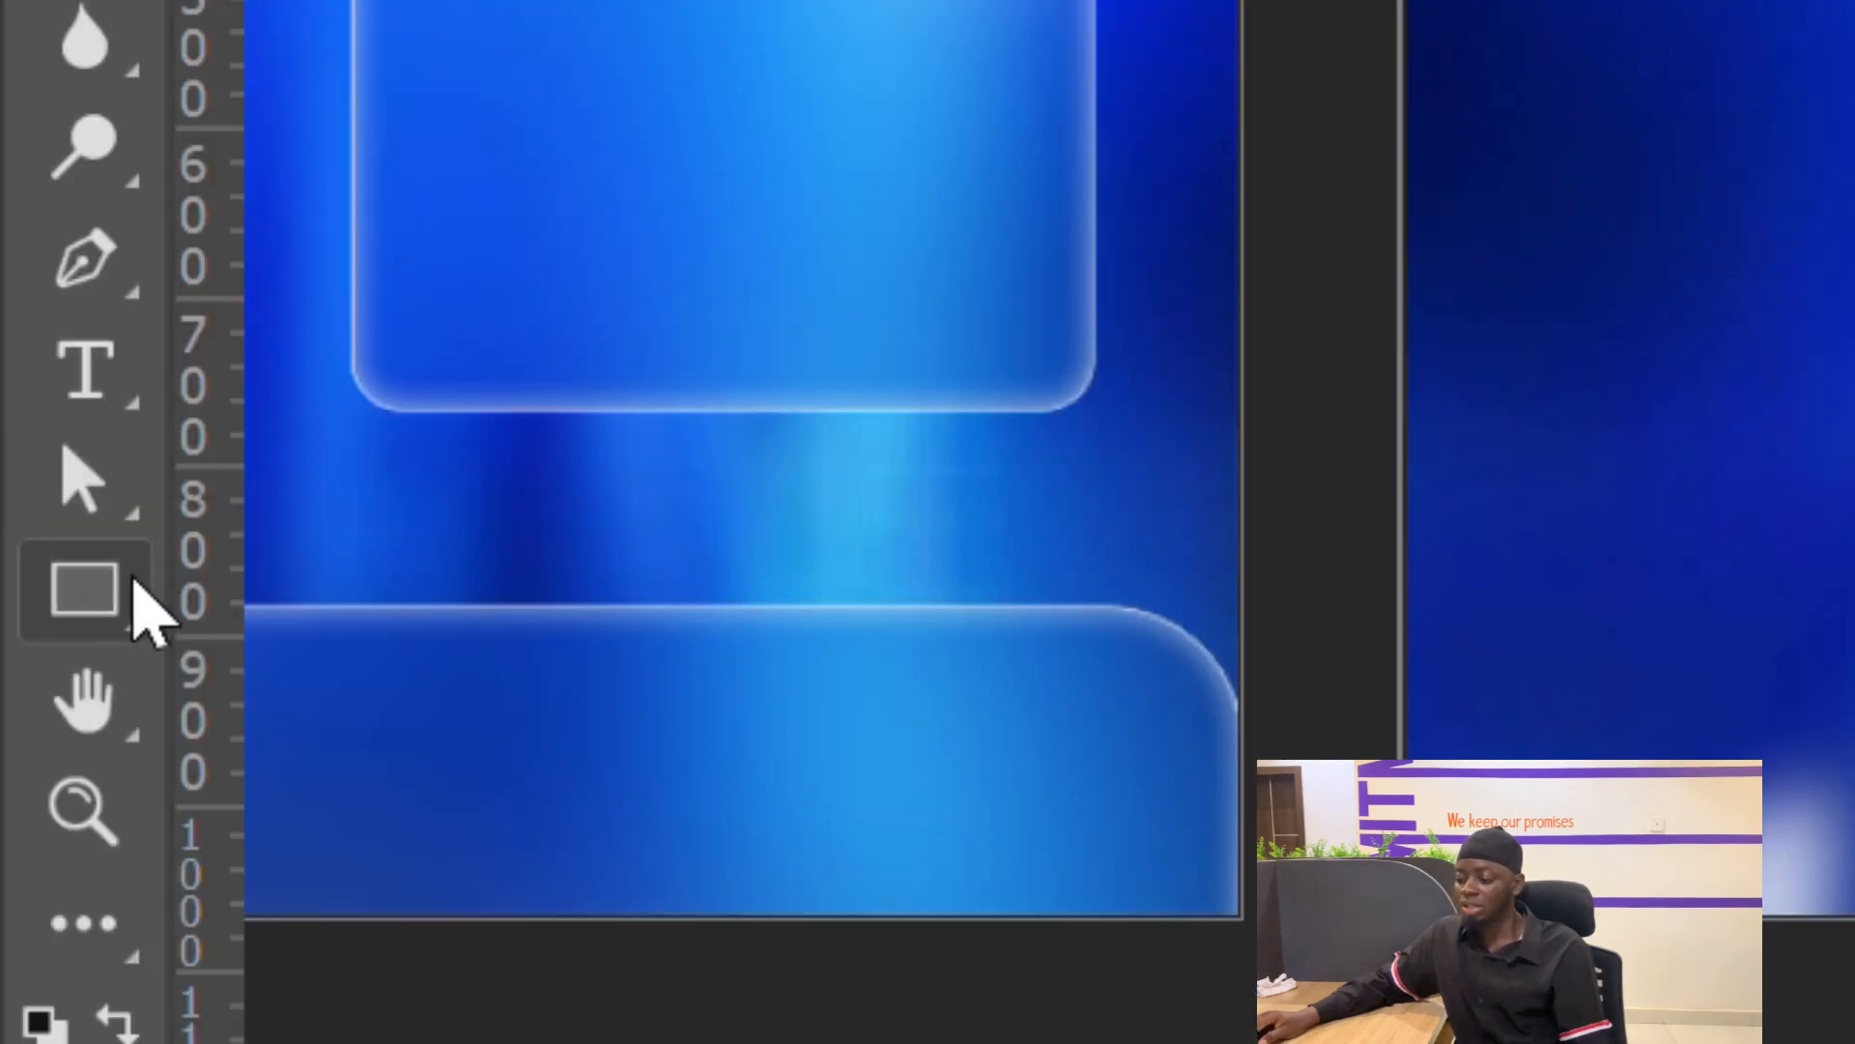
Step: Draw a white 1084×183 px bar along Artboard 2's bottom with top corners rounded to 80 and 83 px
left_click(133, 580)
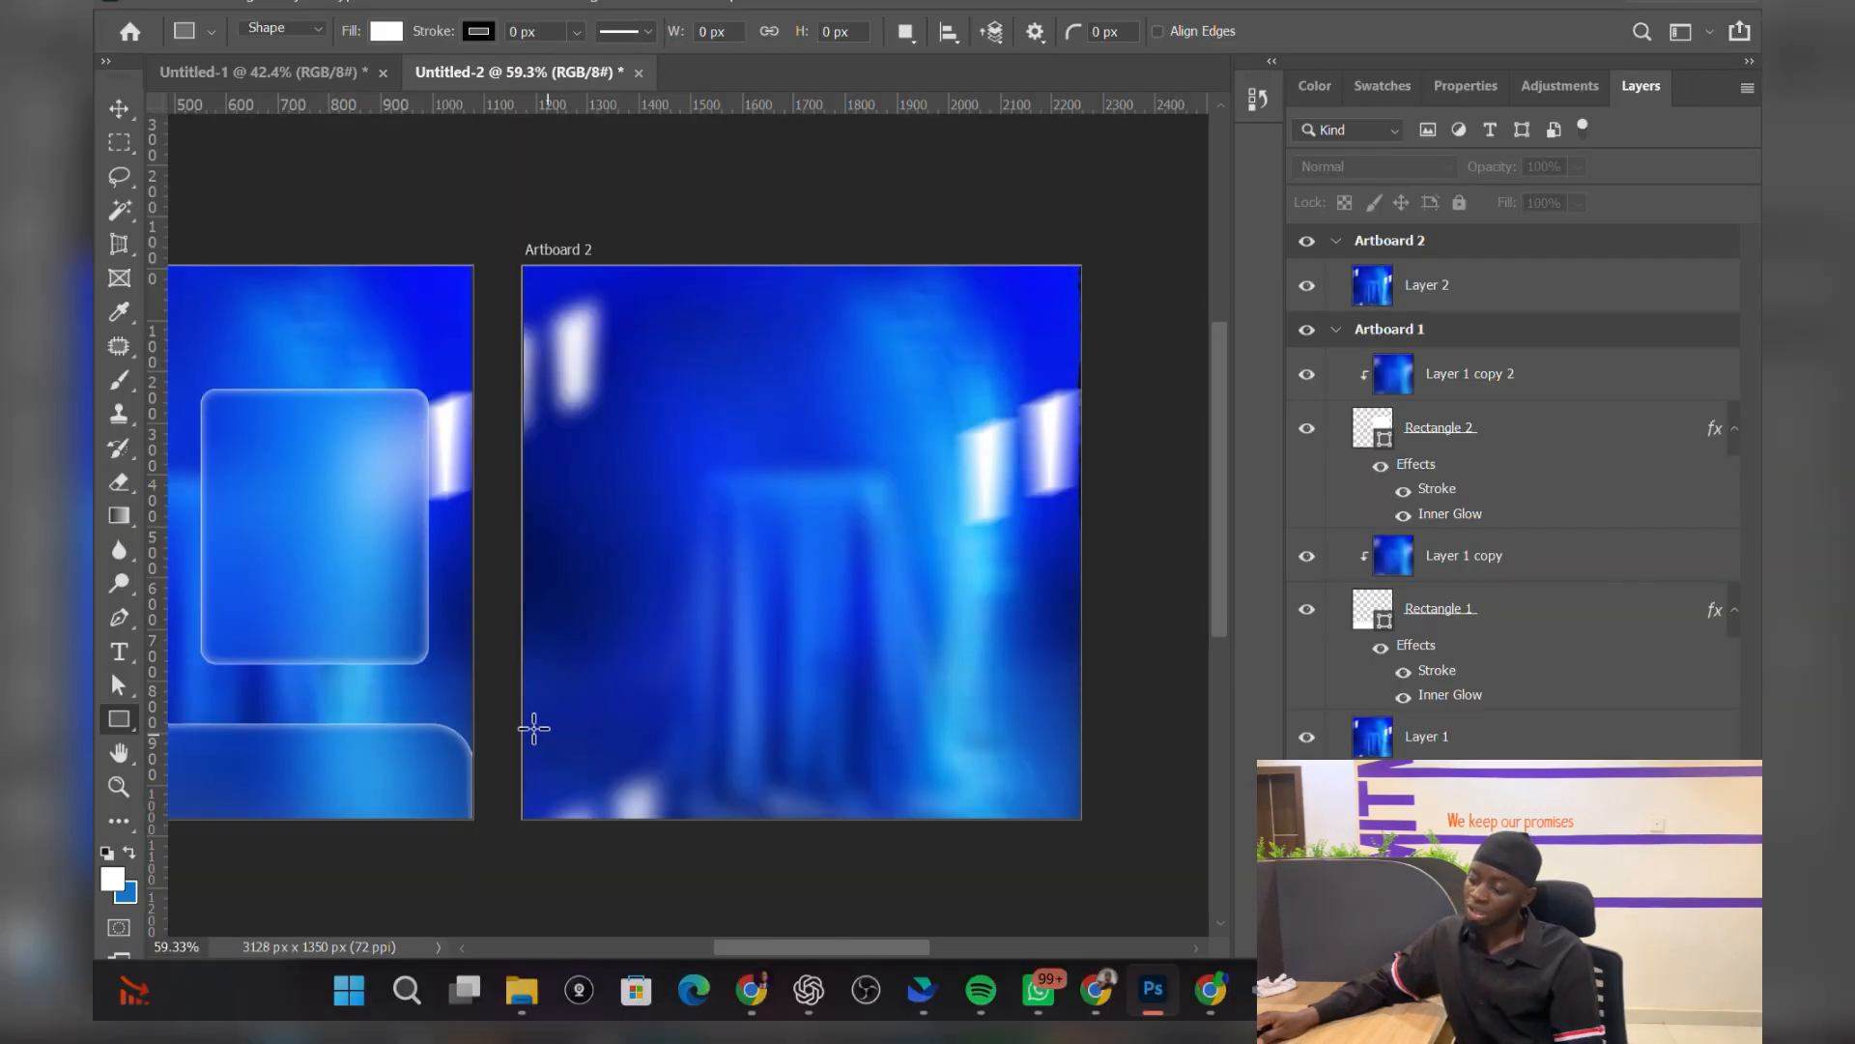
left_click_drag(515, 726, 1083, 820)
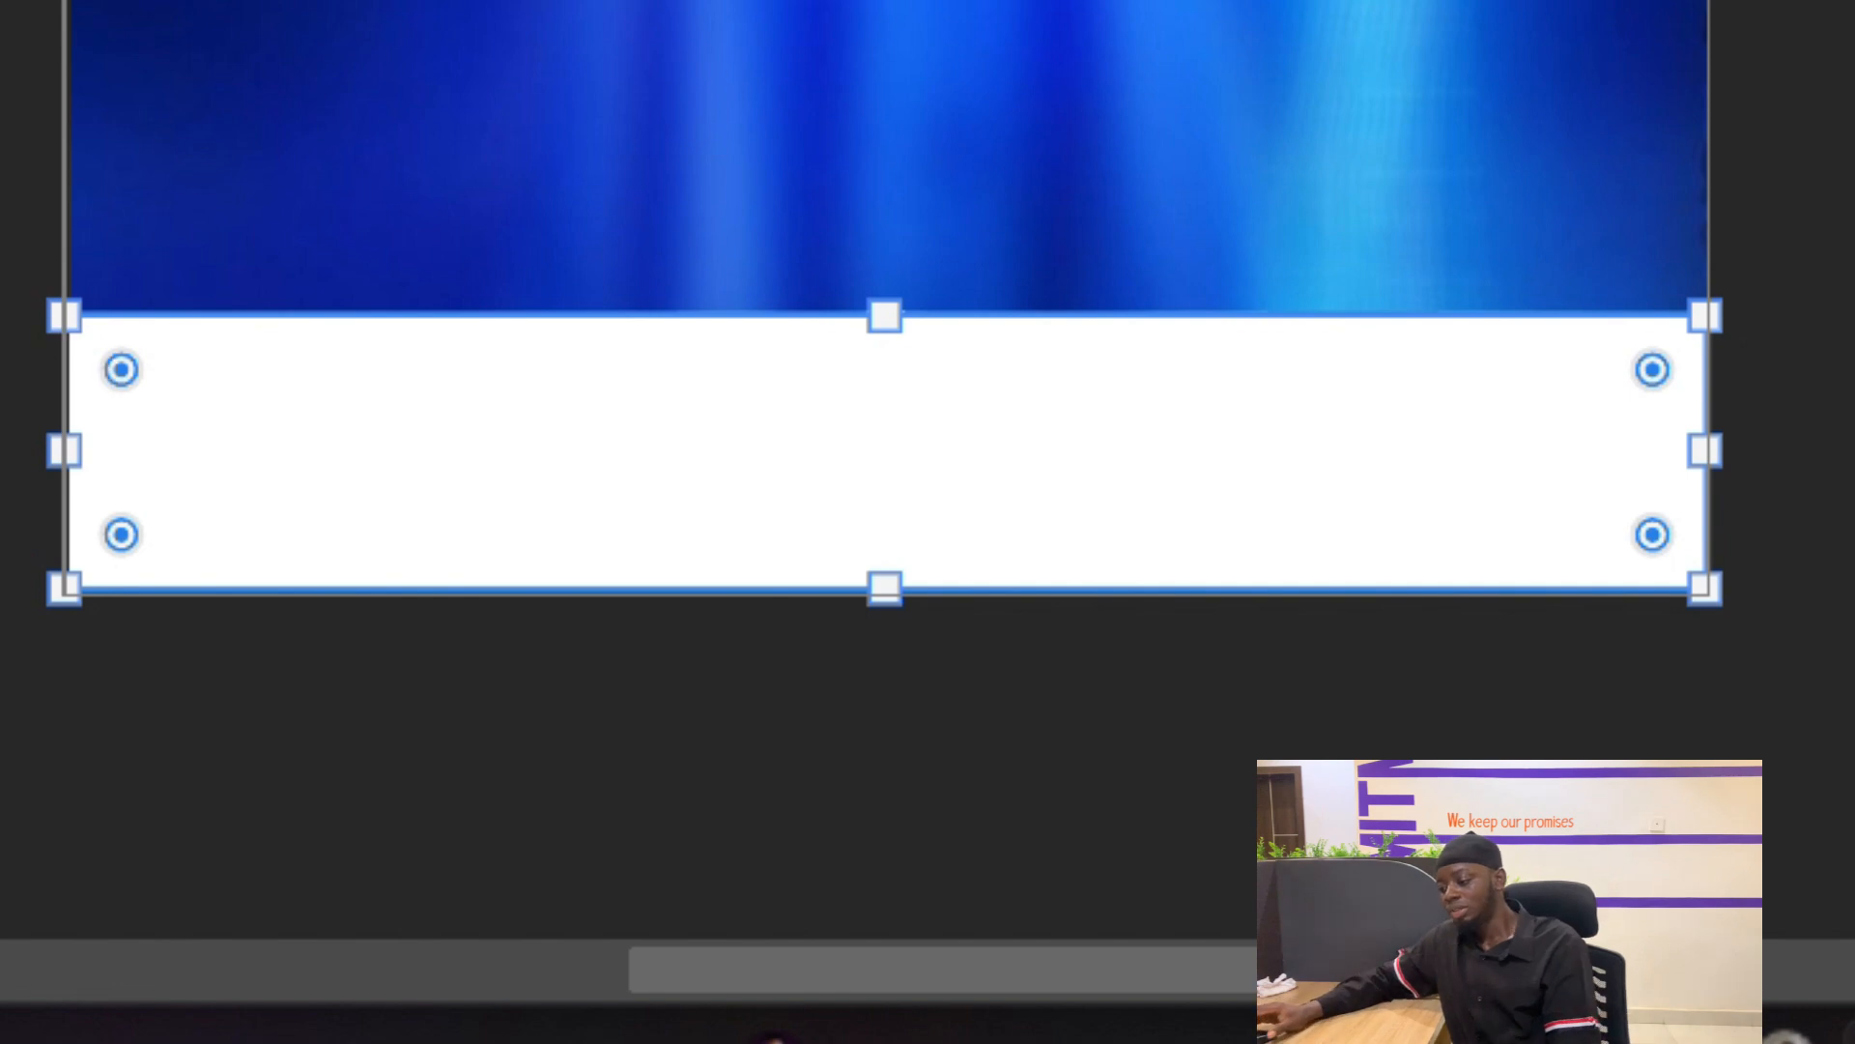
left_click_drag(106, 380, 189, 423)
left_click_drag(1651, 377, 1569, 418)
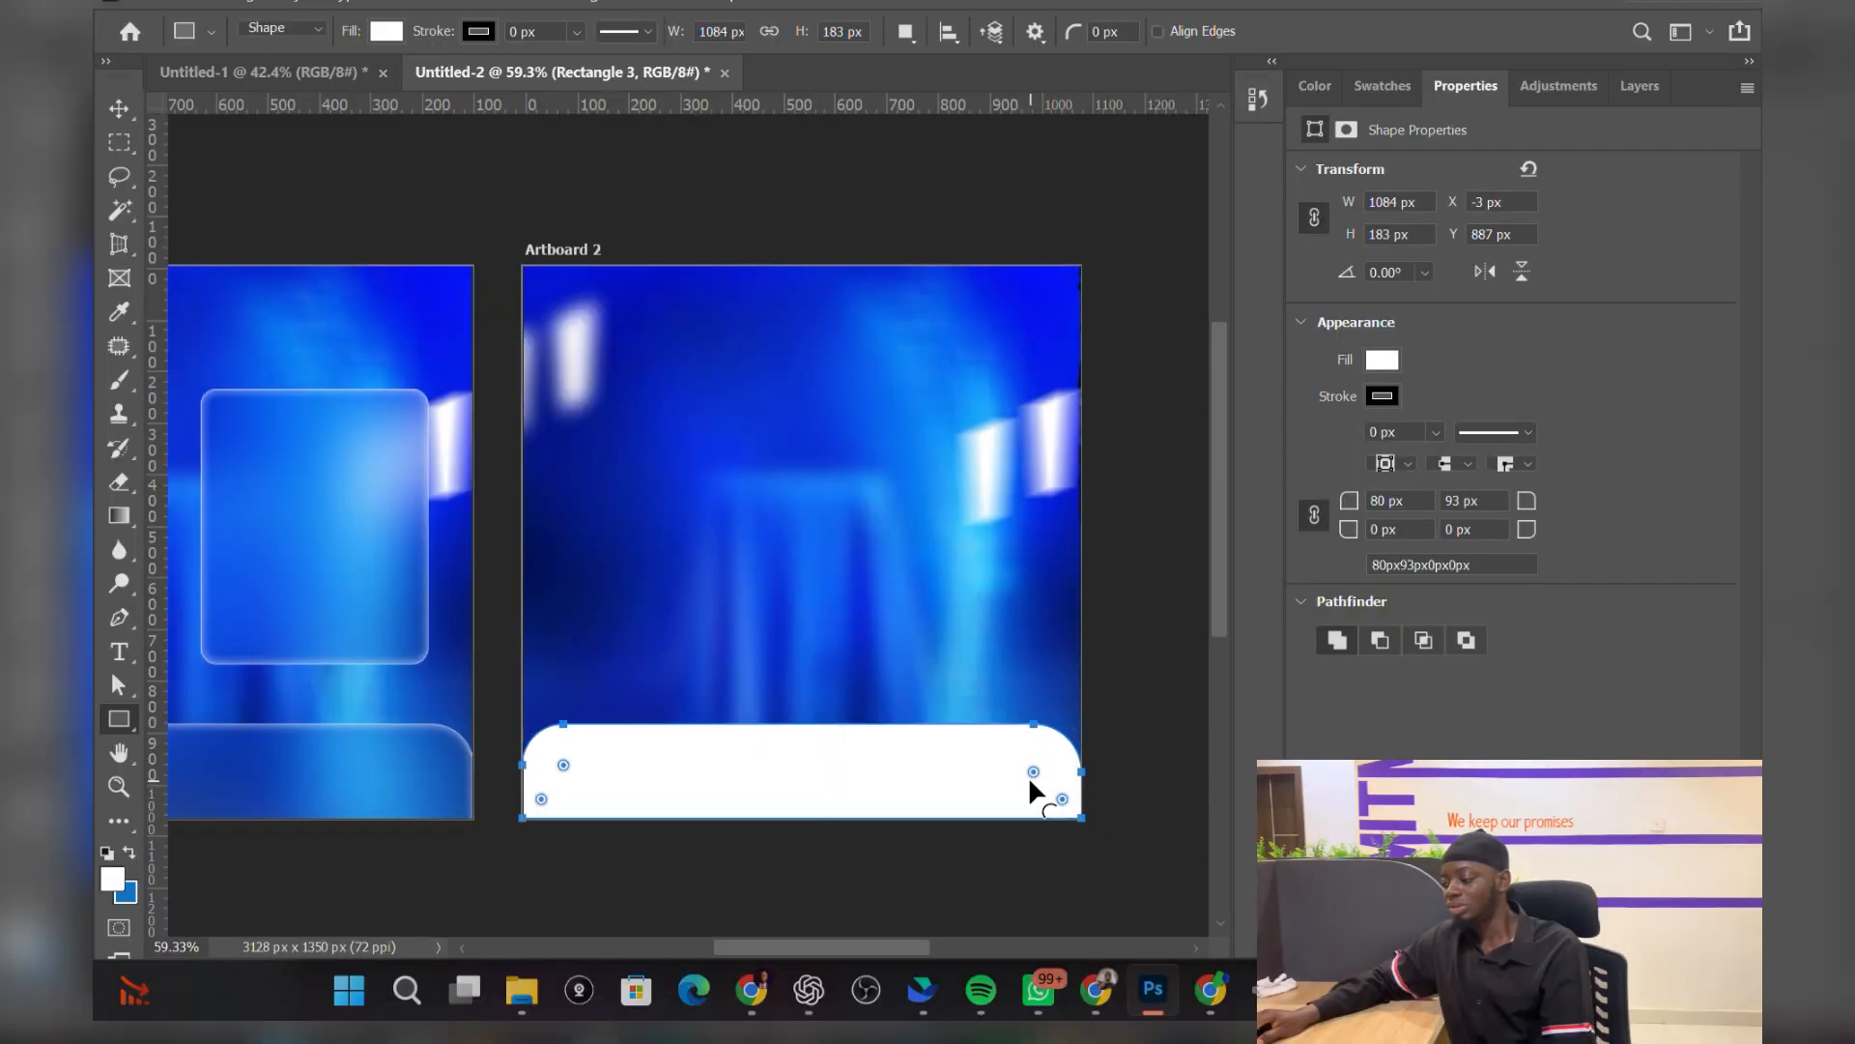
left_click_drag(1030, 773, 1042, 763)
Step: Nudge the white bar down slightly, then duplicate the blue background as Layer 2 copy
key("v")
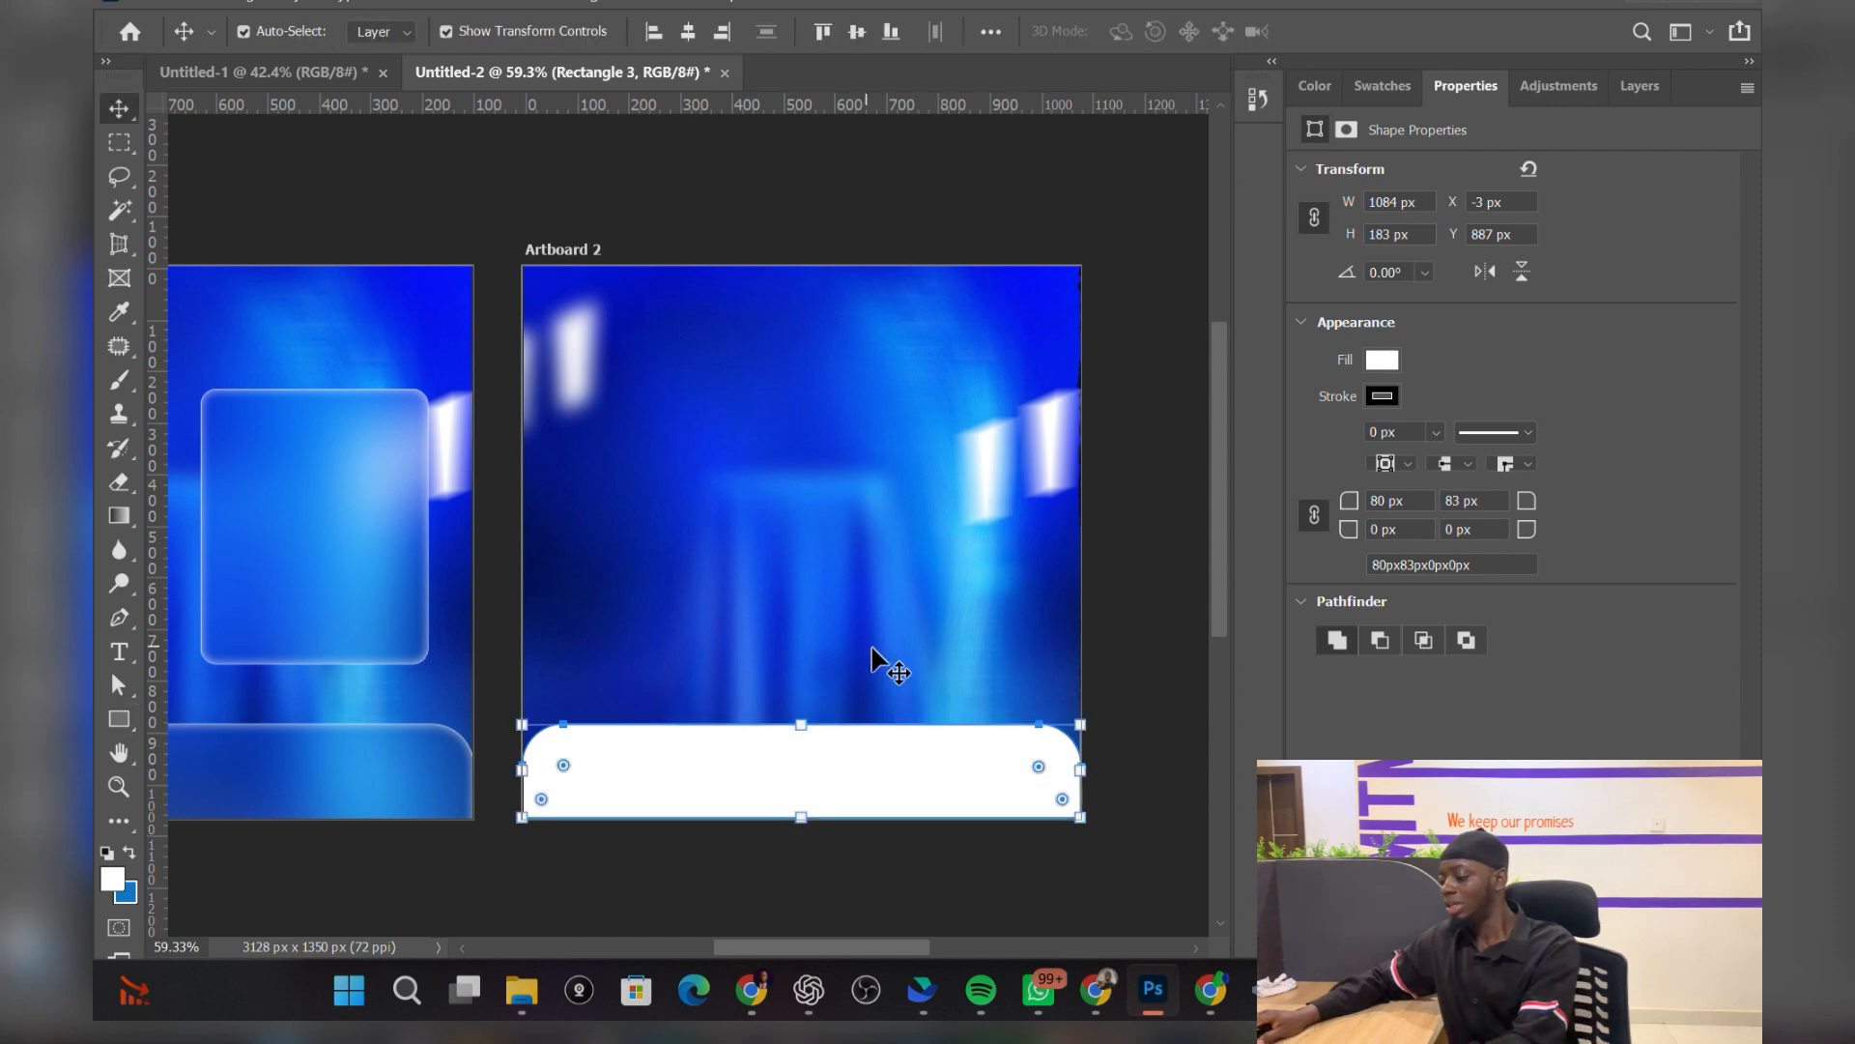
left_click_drag(838, 759, 845, 760)
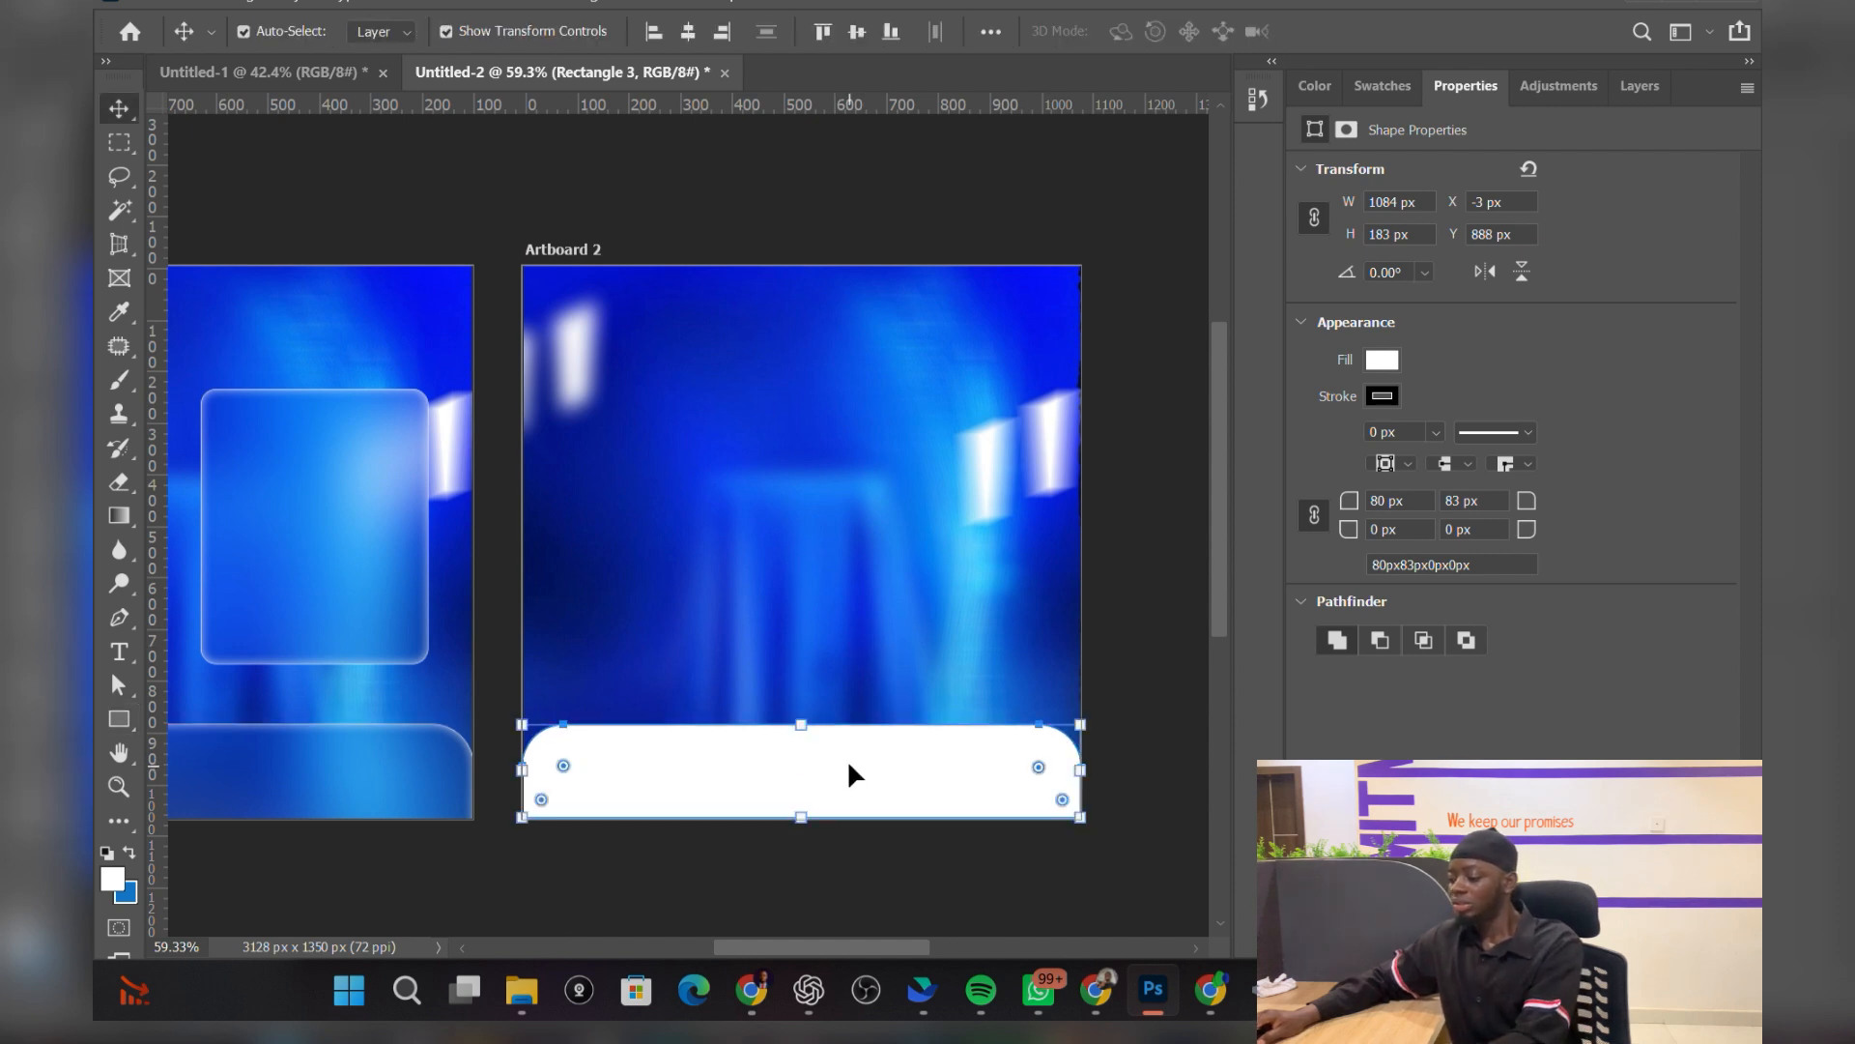
left_click(834, 586)
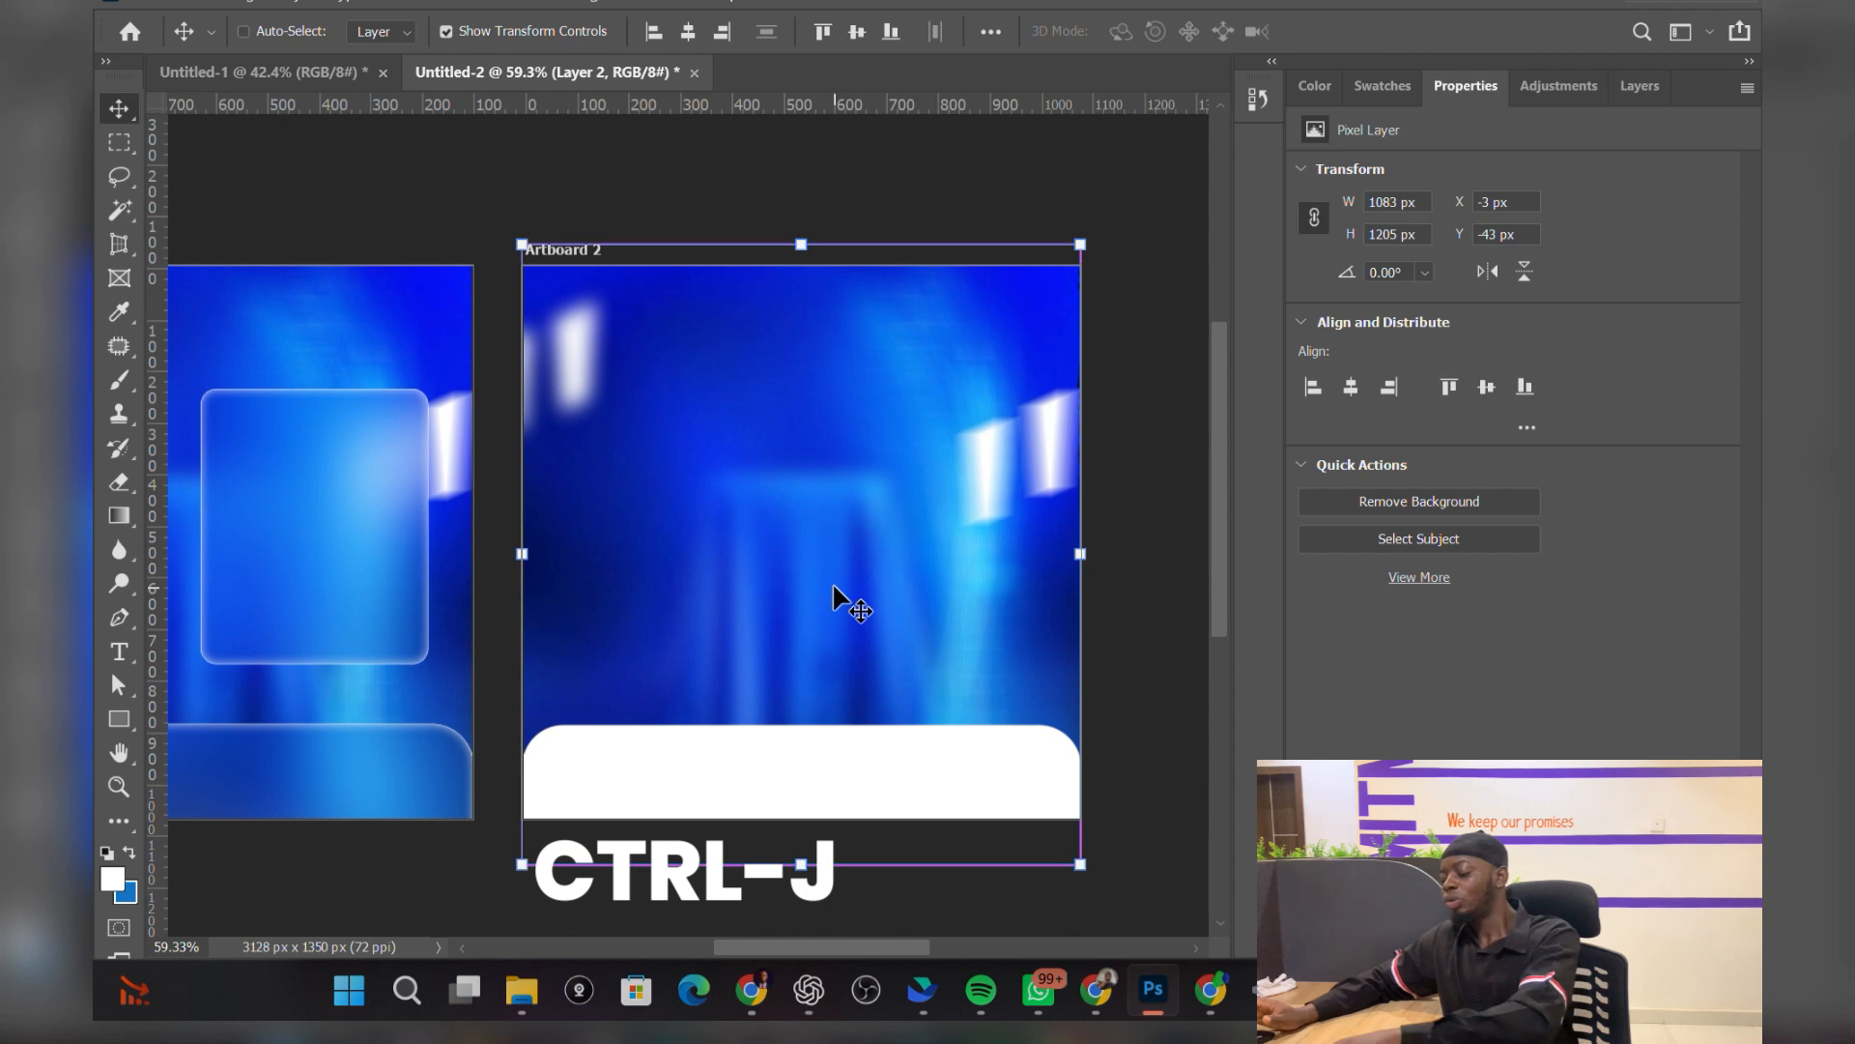
key("ctrl+j")
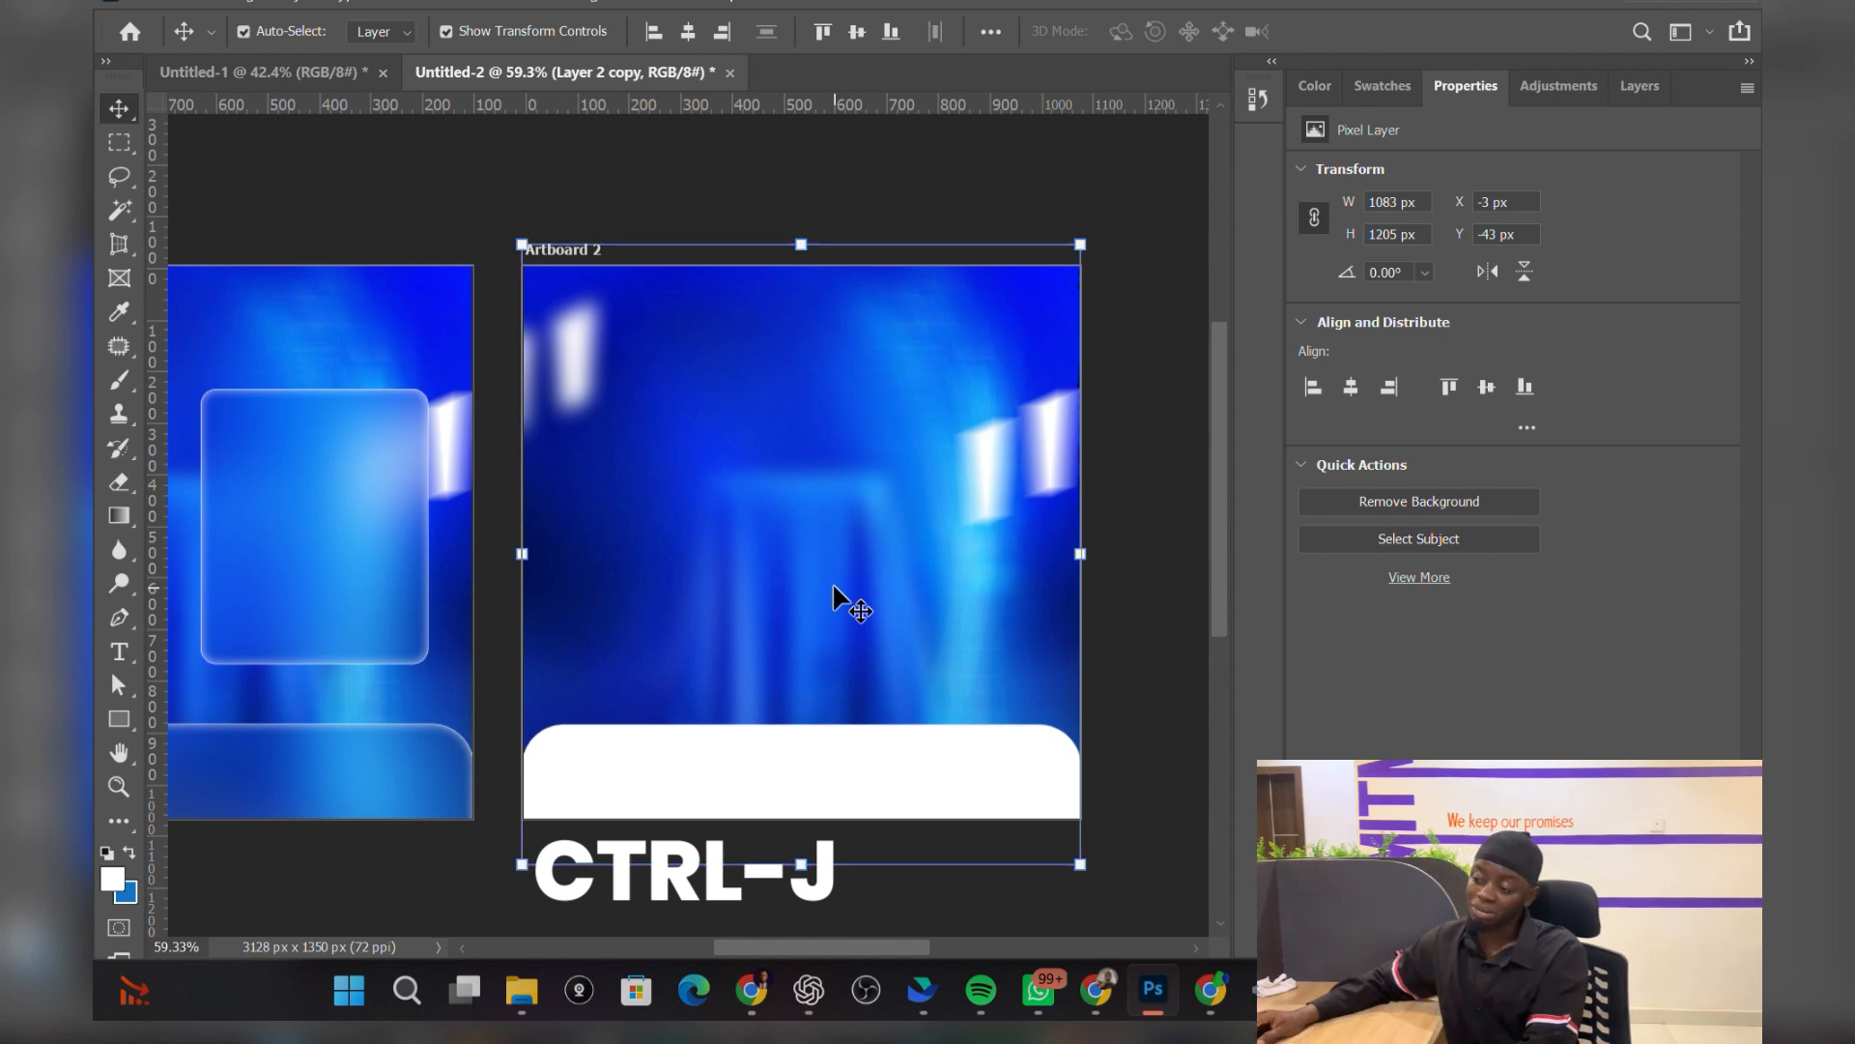
left_click(1643, 86)
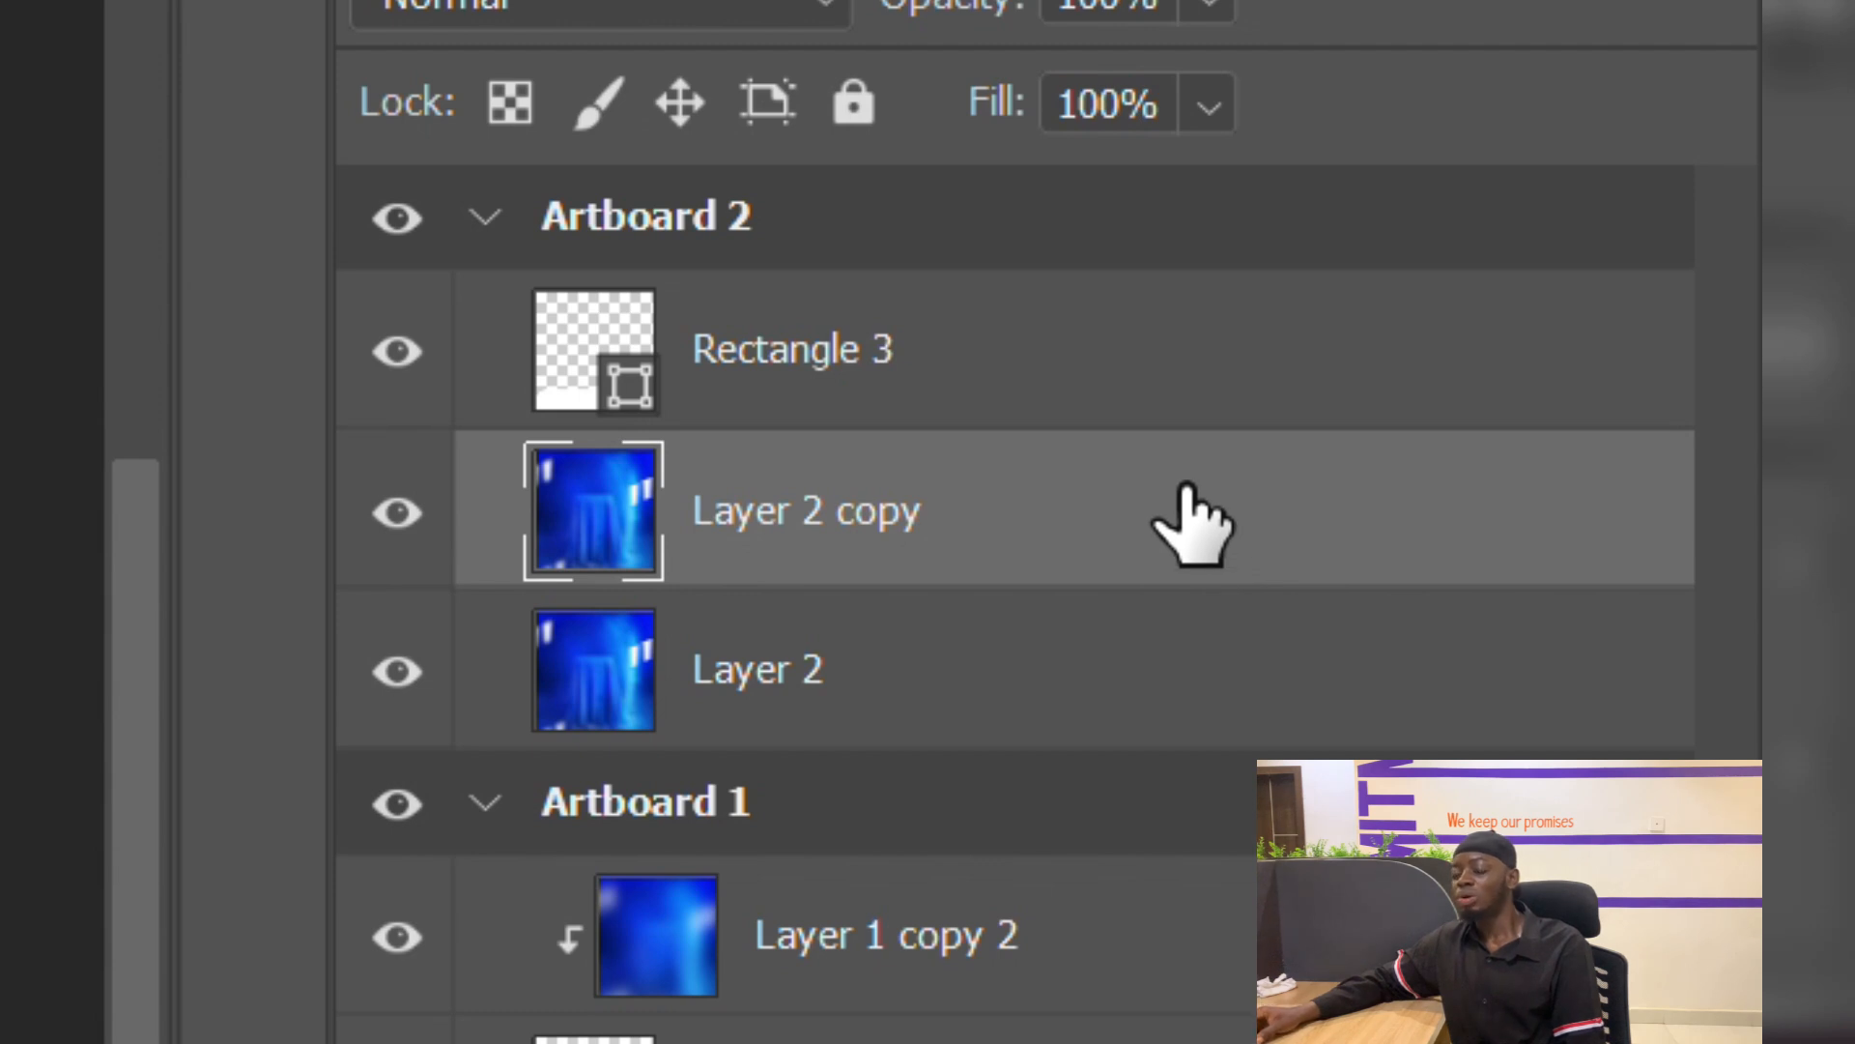
Step: Move Rectangle 3 between Layer 2 copy and Layer 2, then select Layer 2 copy
left_click(1185, 365)
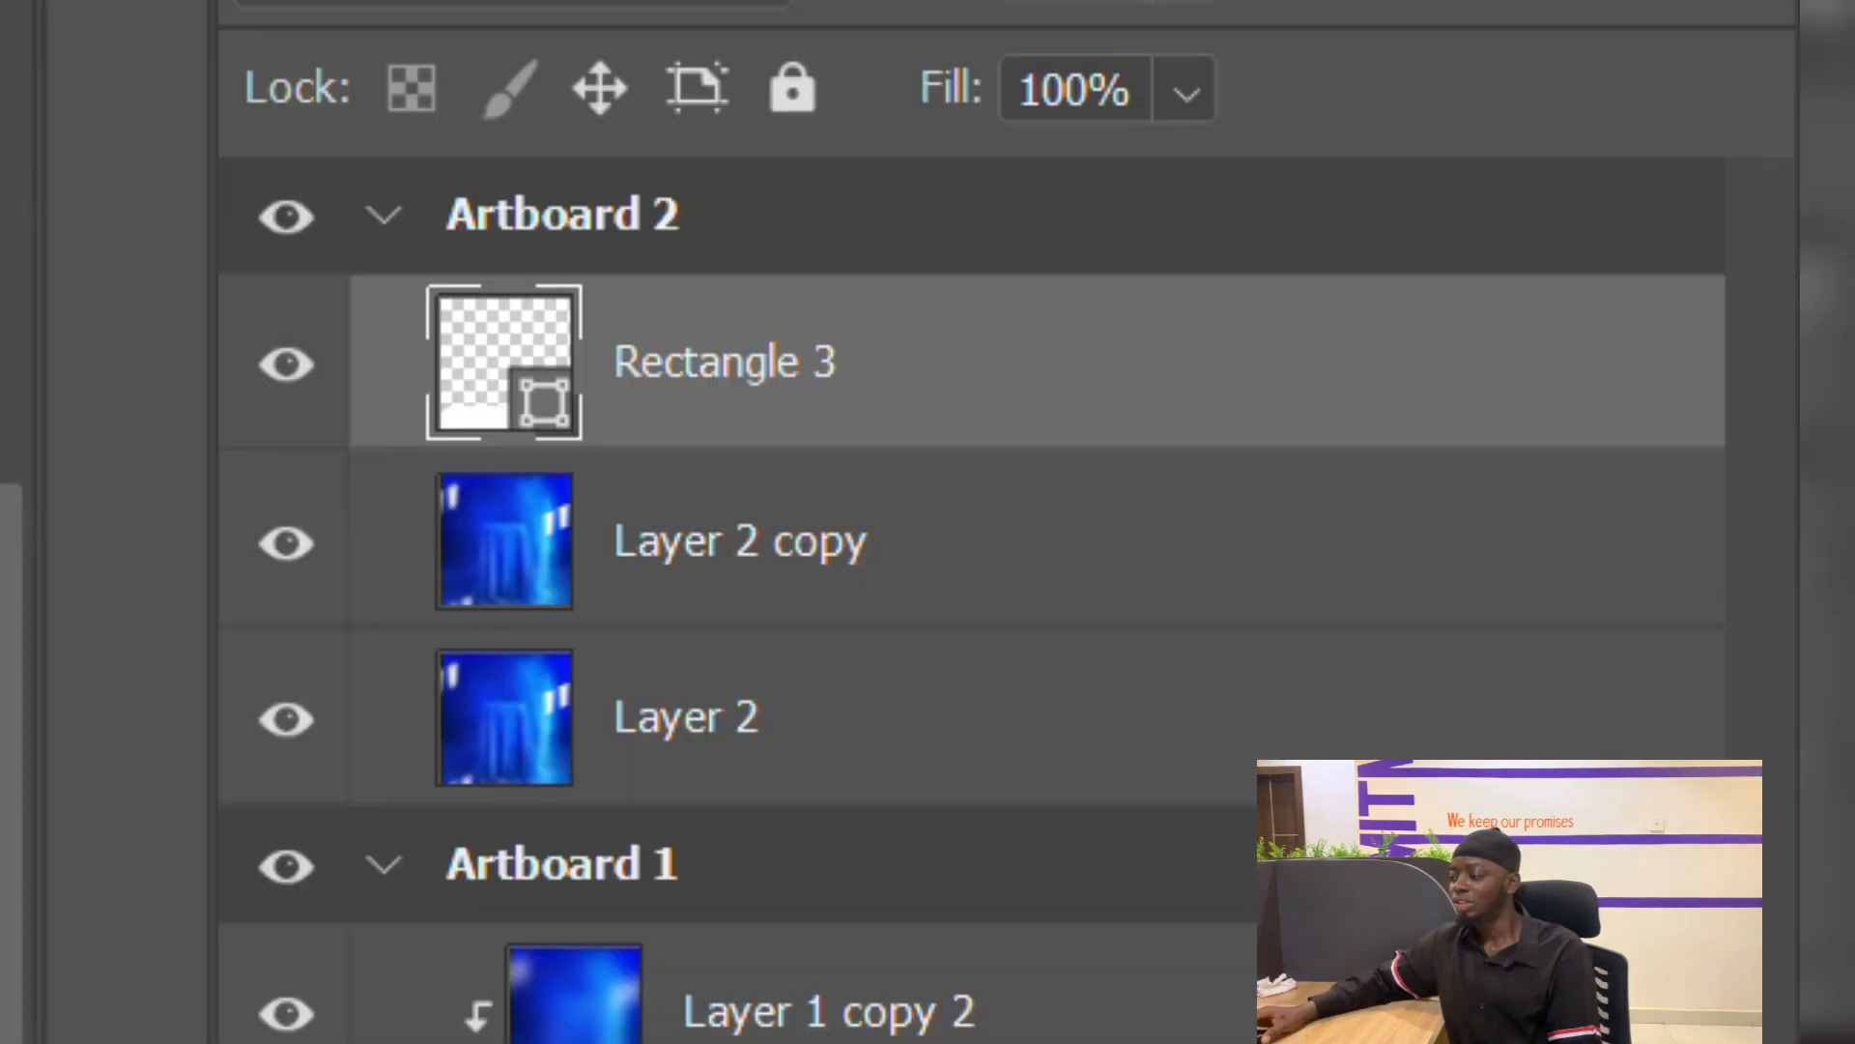
left_click_drag(1024, 444, 1072, 778)
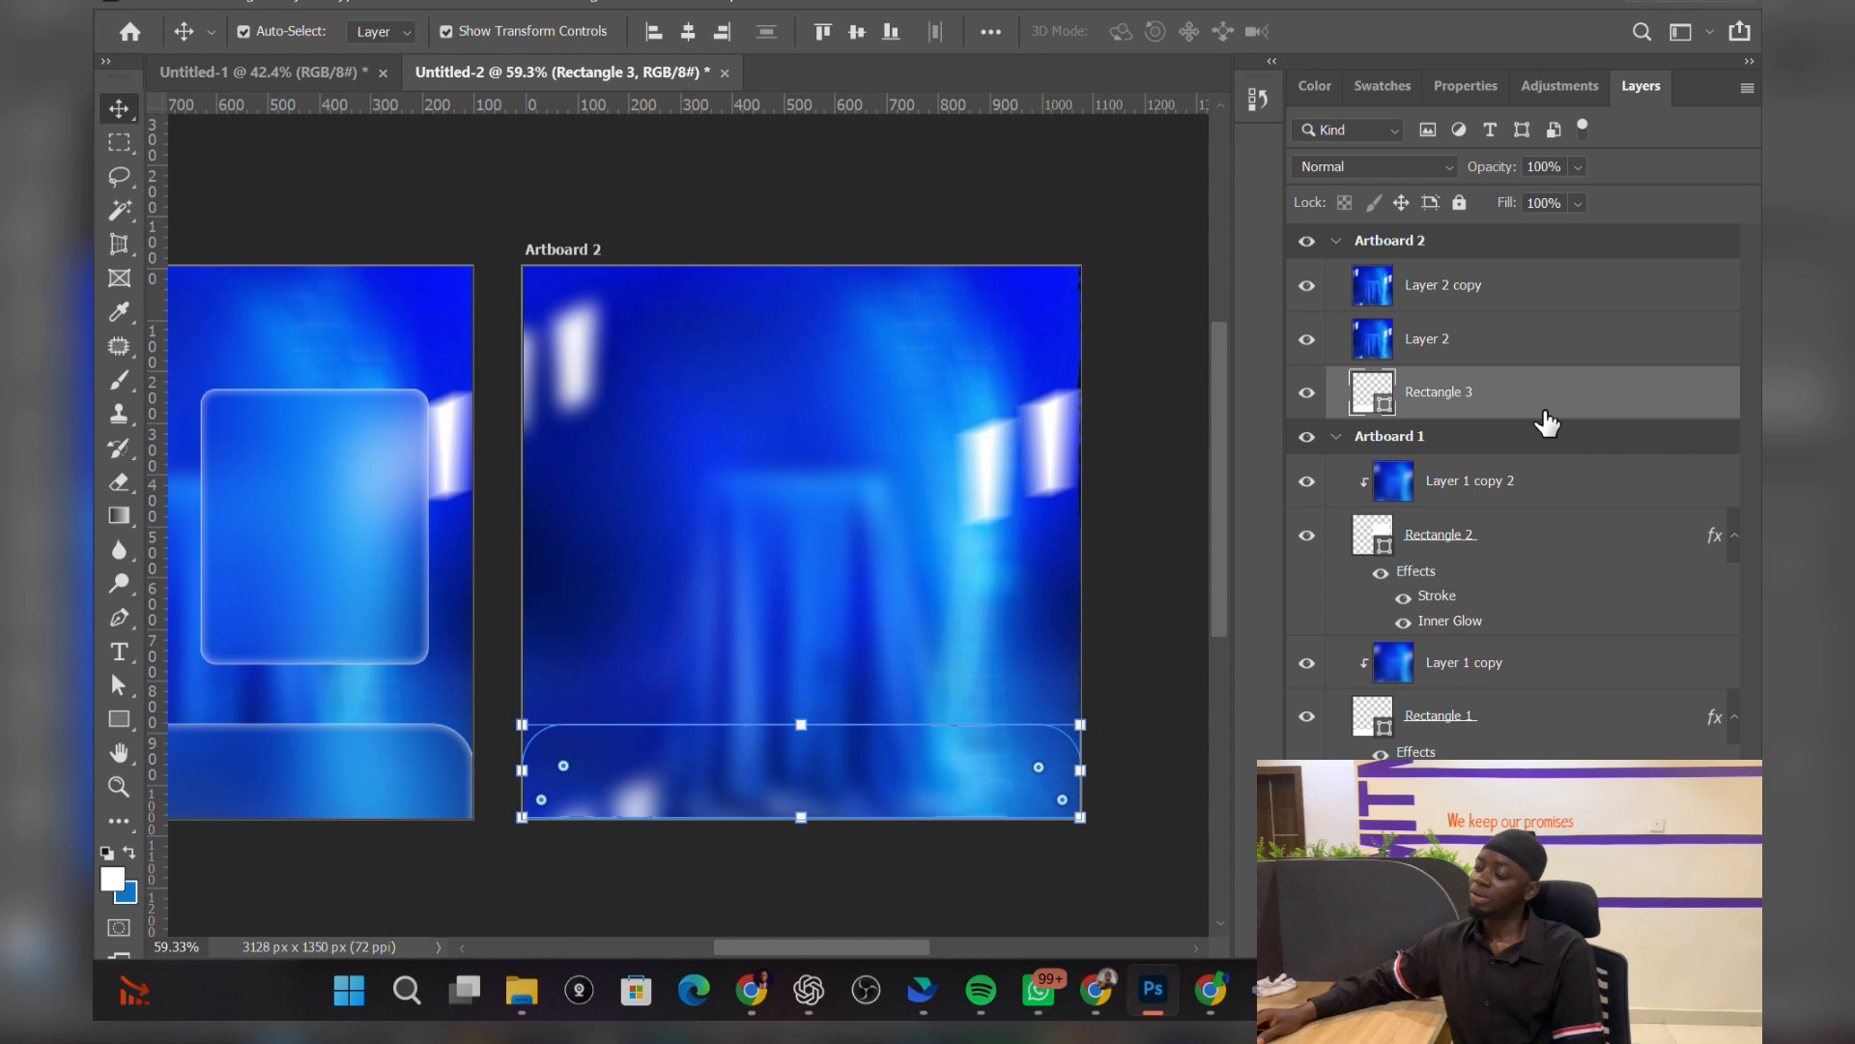
left_click_drag(1546, 423, 1511, 290)
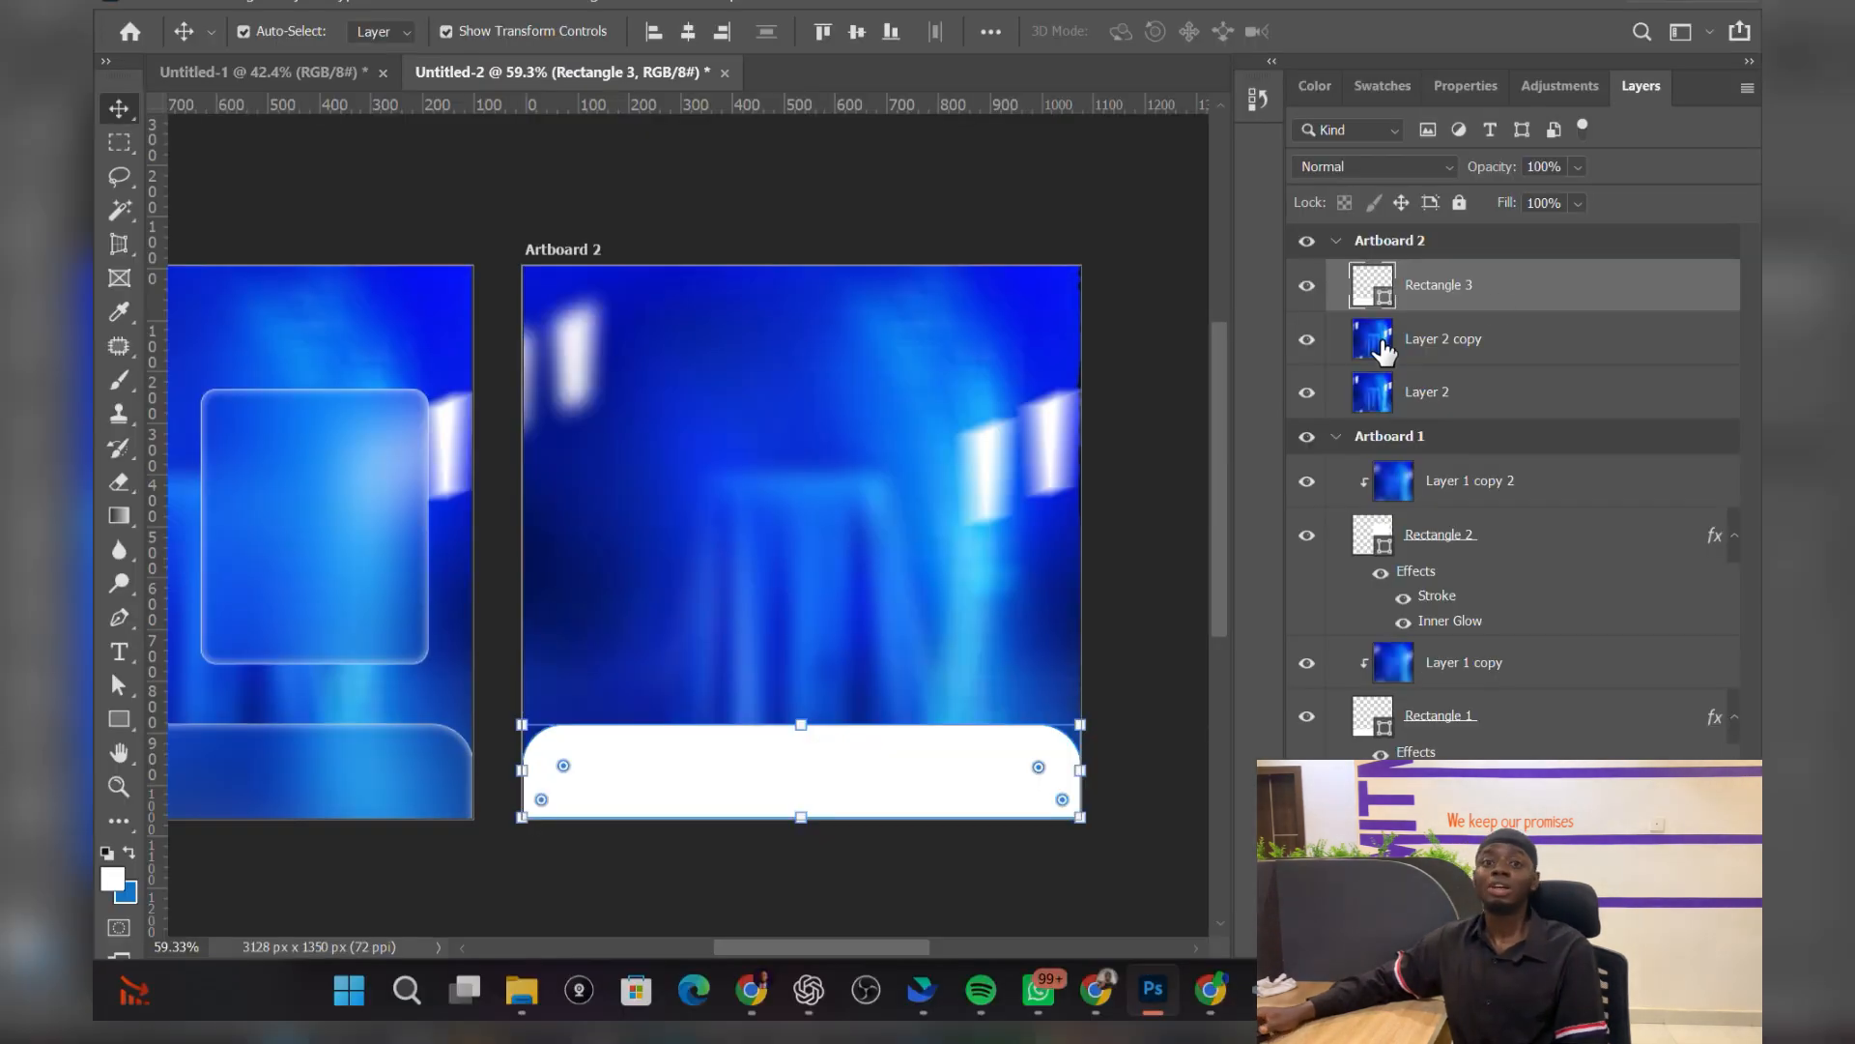
left_click(1160, 567)
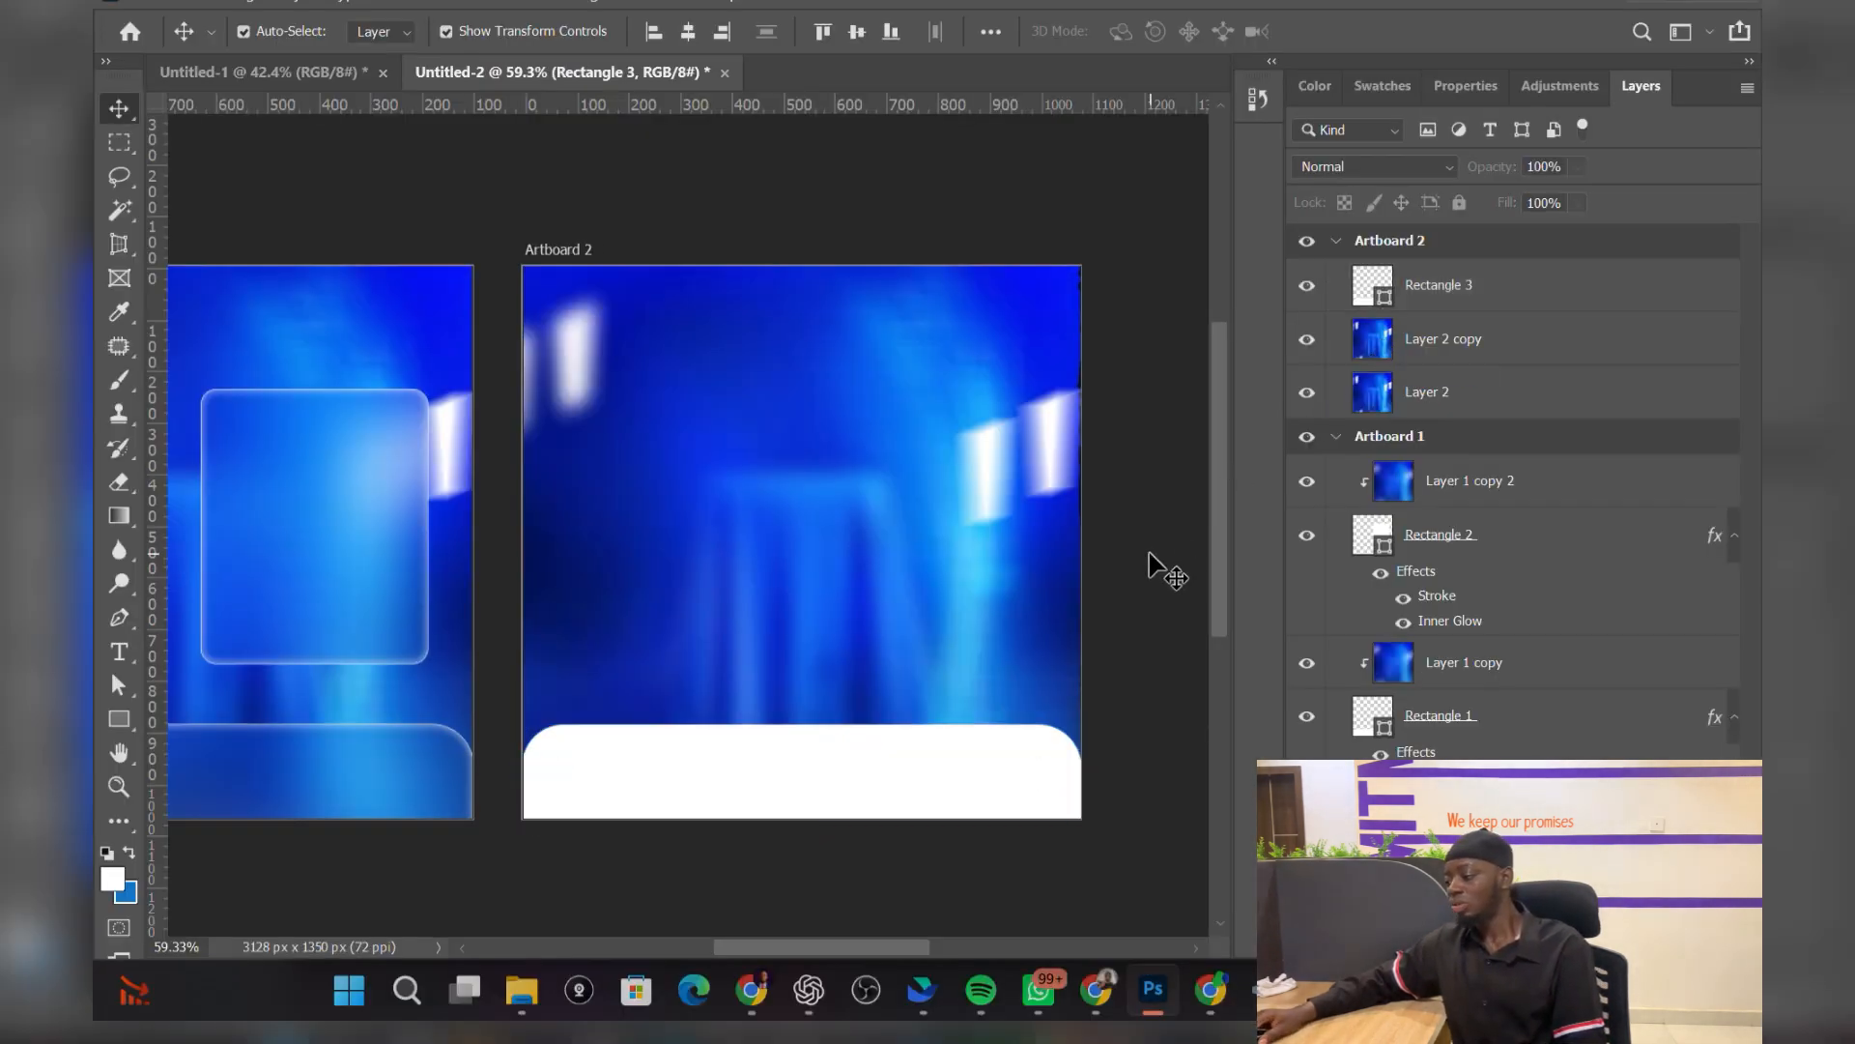
left_click(1493, 292)
left_click_drag(1489, 298, 1460, 367)
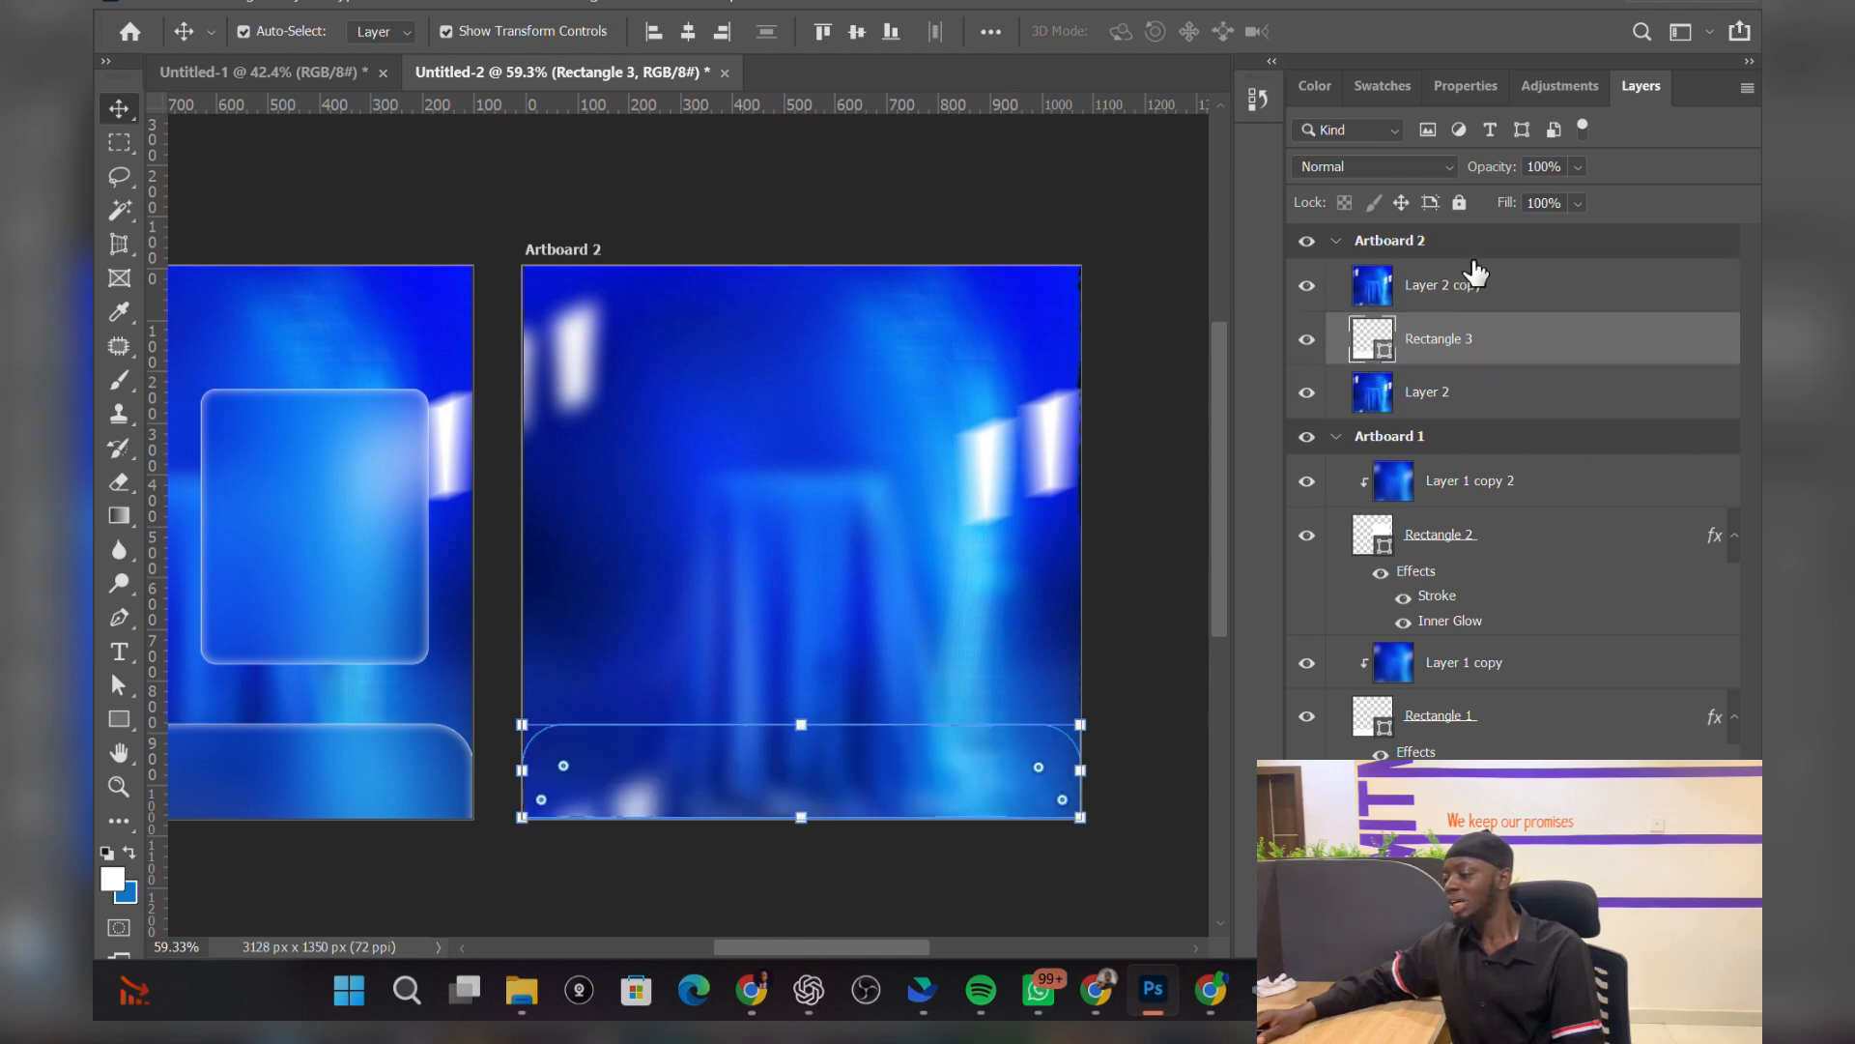
left_click(1507, 283)
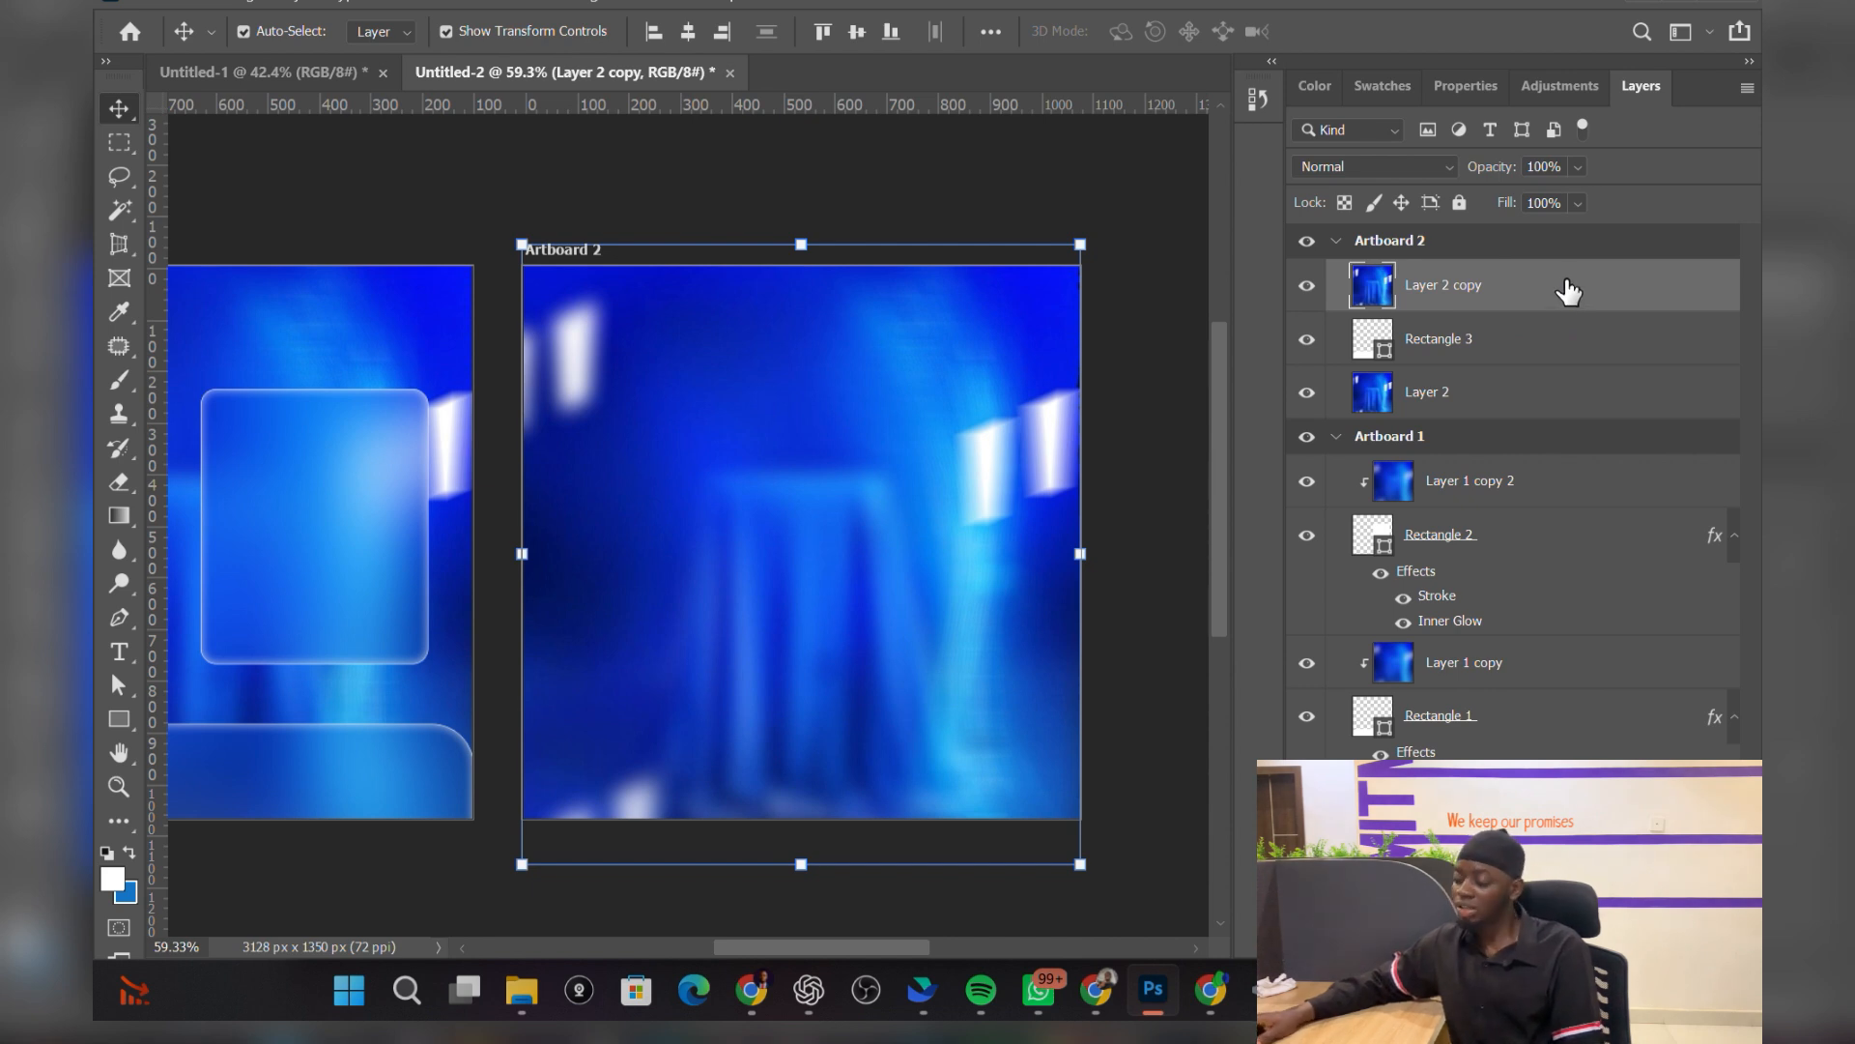
Step: Apply a Gaussian Blur with a radius of about 15.3 px to Layer 2 copy
left_click(451, 1)
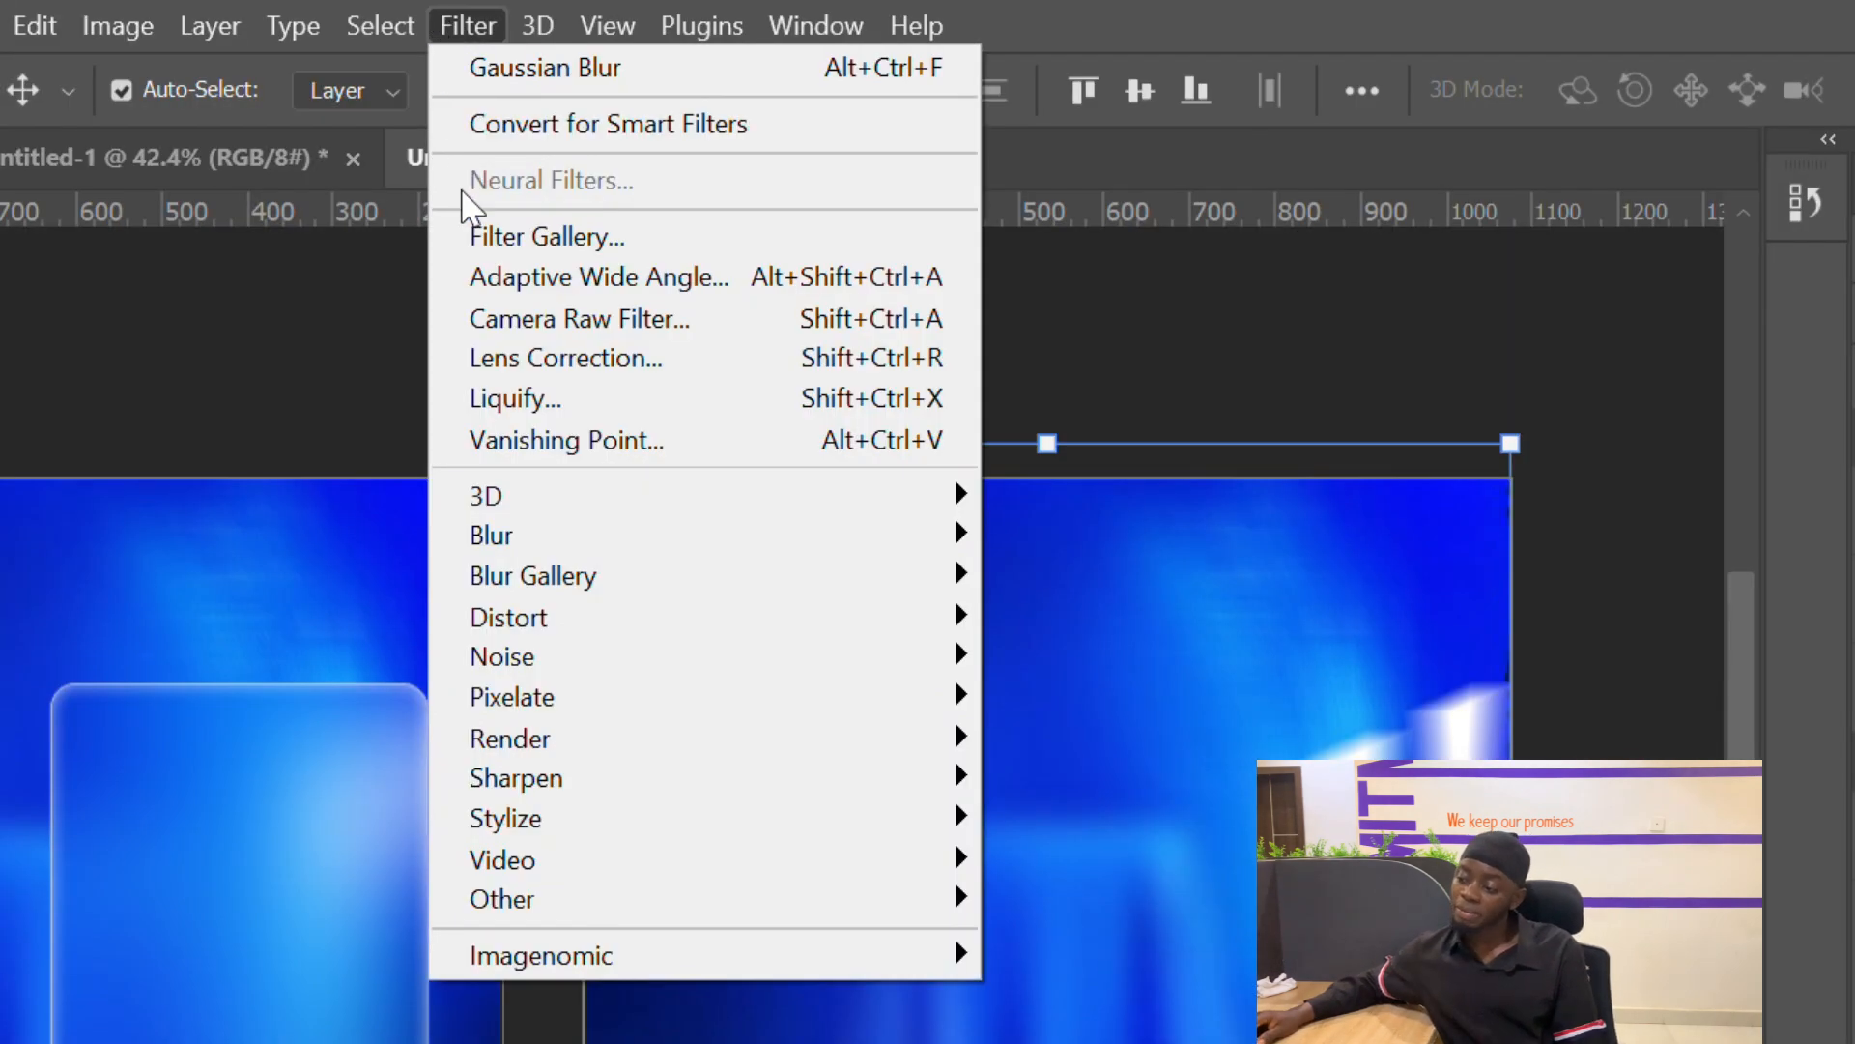
mouse_move(551, 538)
left_click(1136, 698)
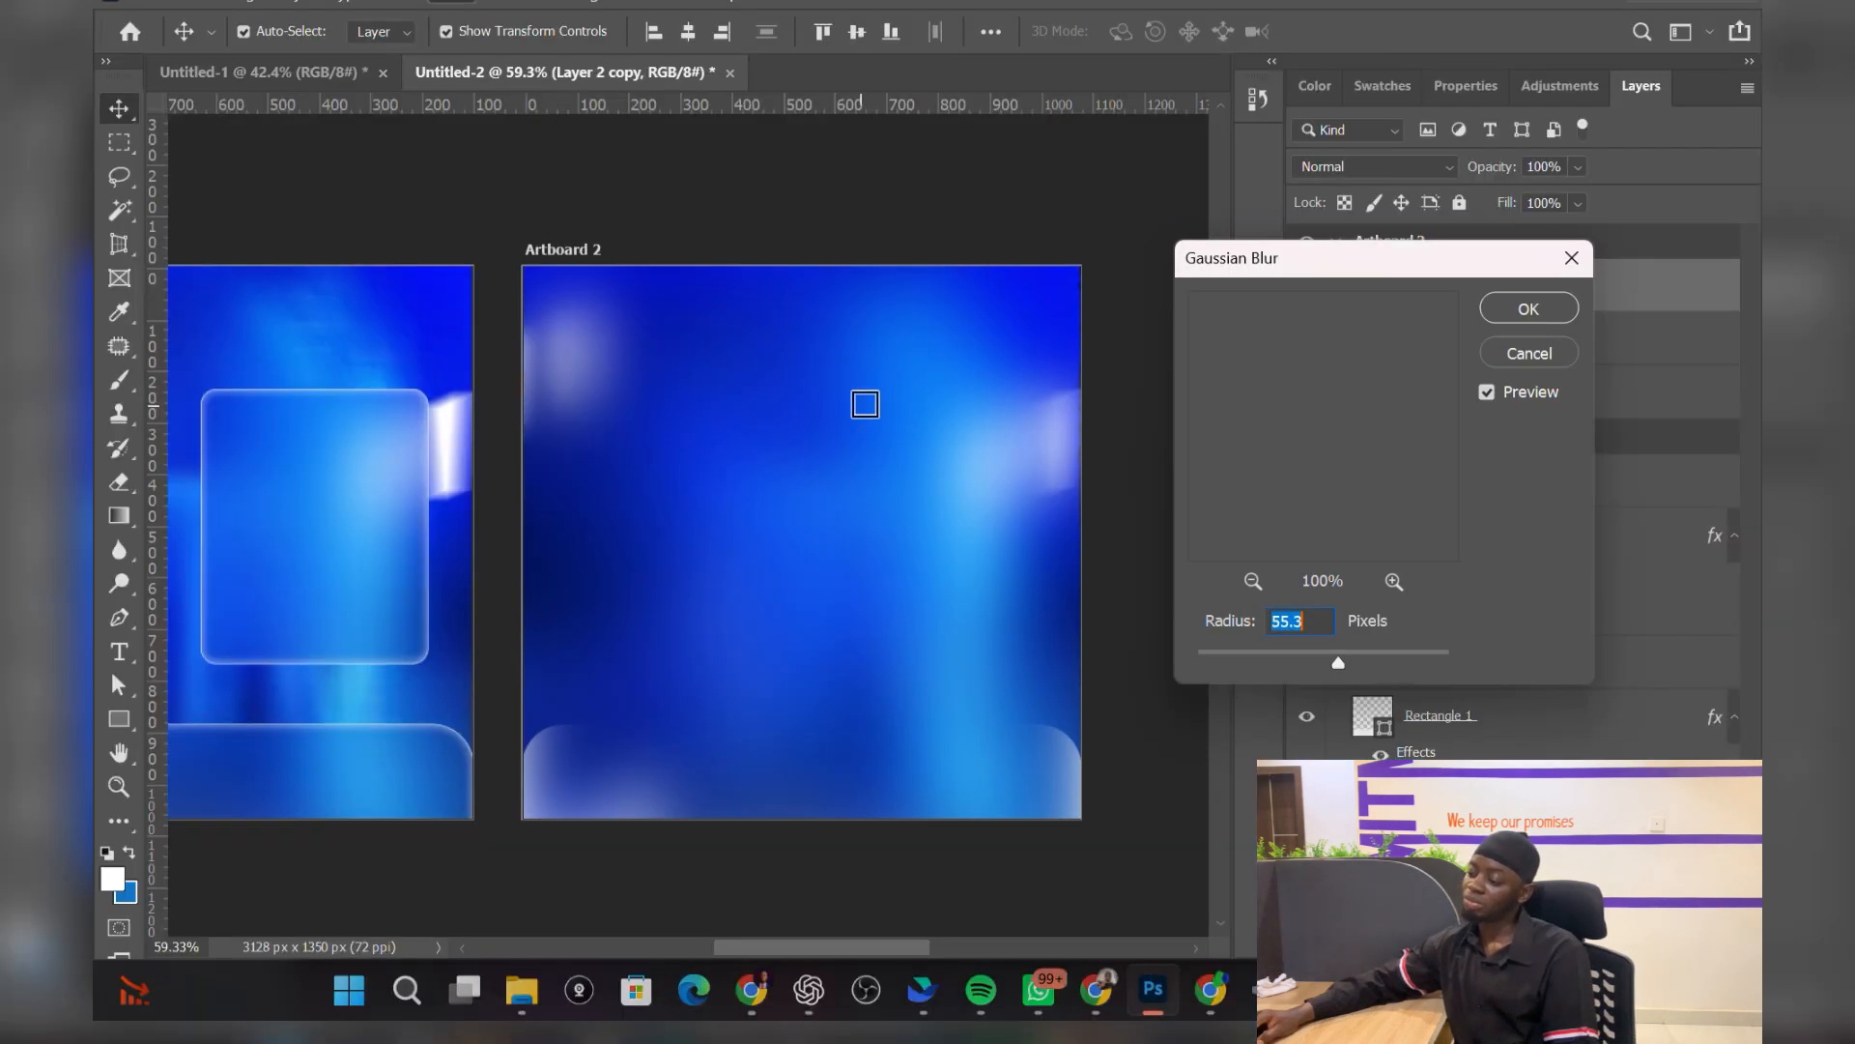
left_click_drag(1340, 662, 1333, 653)
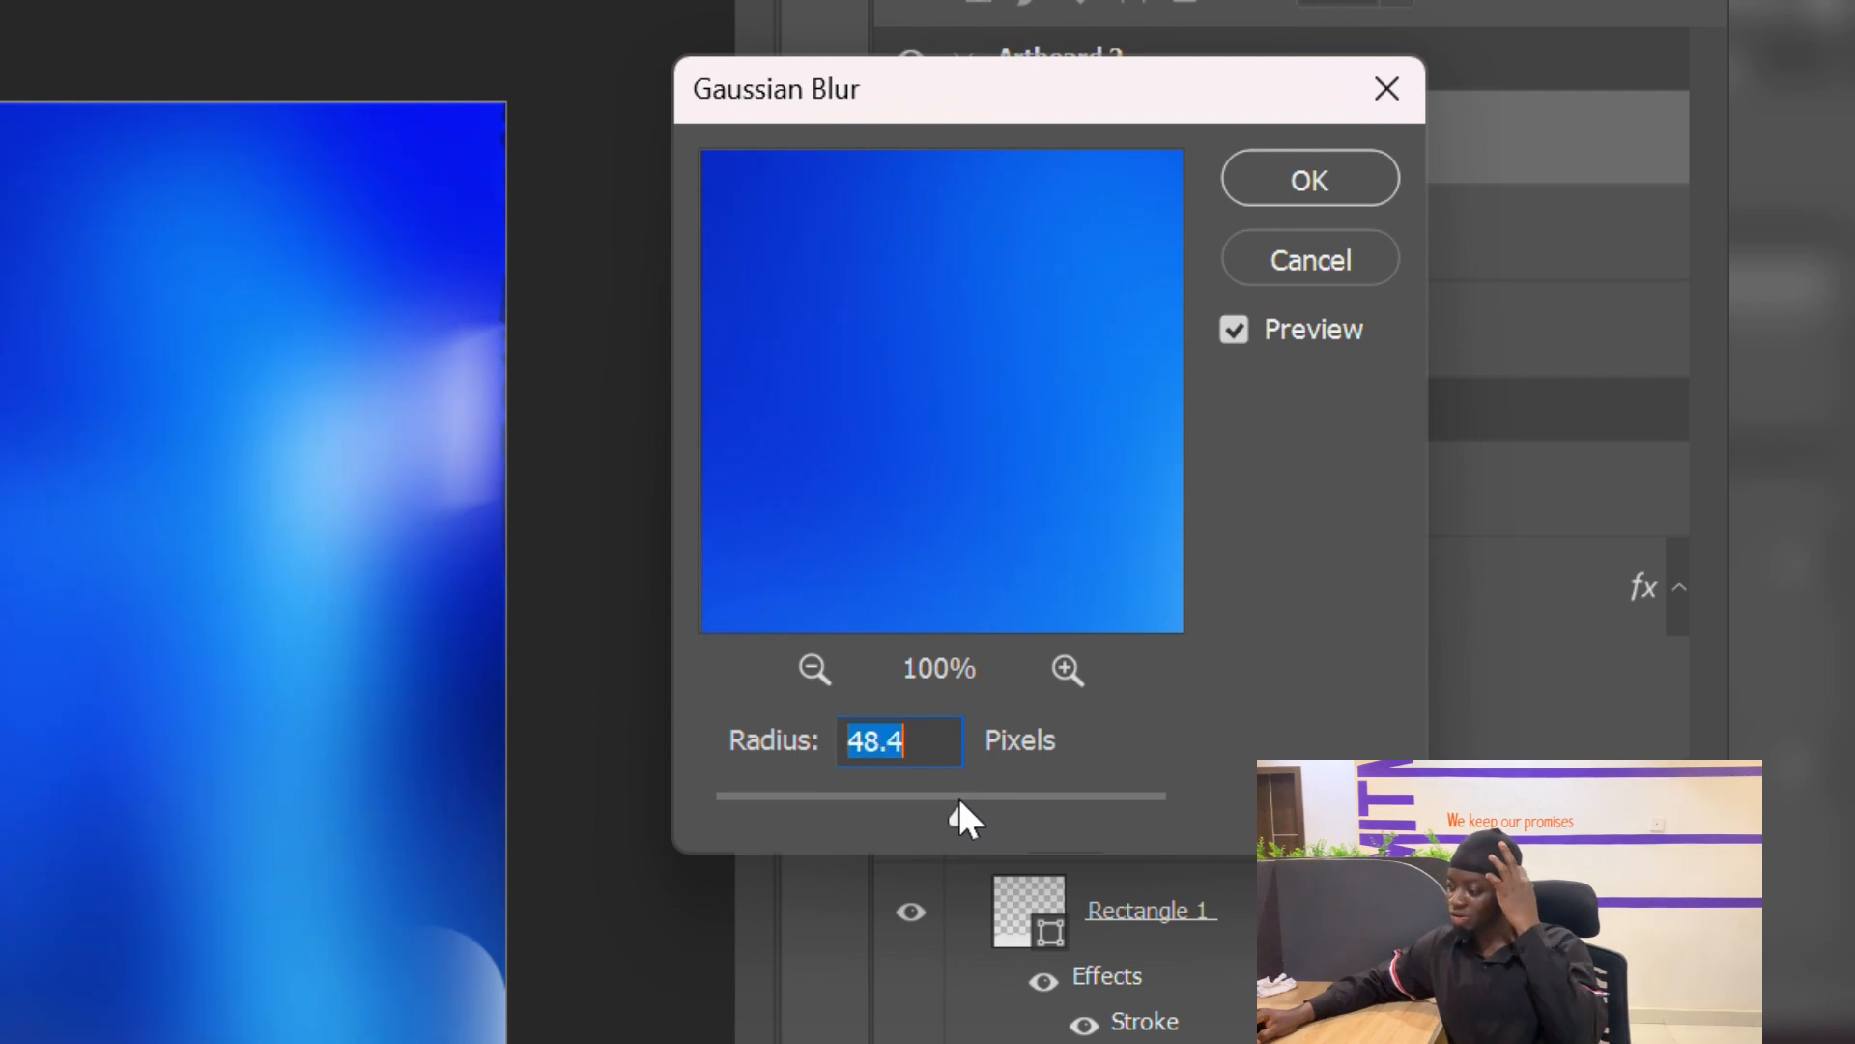
left_click_drag(959, 796, 903, 797)
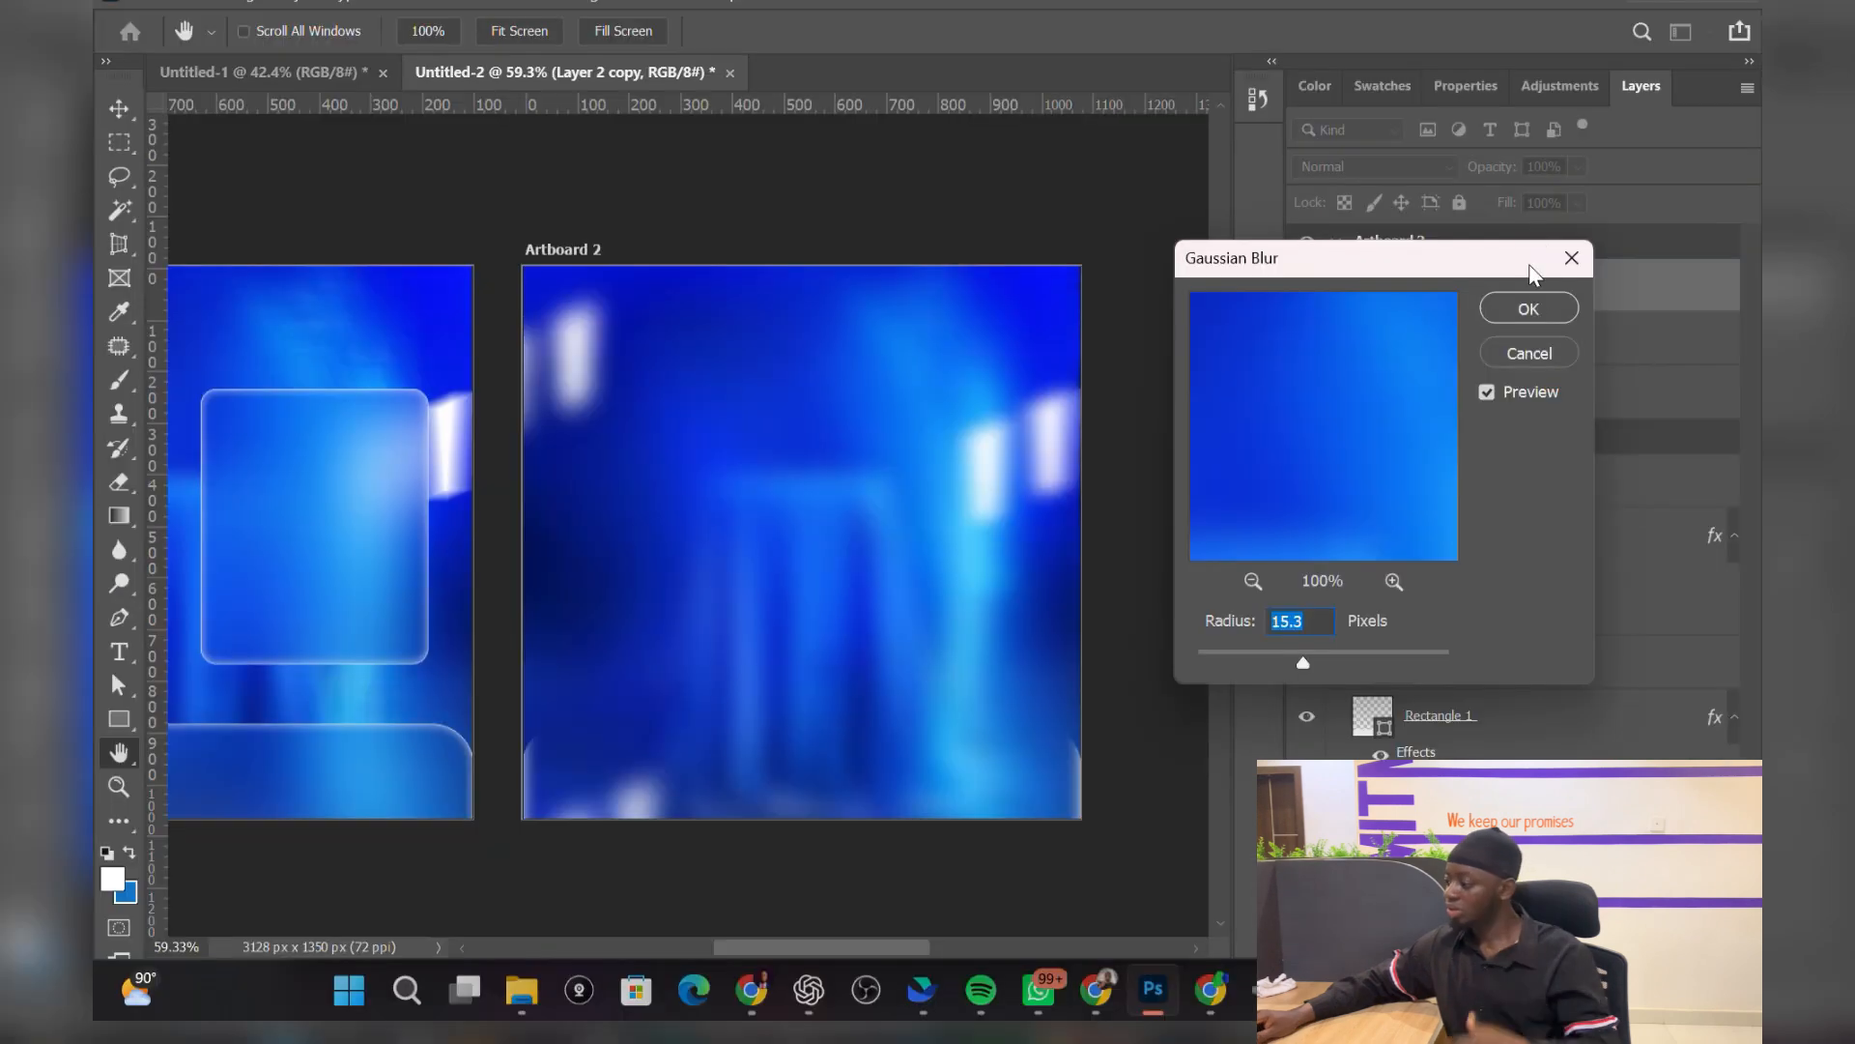
left_click(1504, 307)
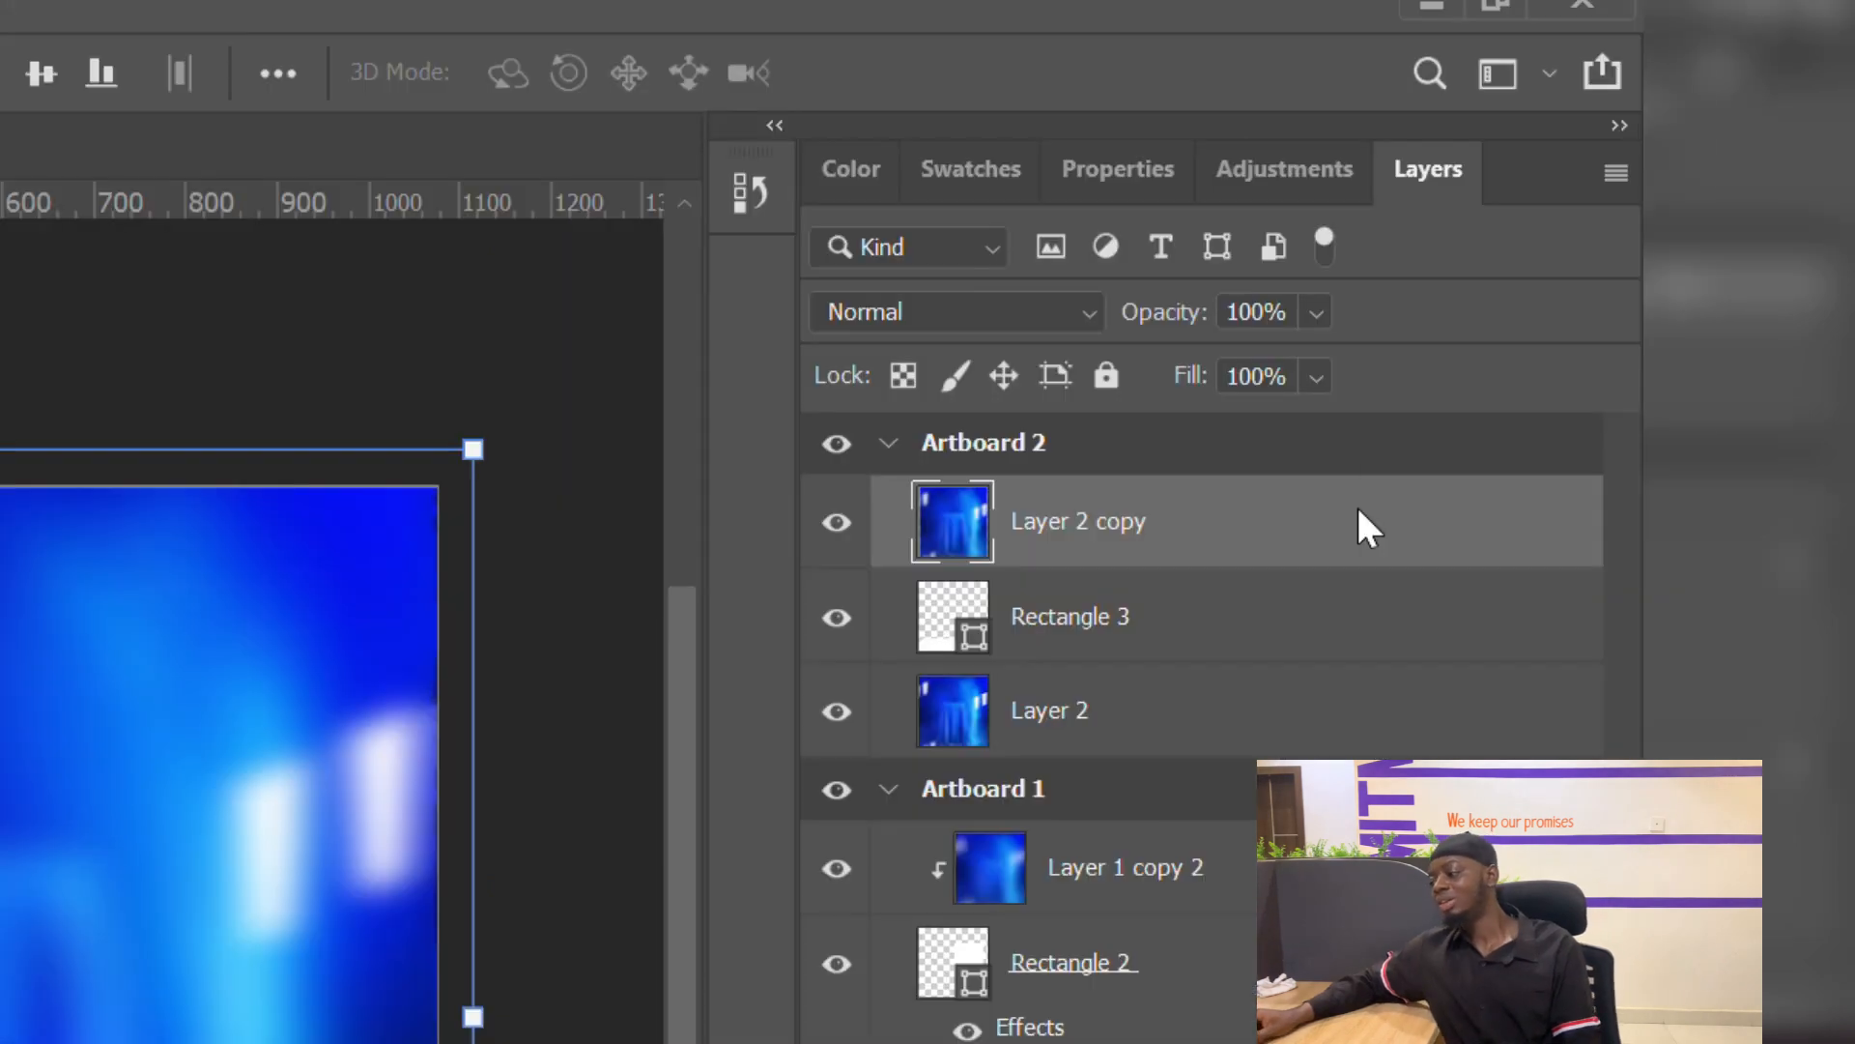
Step: Make Layer 2 copy a clipping mask on Rectangle 3, then select the Rectangle 3 layer
right_click(1600, 276)
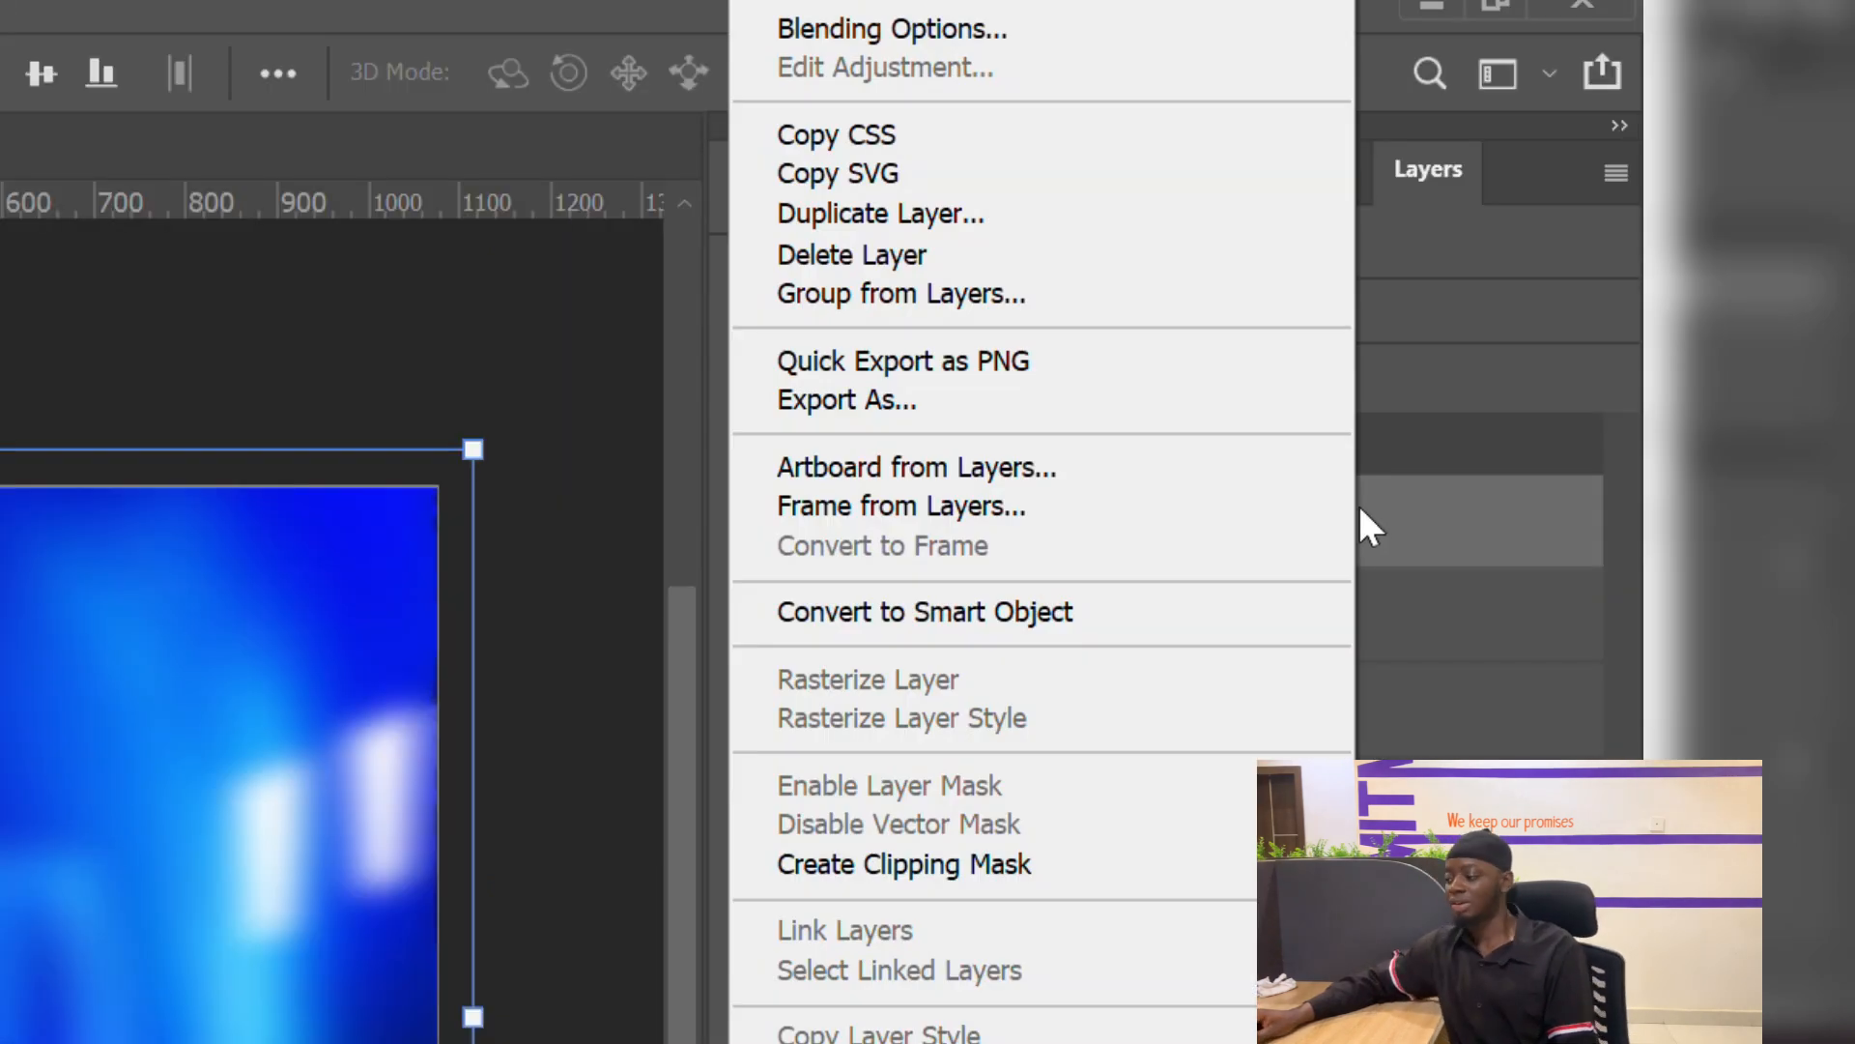
left_click(969, 870)
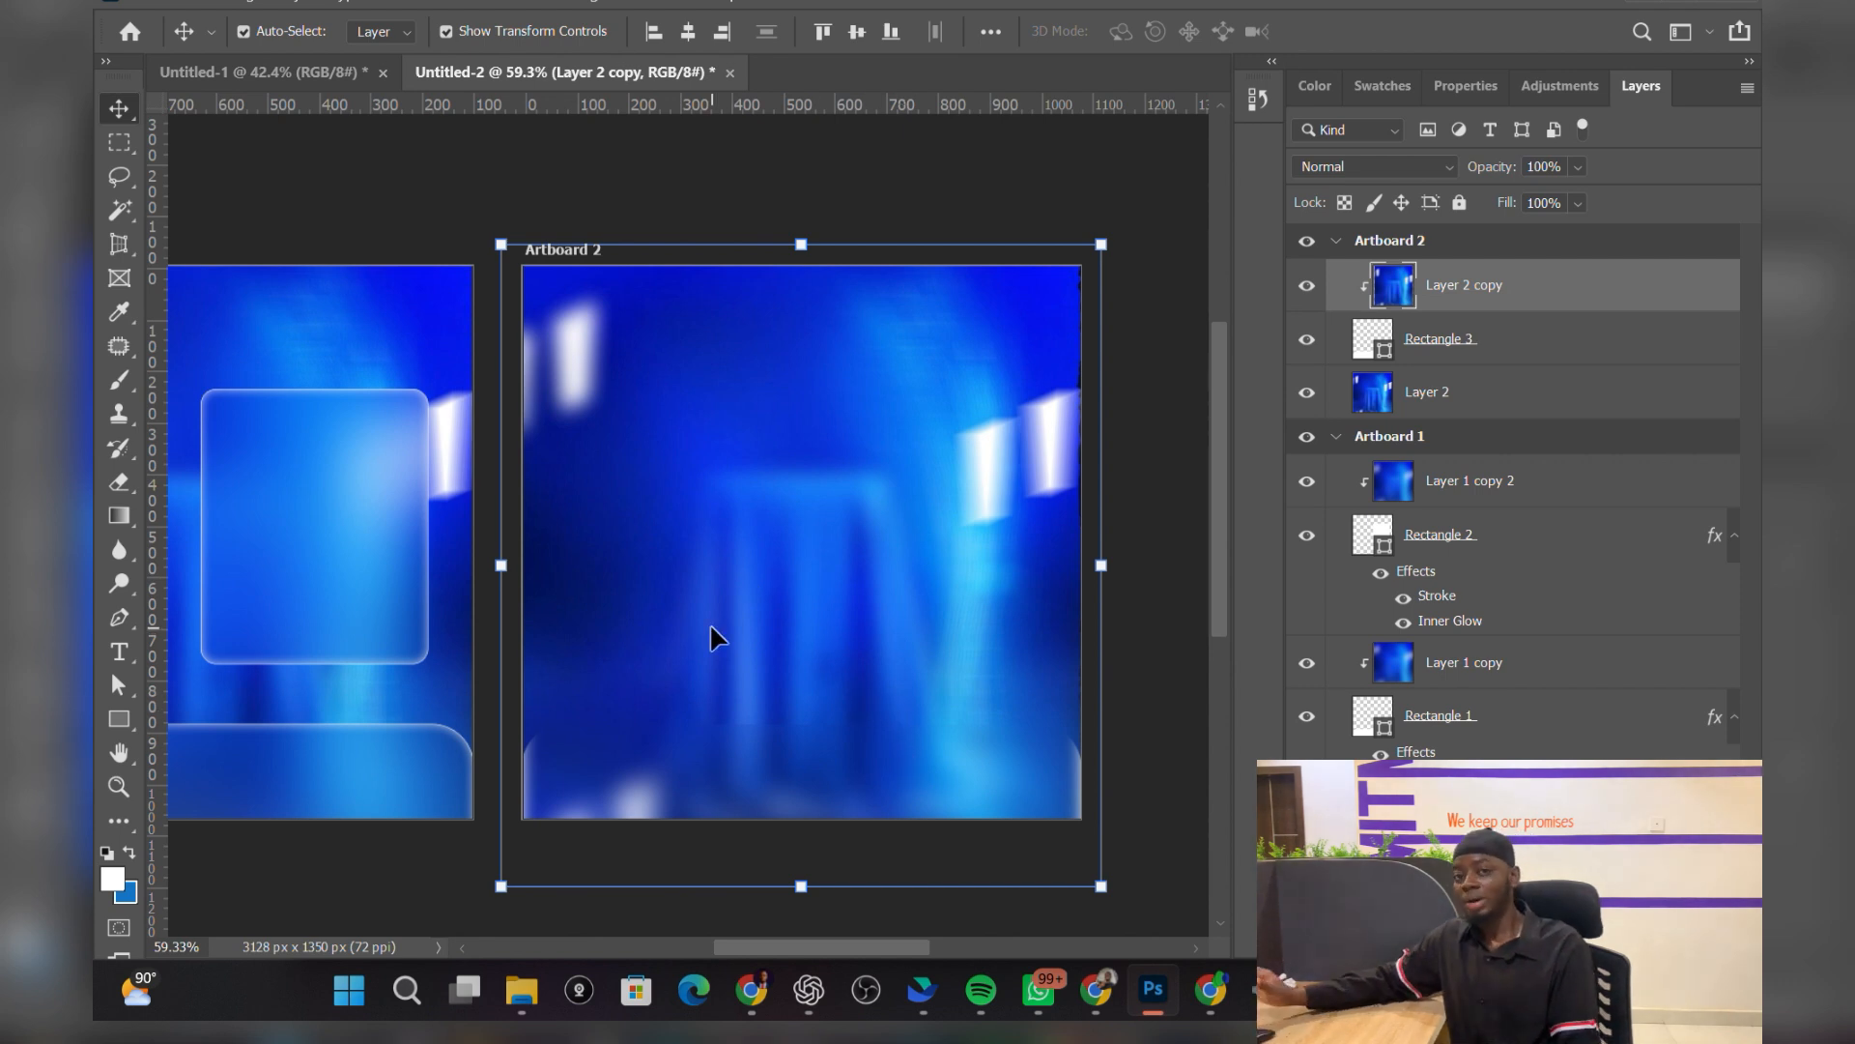
left_click(1567, 357)
Step: Give Rectangle 3 a 1 px white stroke in its Layer Style settings
right_click(1560, 363)
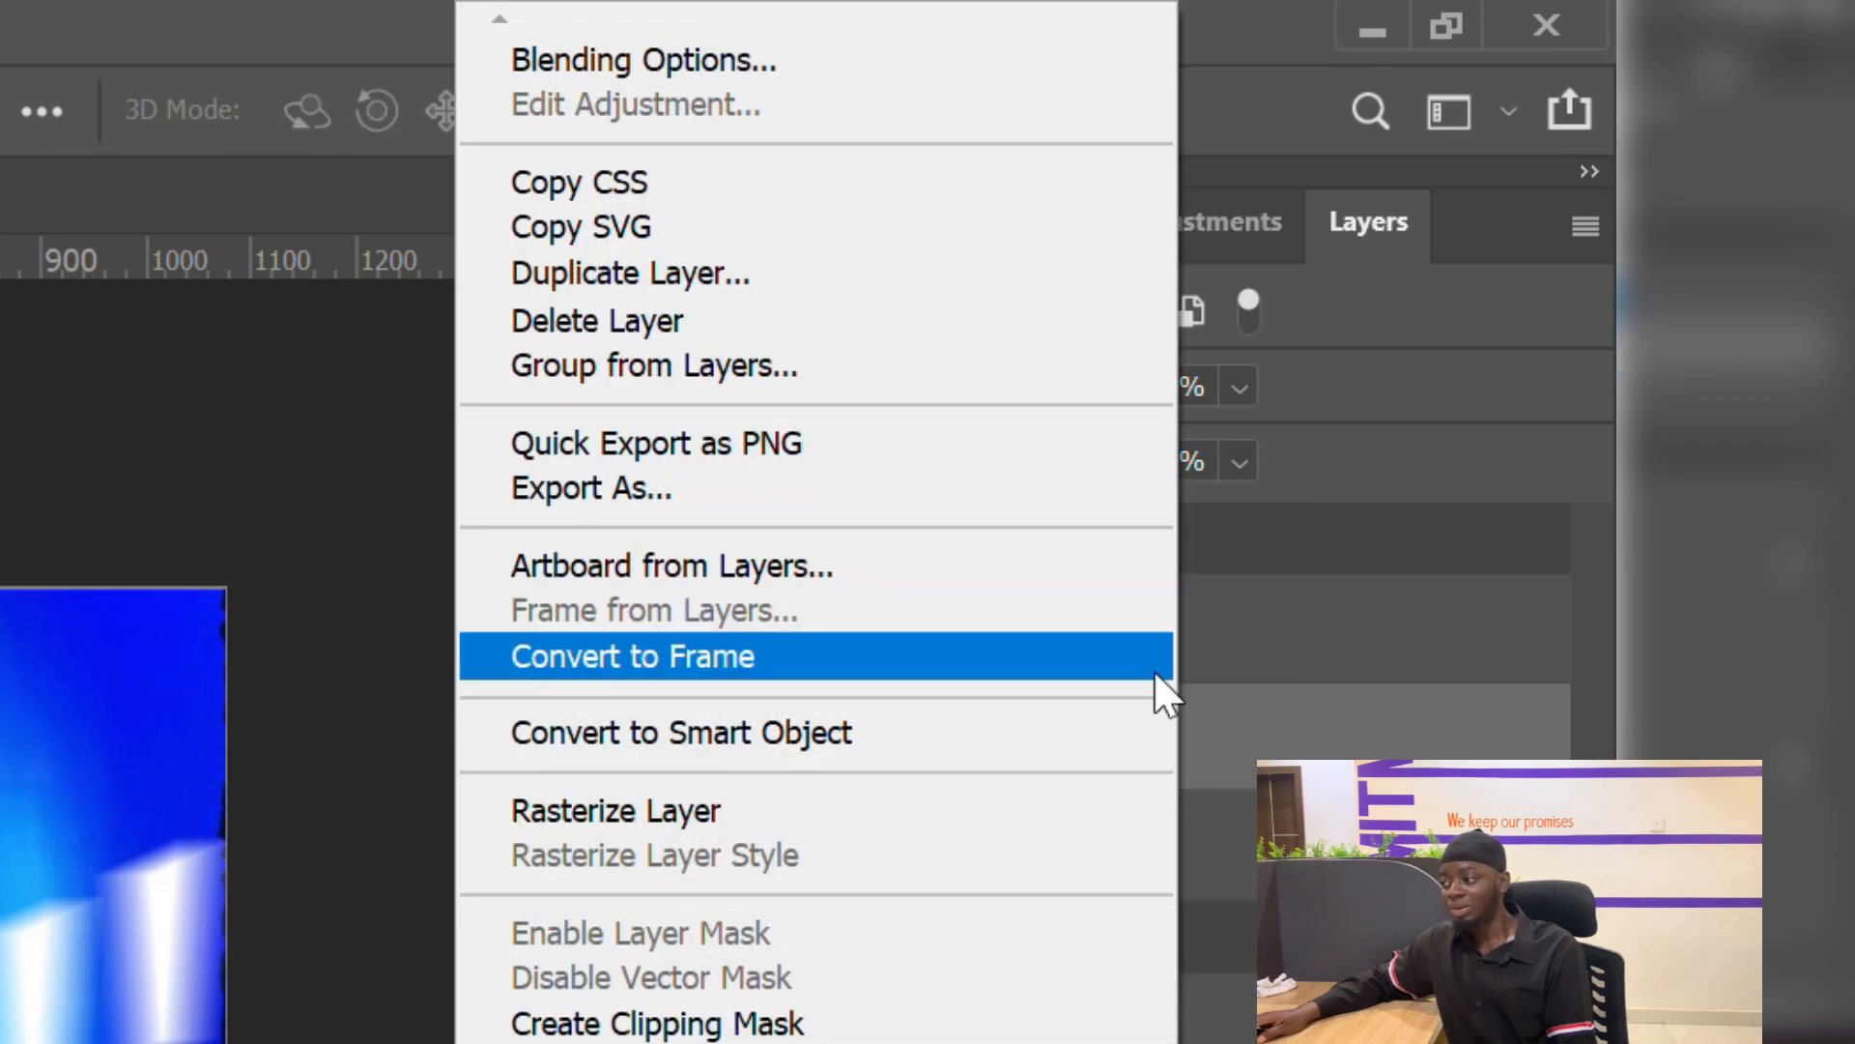
left_click(858, 42)
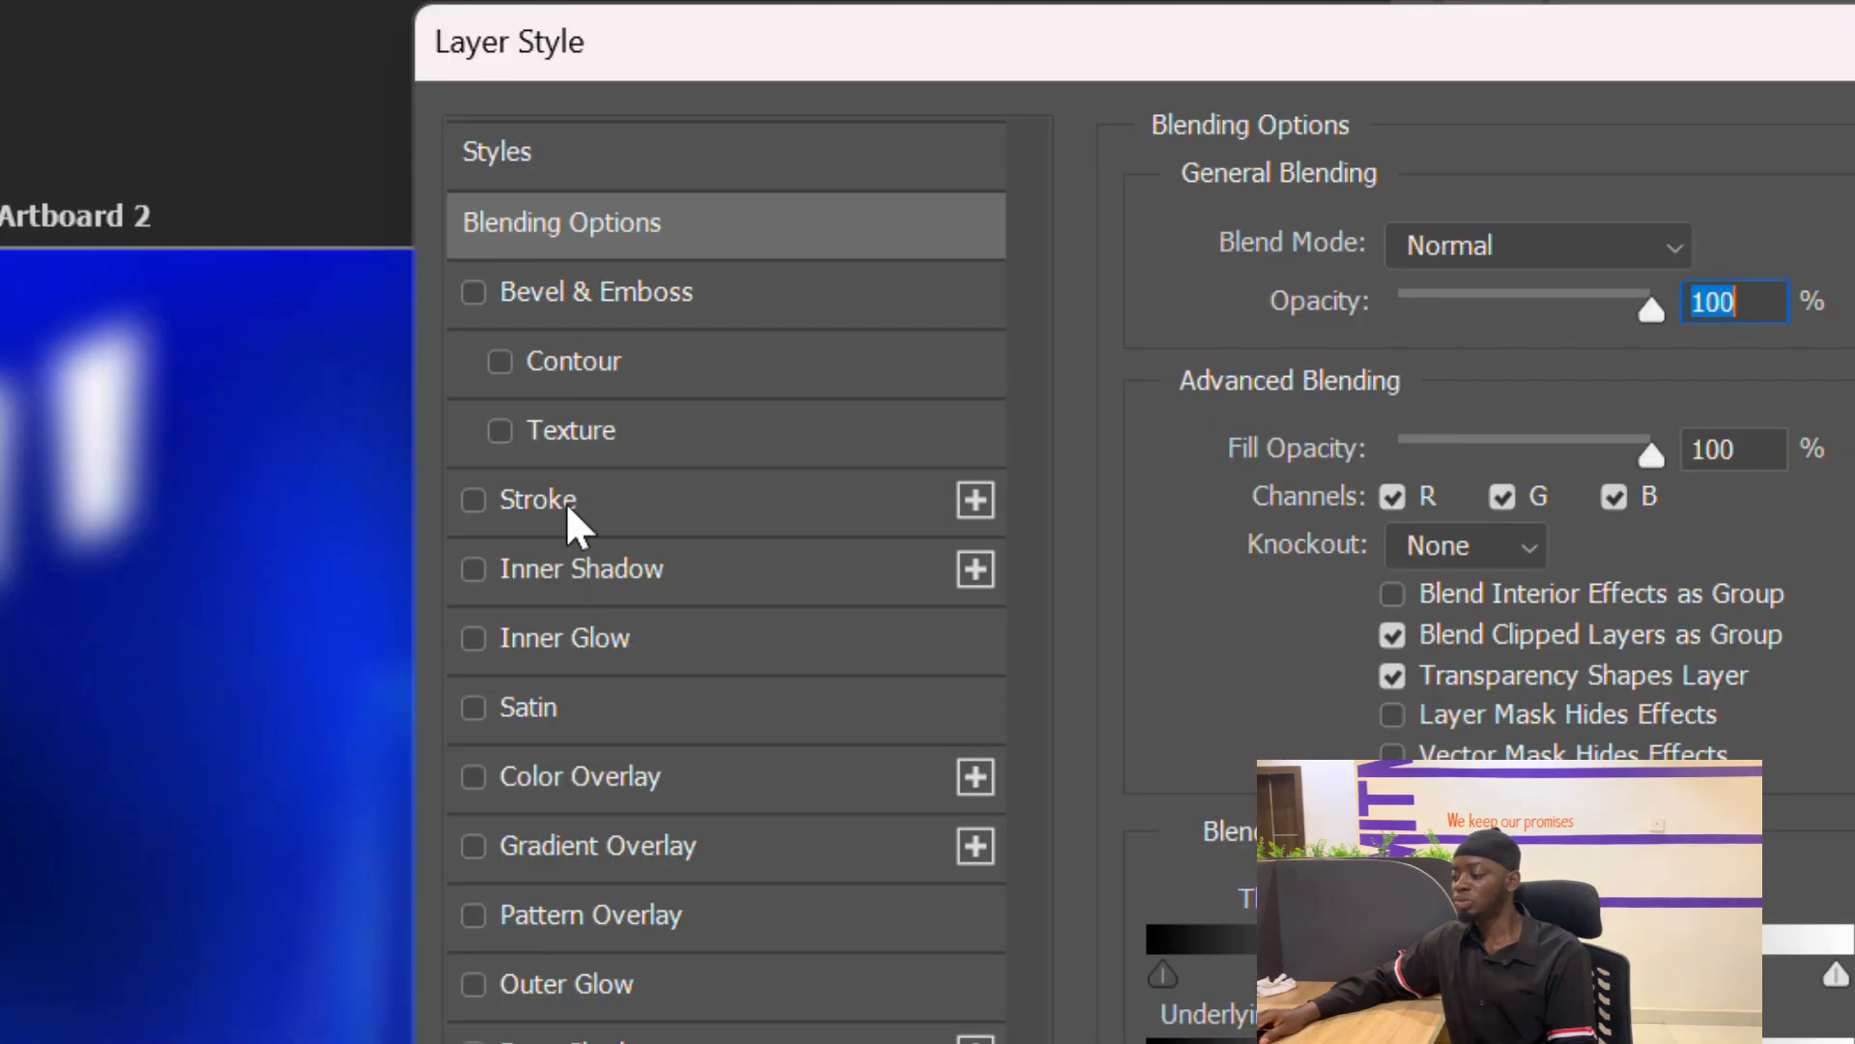
left_click(566, 502)
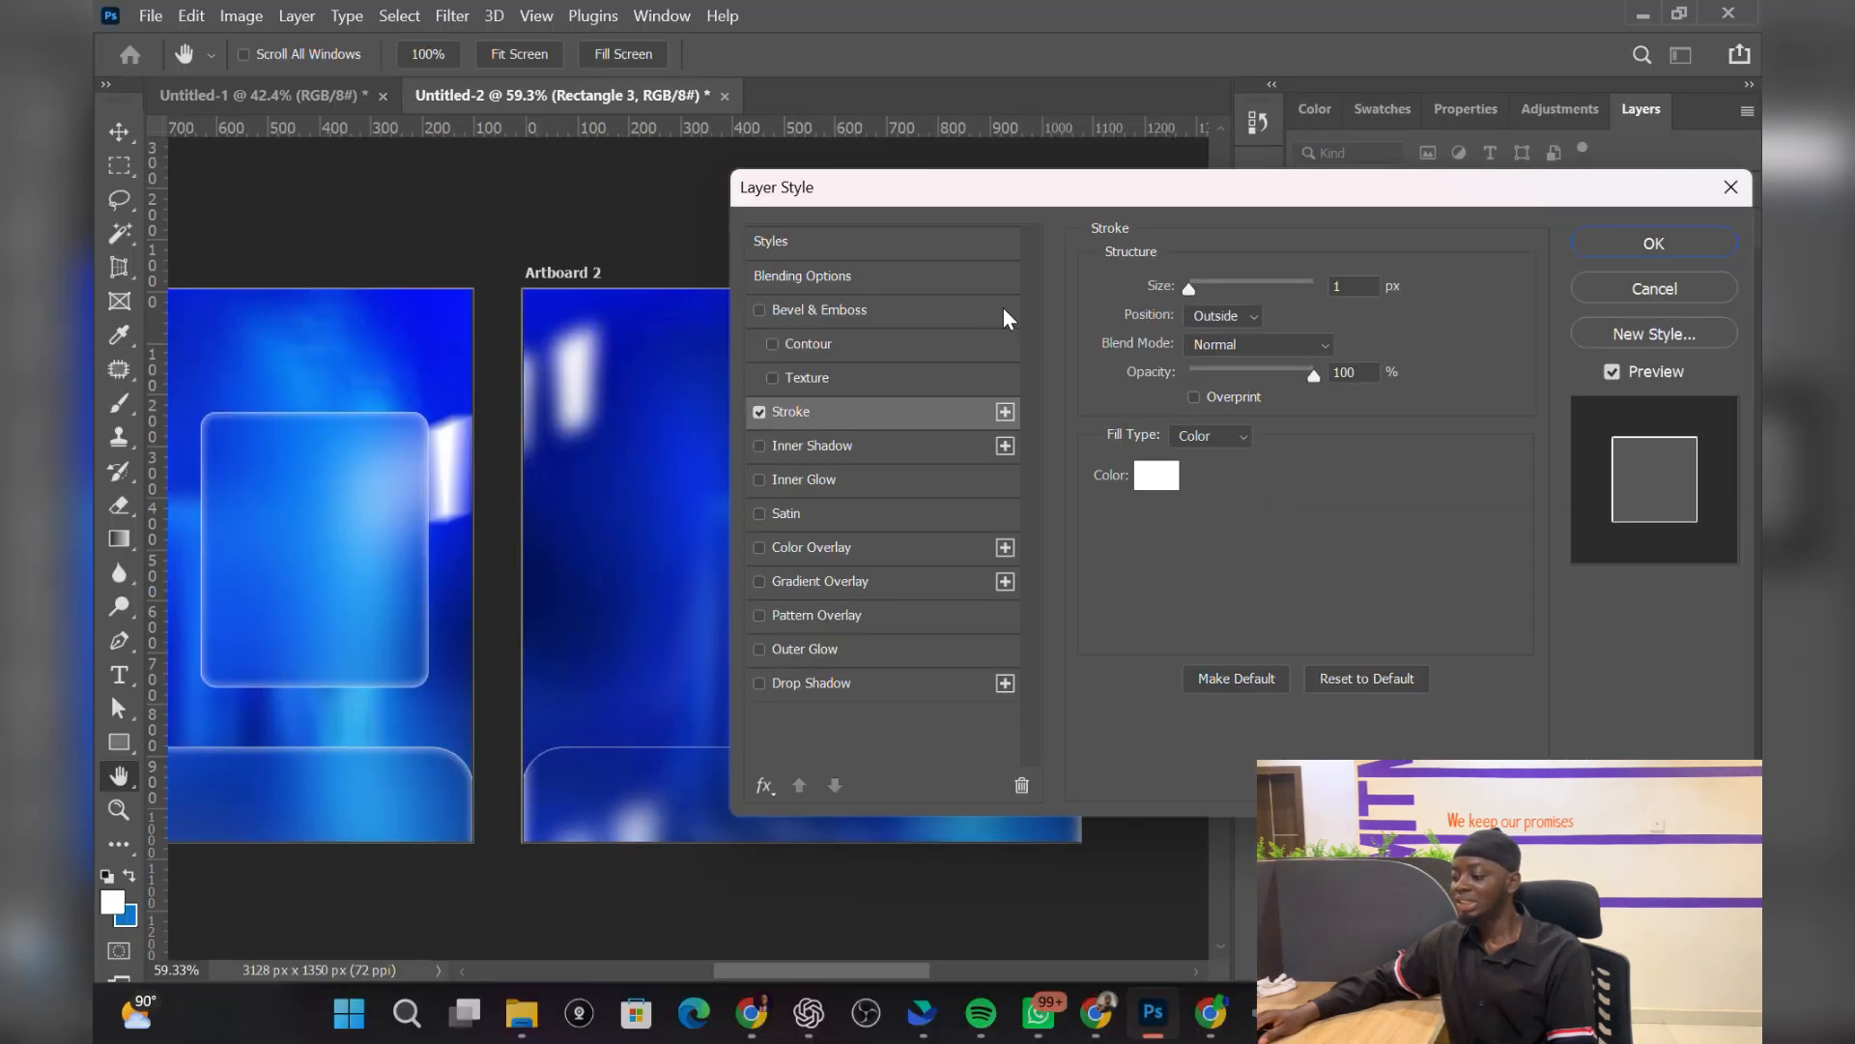
left_click(1348, 282)
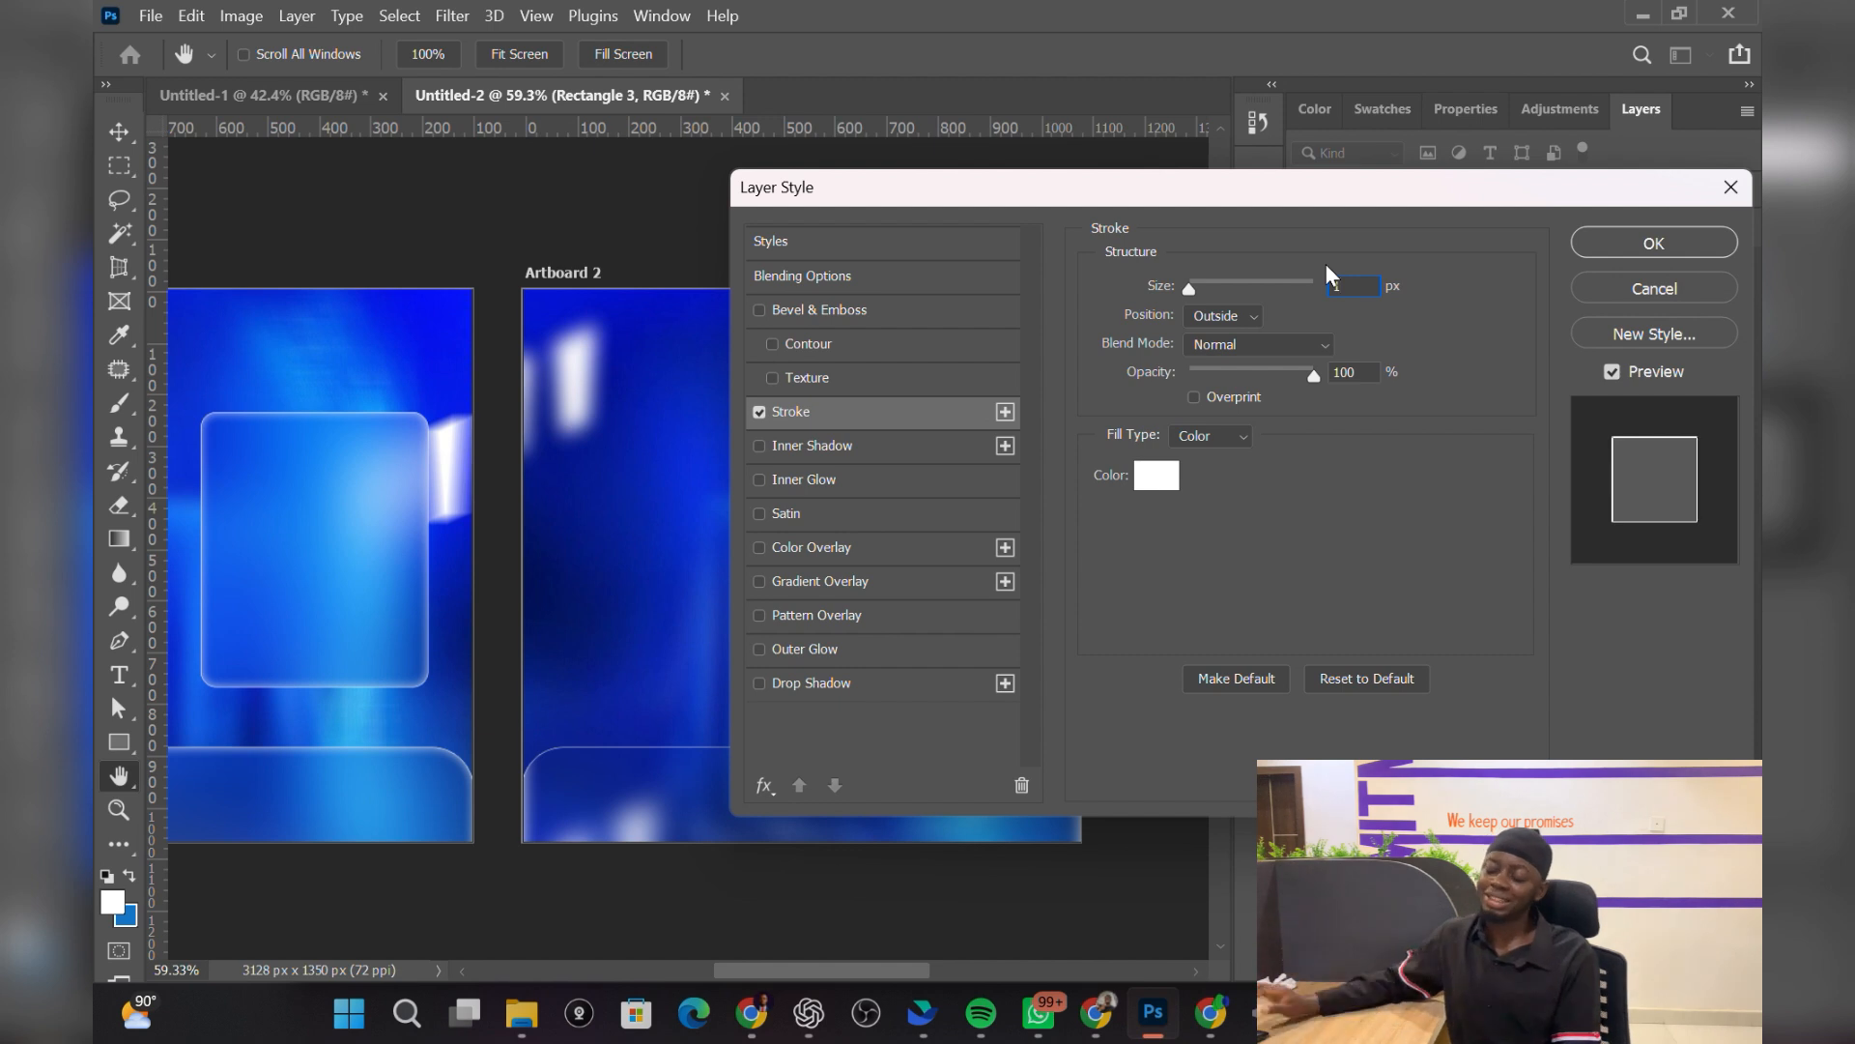
left_click_drag(469, 751, 757, 683)
mouse_move(352, 716)
left_mouse_down()
mouse_move(323, 755)
mouse_move(352, 745)
left_mouse_up()
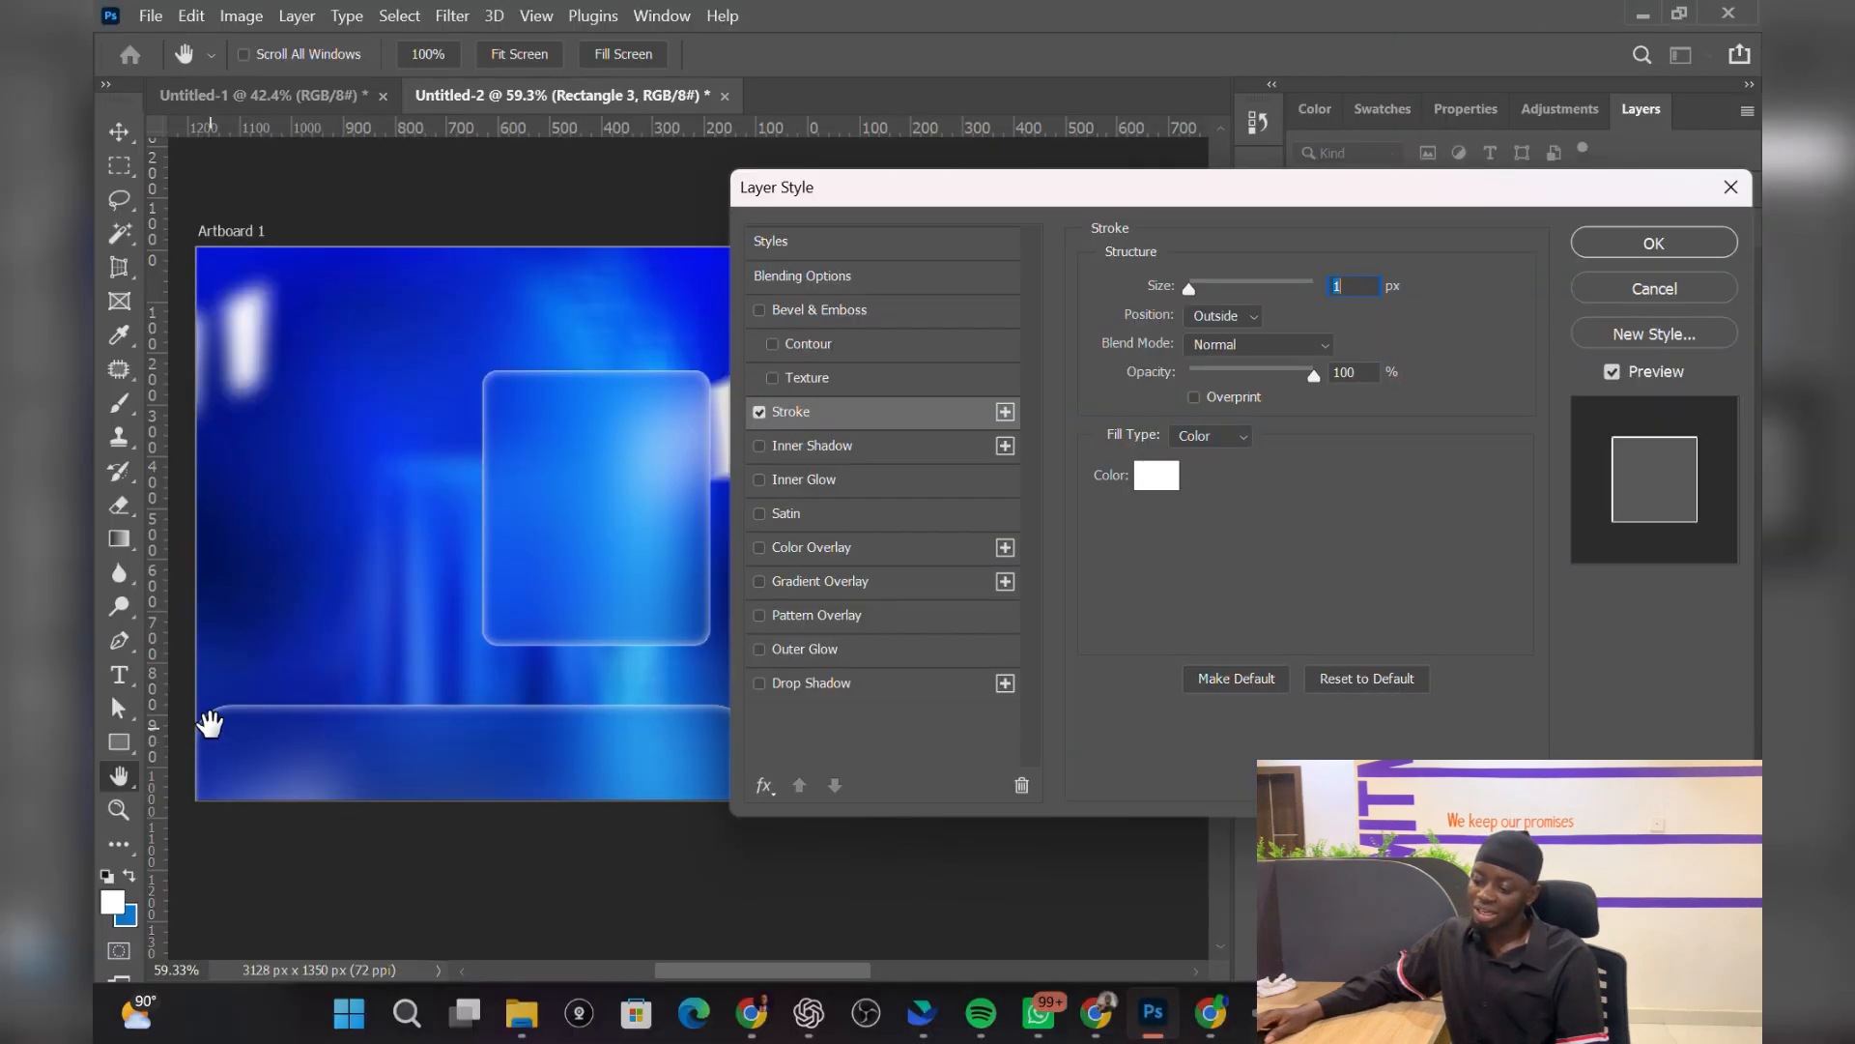
left_click_drag(414, 687, 270, 709)
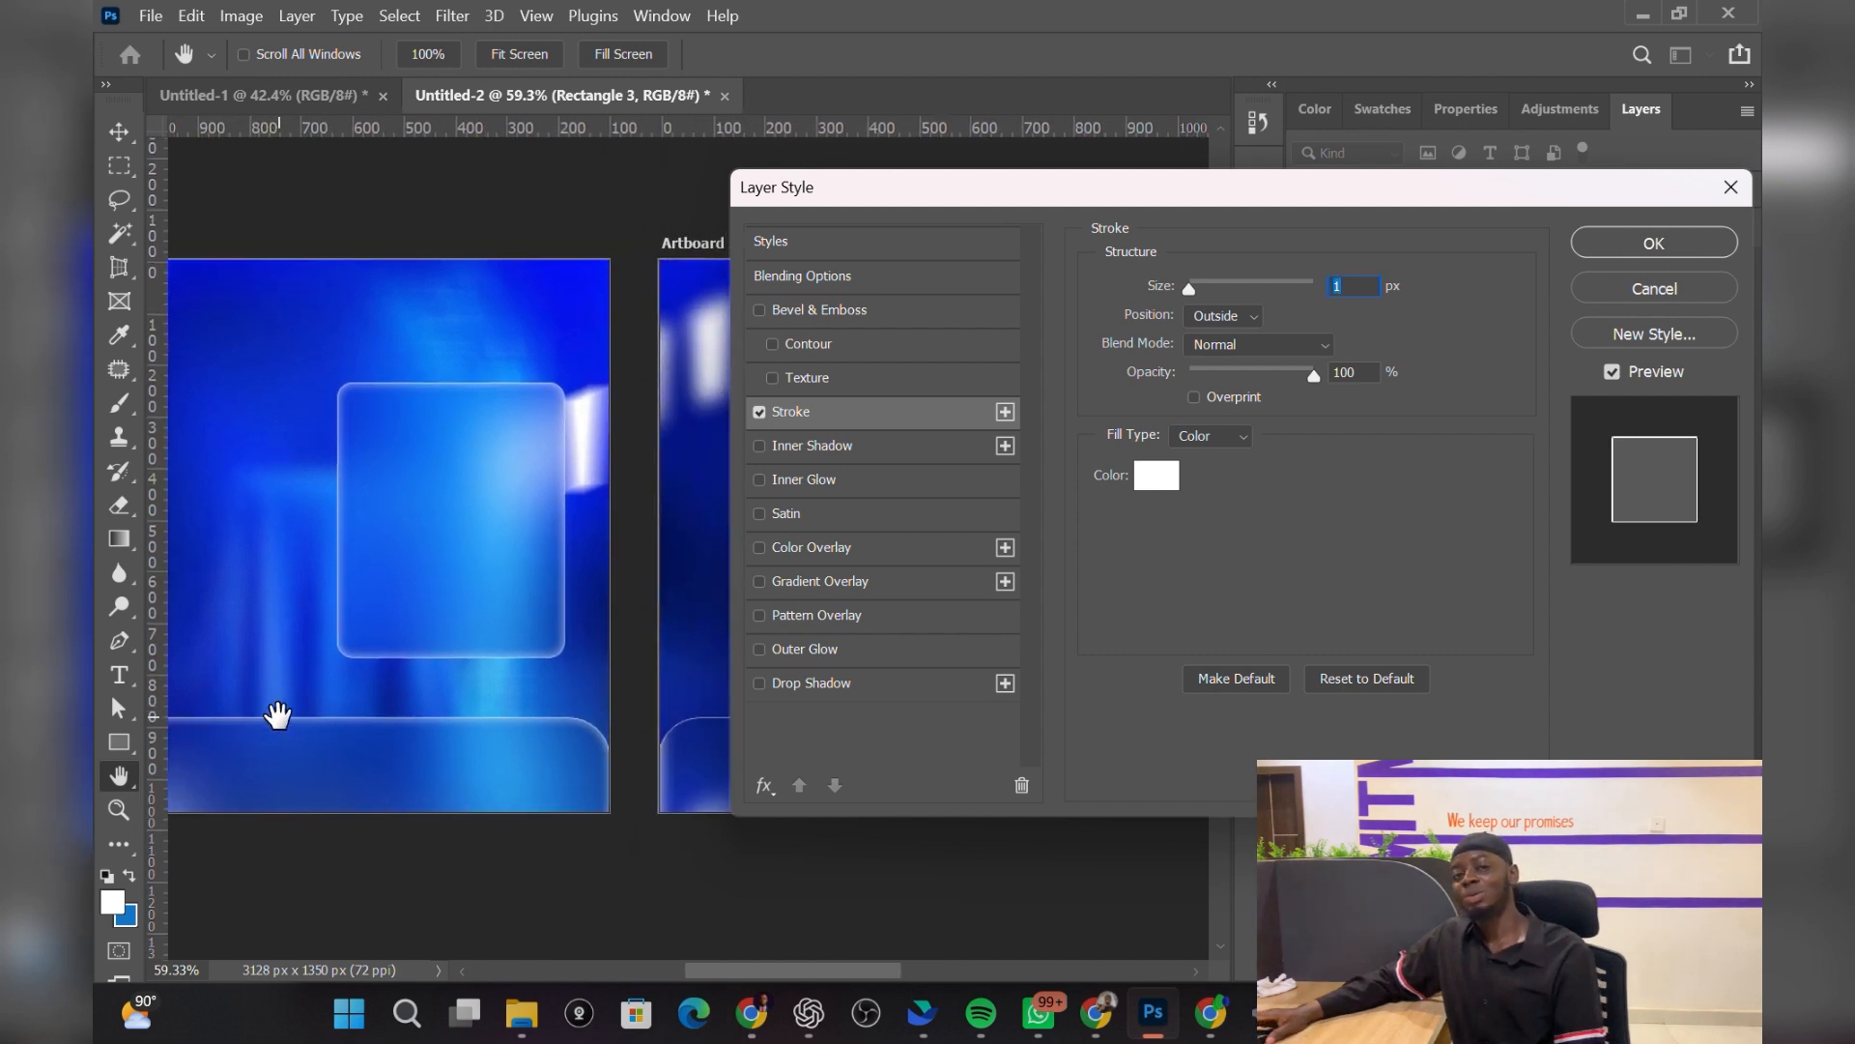
left_click_drag(960, 198, 891, 207)
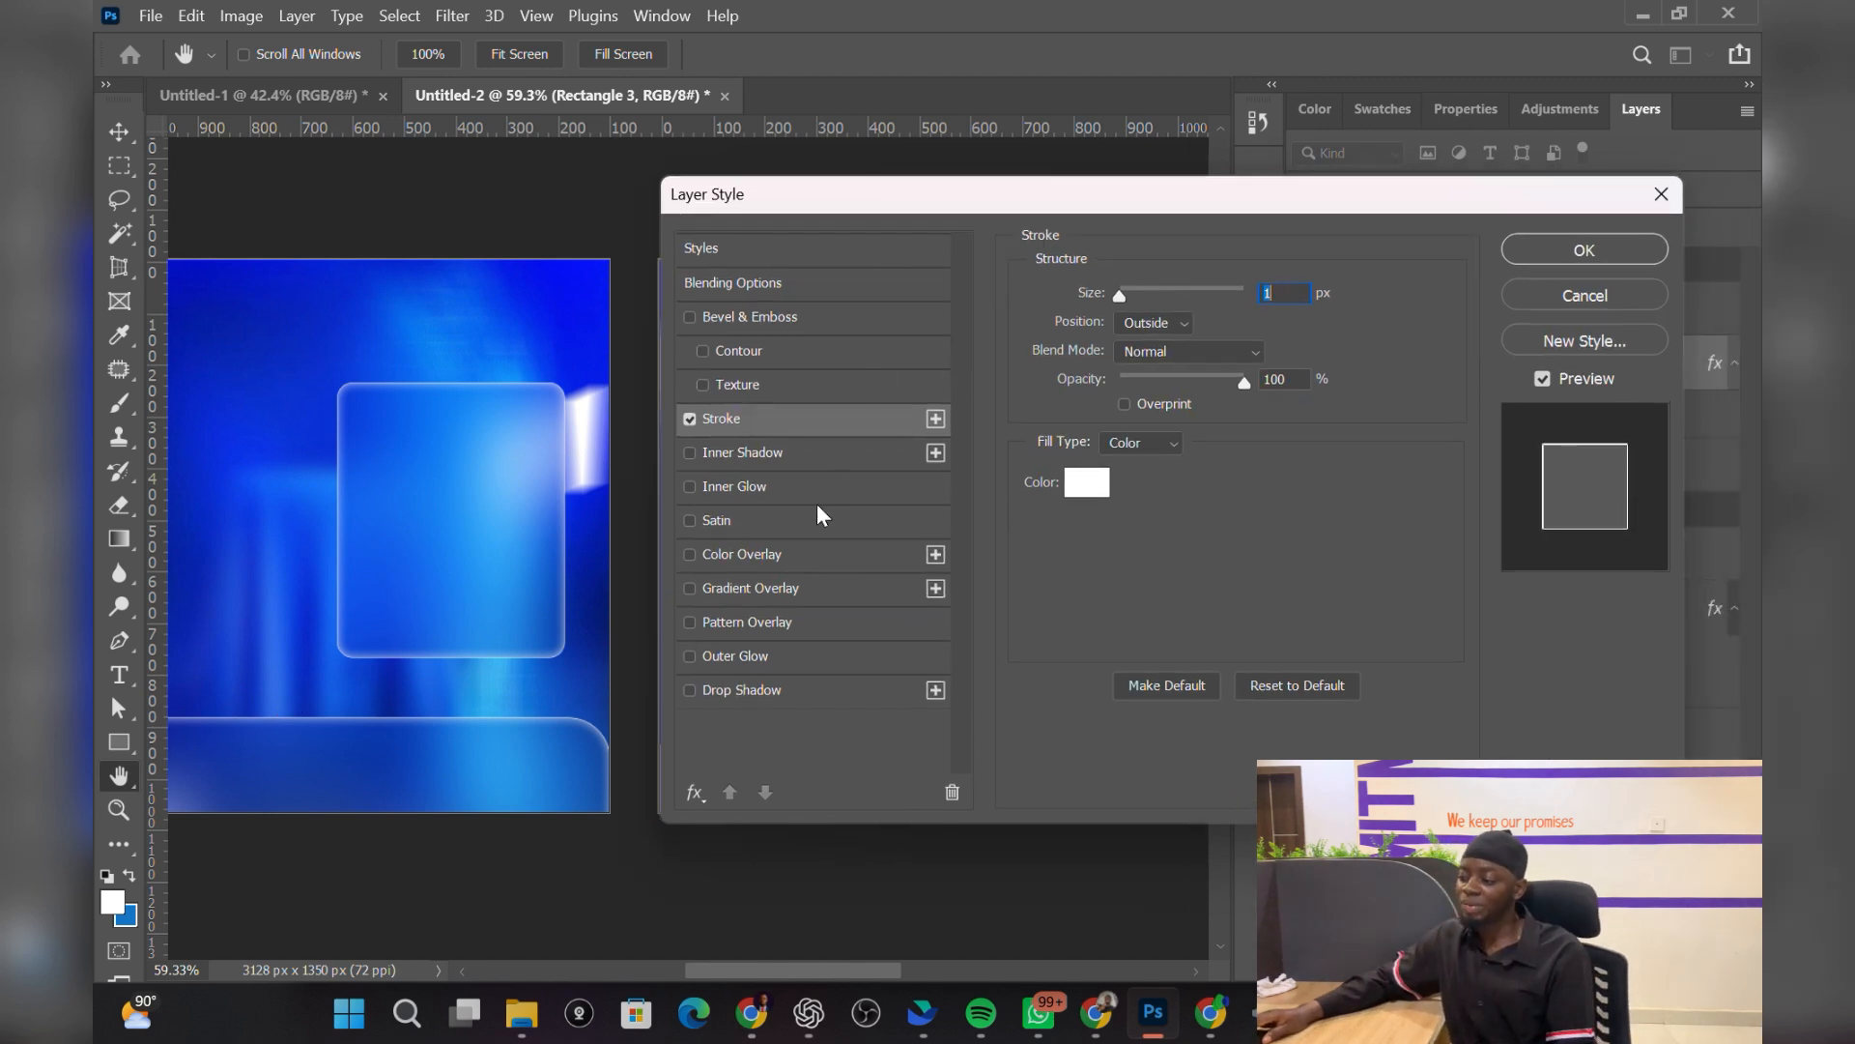
Step: Add a white inner glow at 34% opacity and 21 px Softer size, then apply the styles
left_click(690, 487)
left_click_drag(946, 193, 1219, 169)
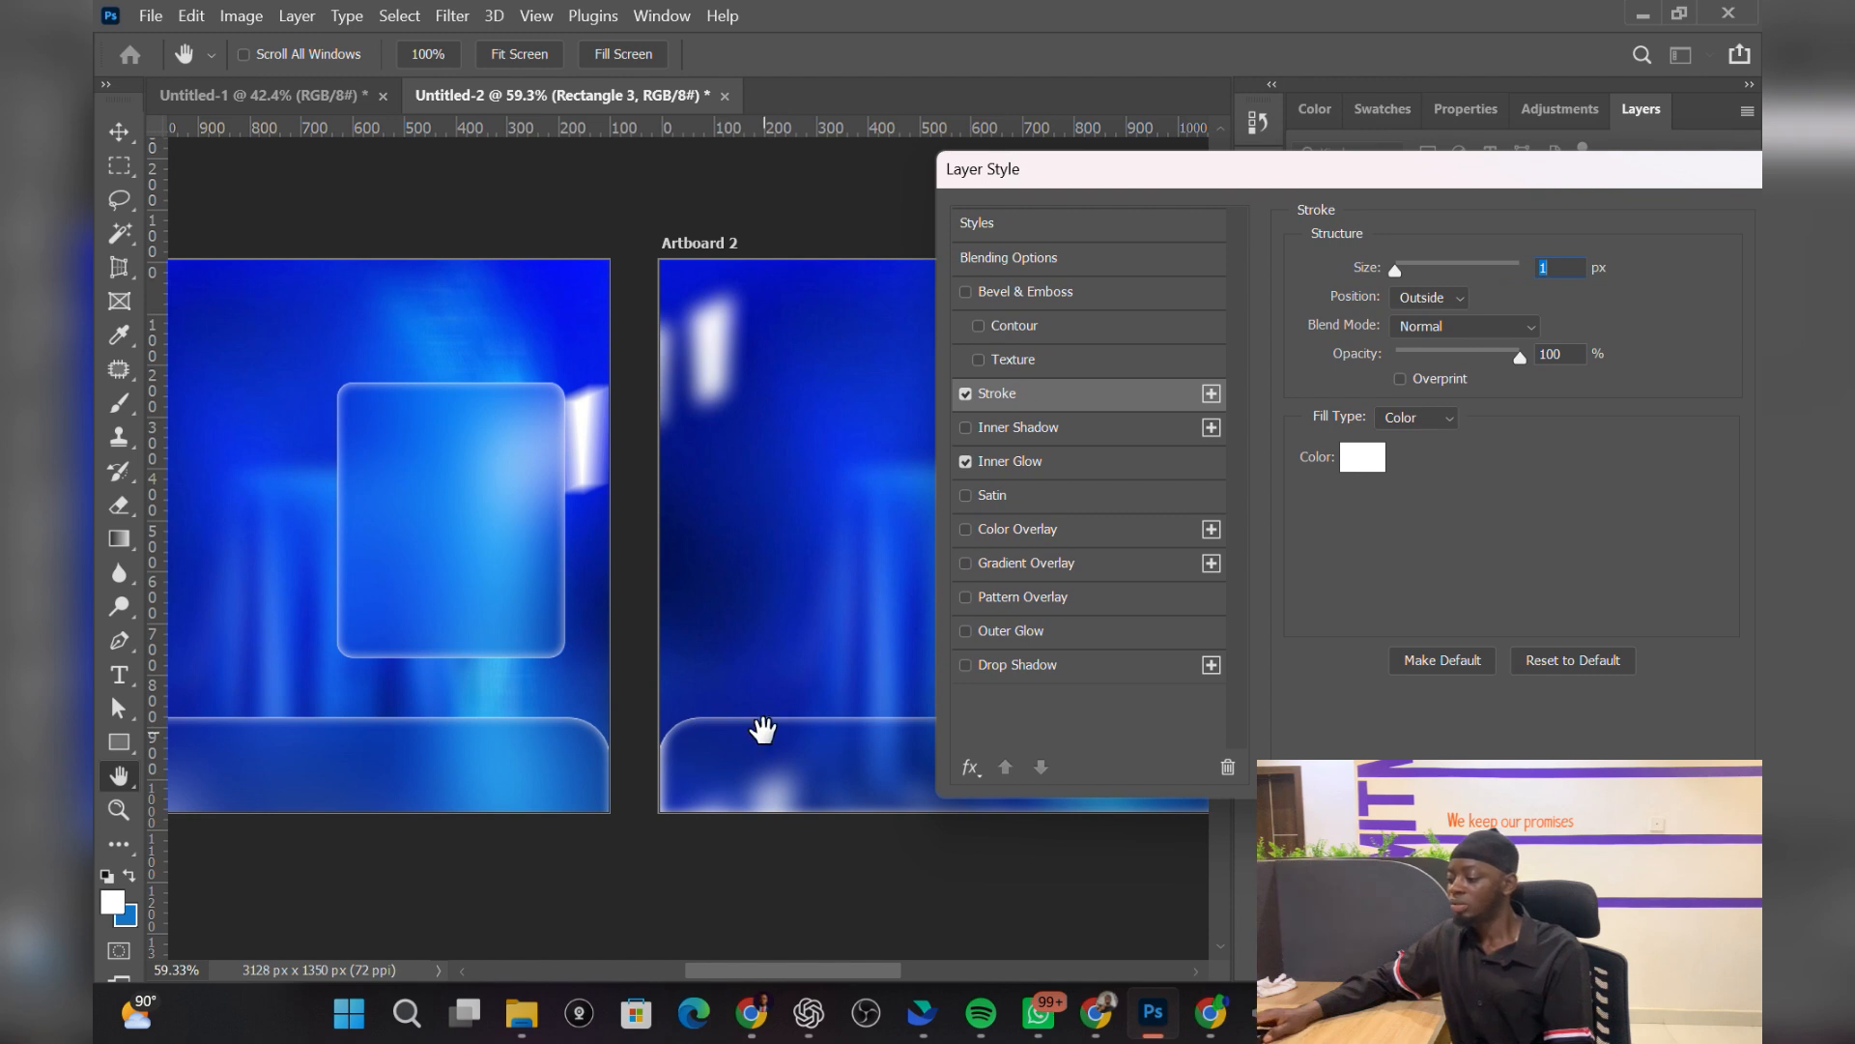
left_click(1047, 461)
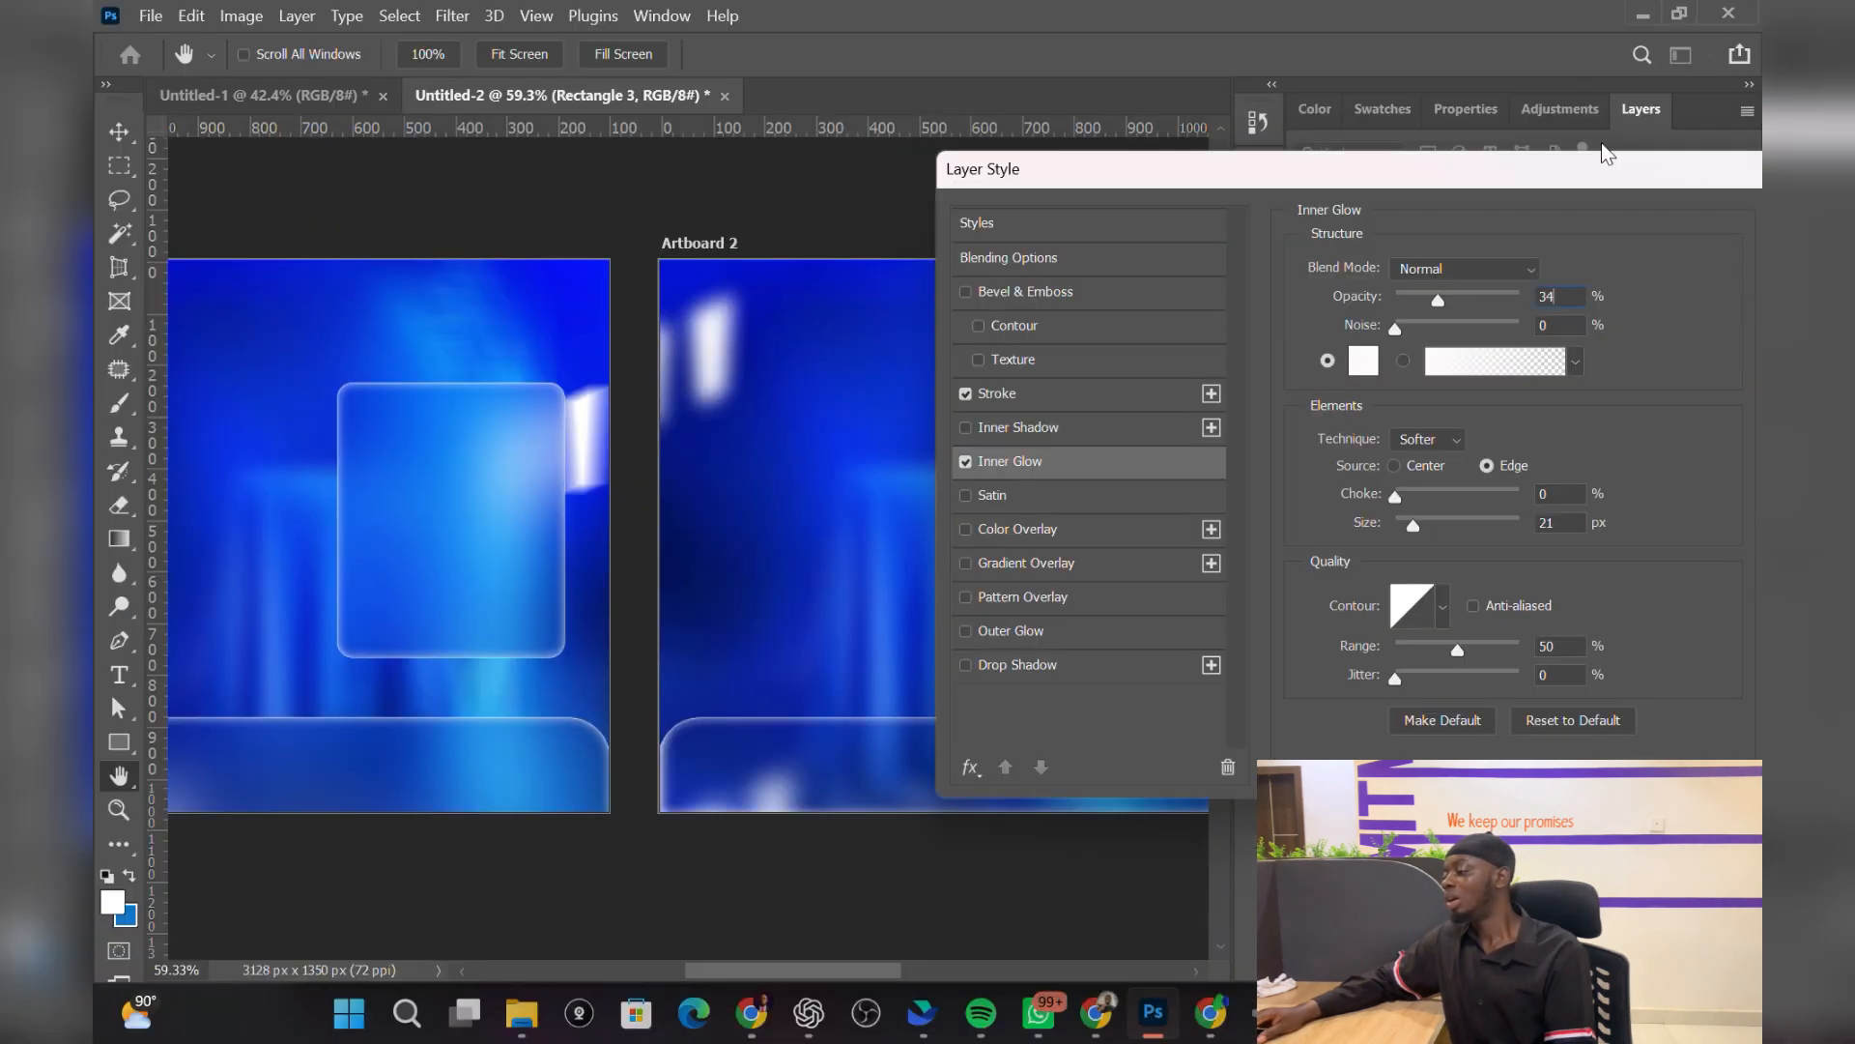
left_click_drag(1076, 176, 573, 186)
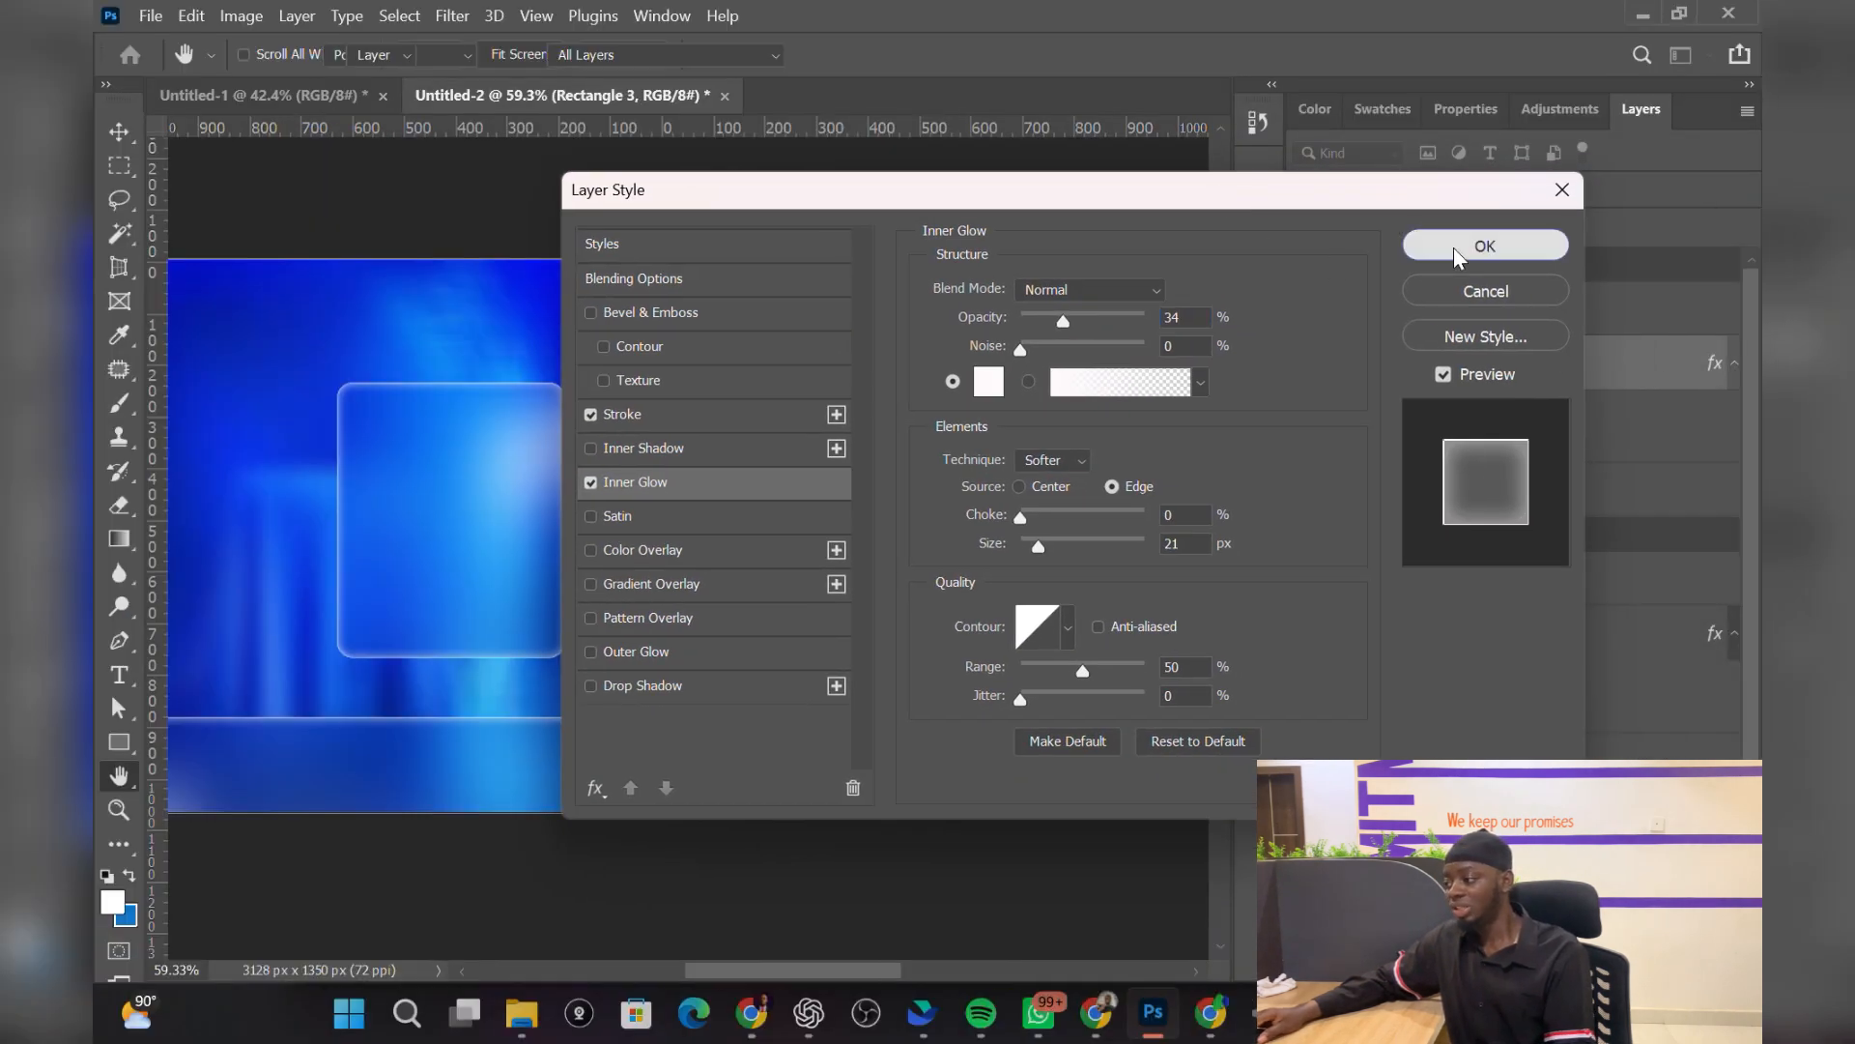
left_click(1451, 248)
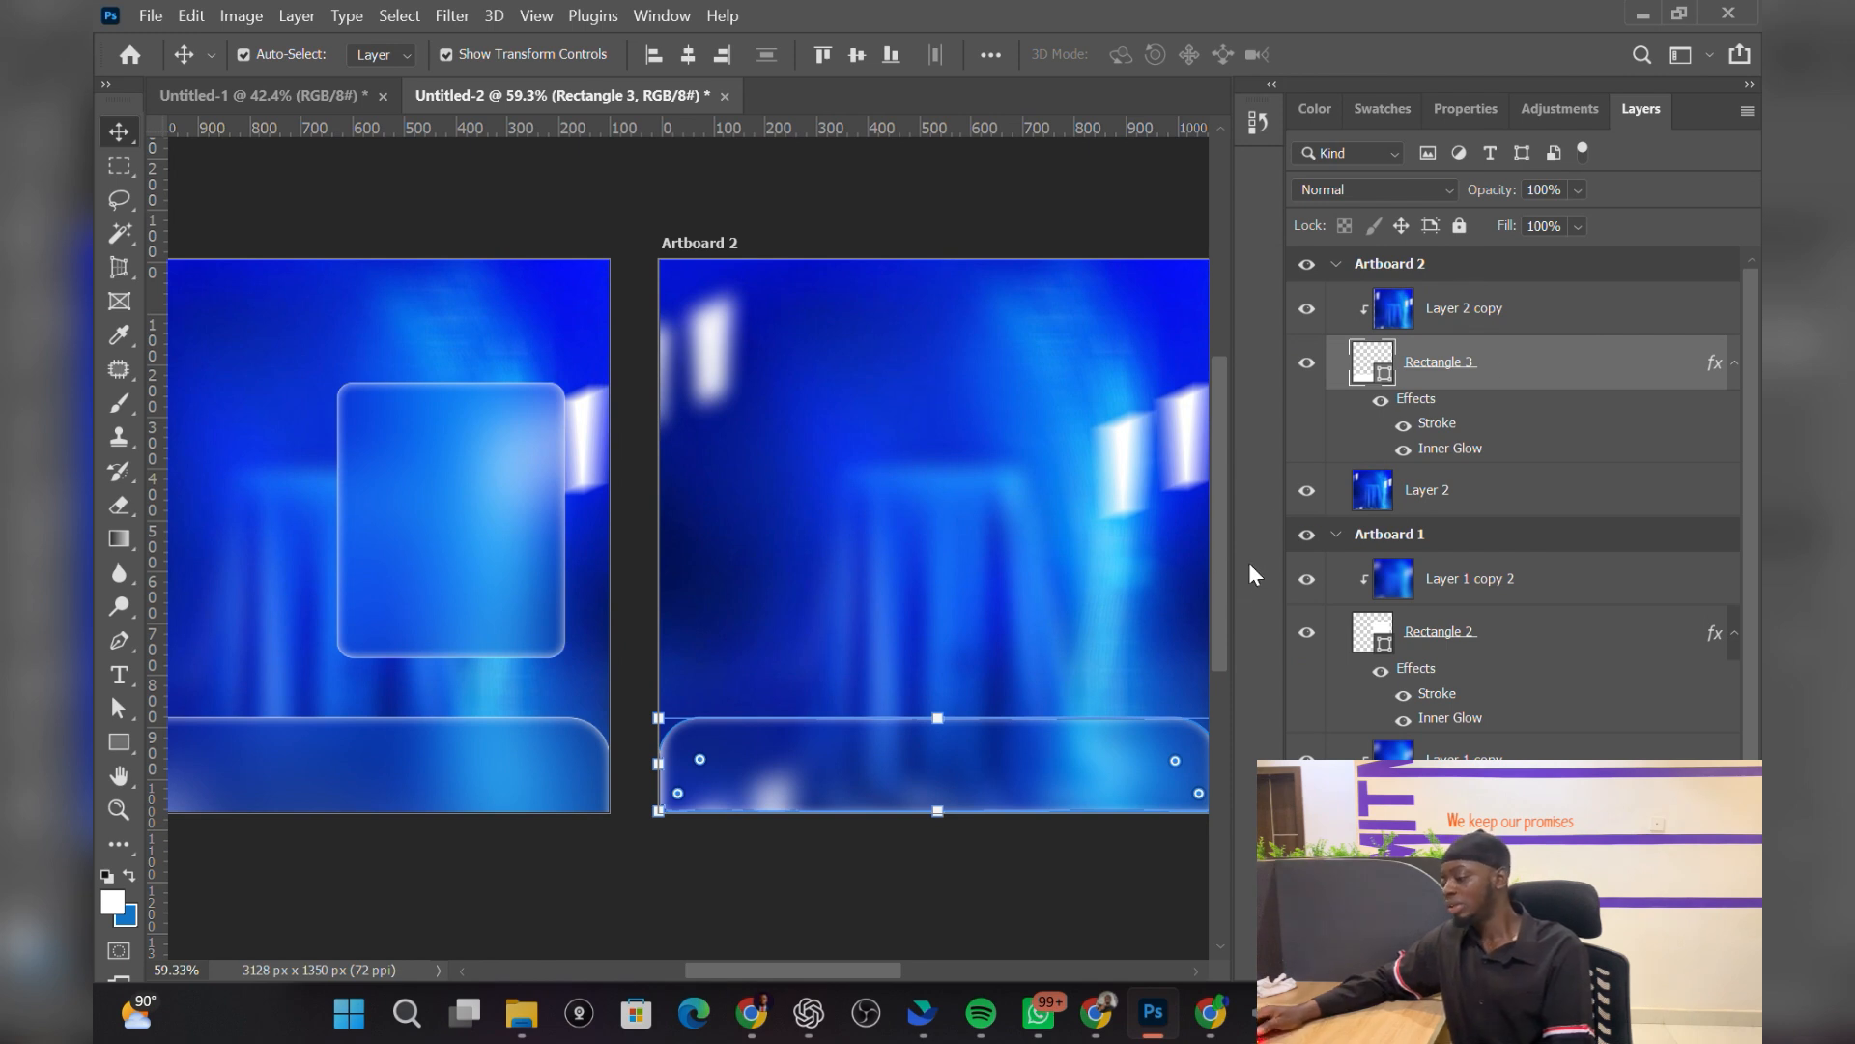
Step: Draw a white 475×539 px Rectangle 4 with 25 px corners on Artboard 2's right, then select Layer 2
left_click(802, 889)
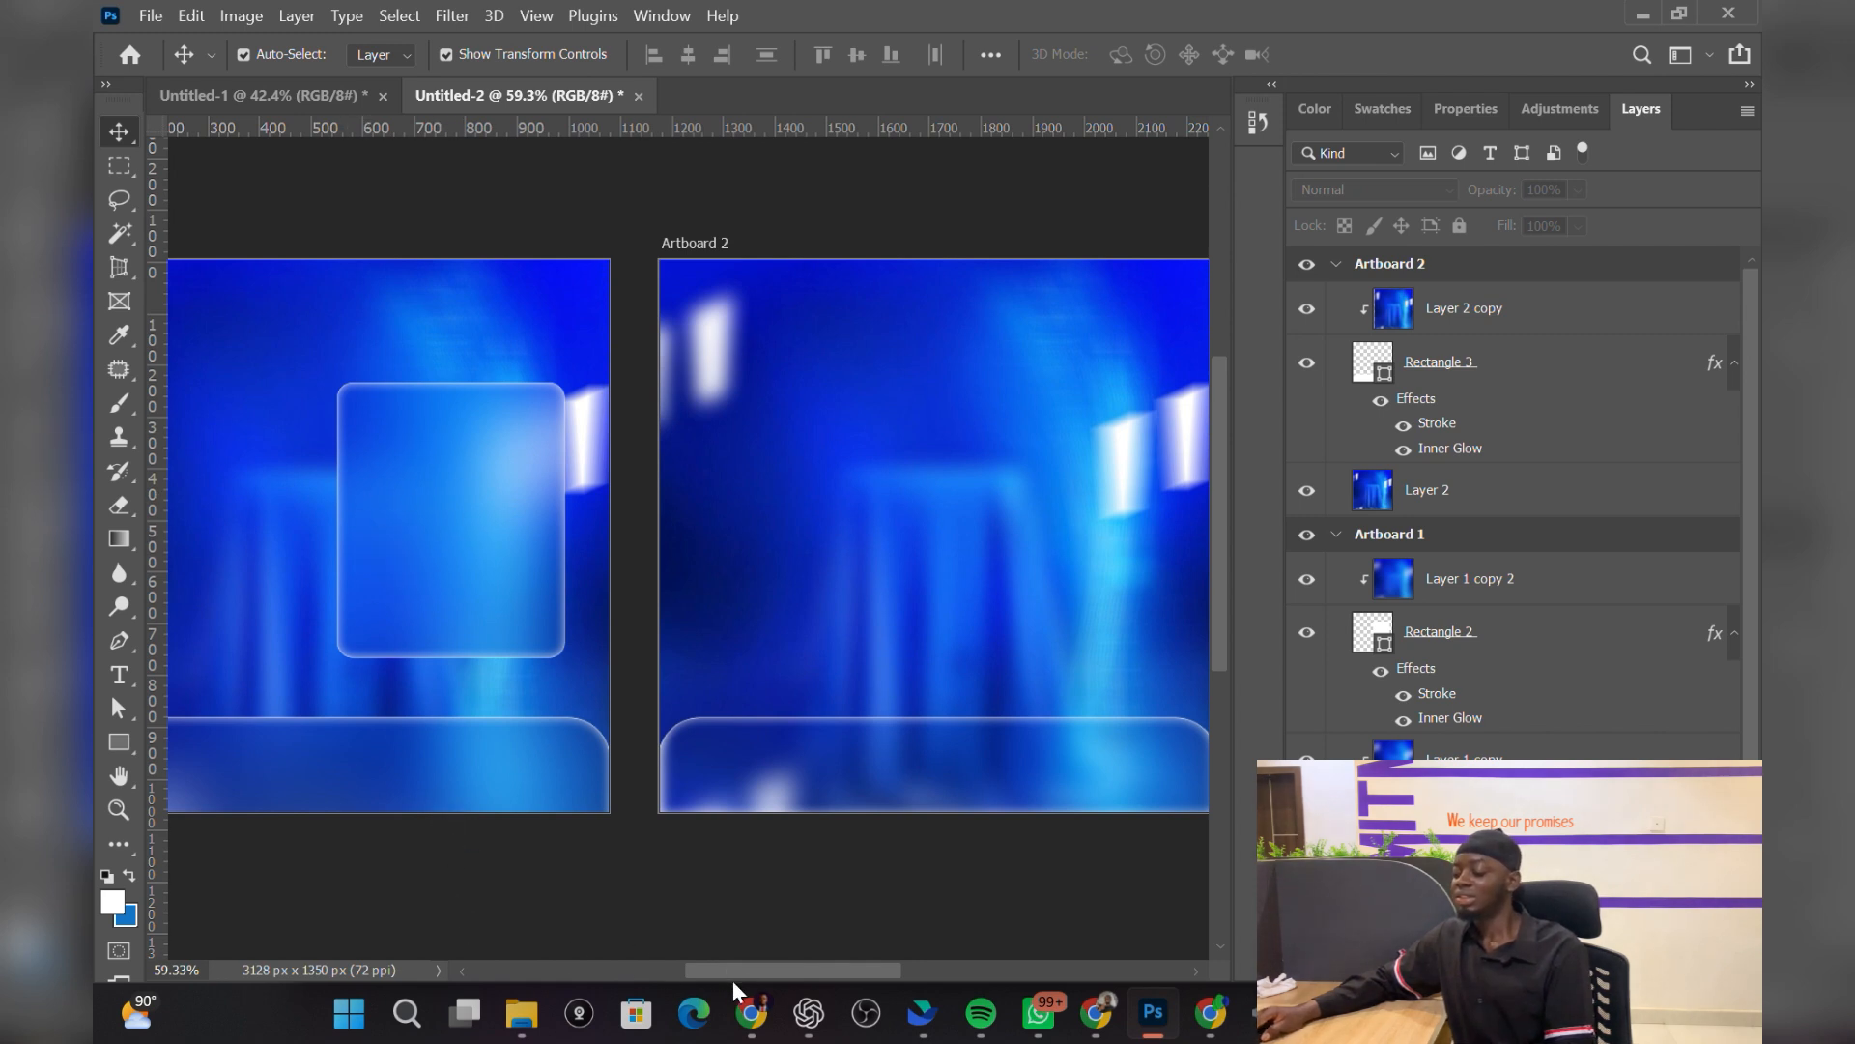
left_click_drag(765, 971, 795, 971)
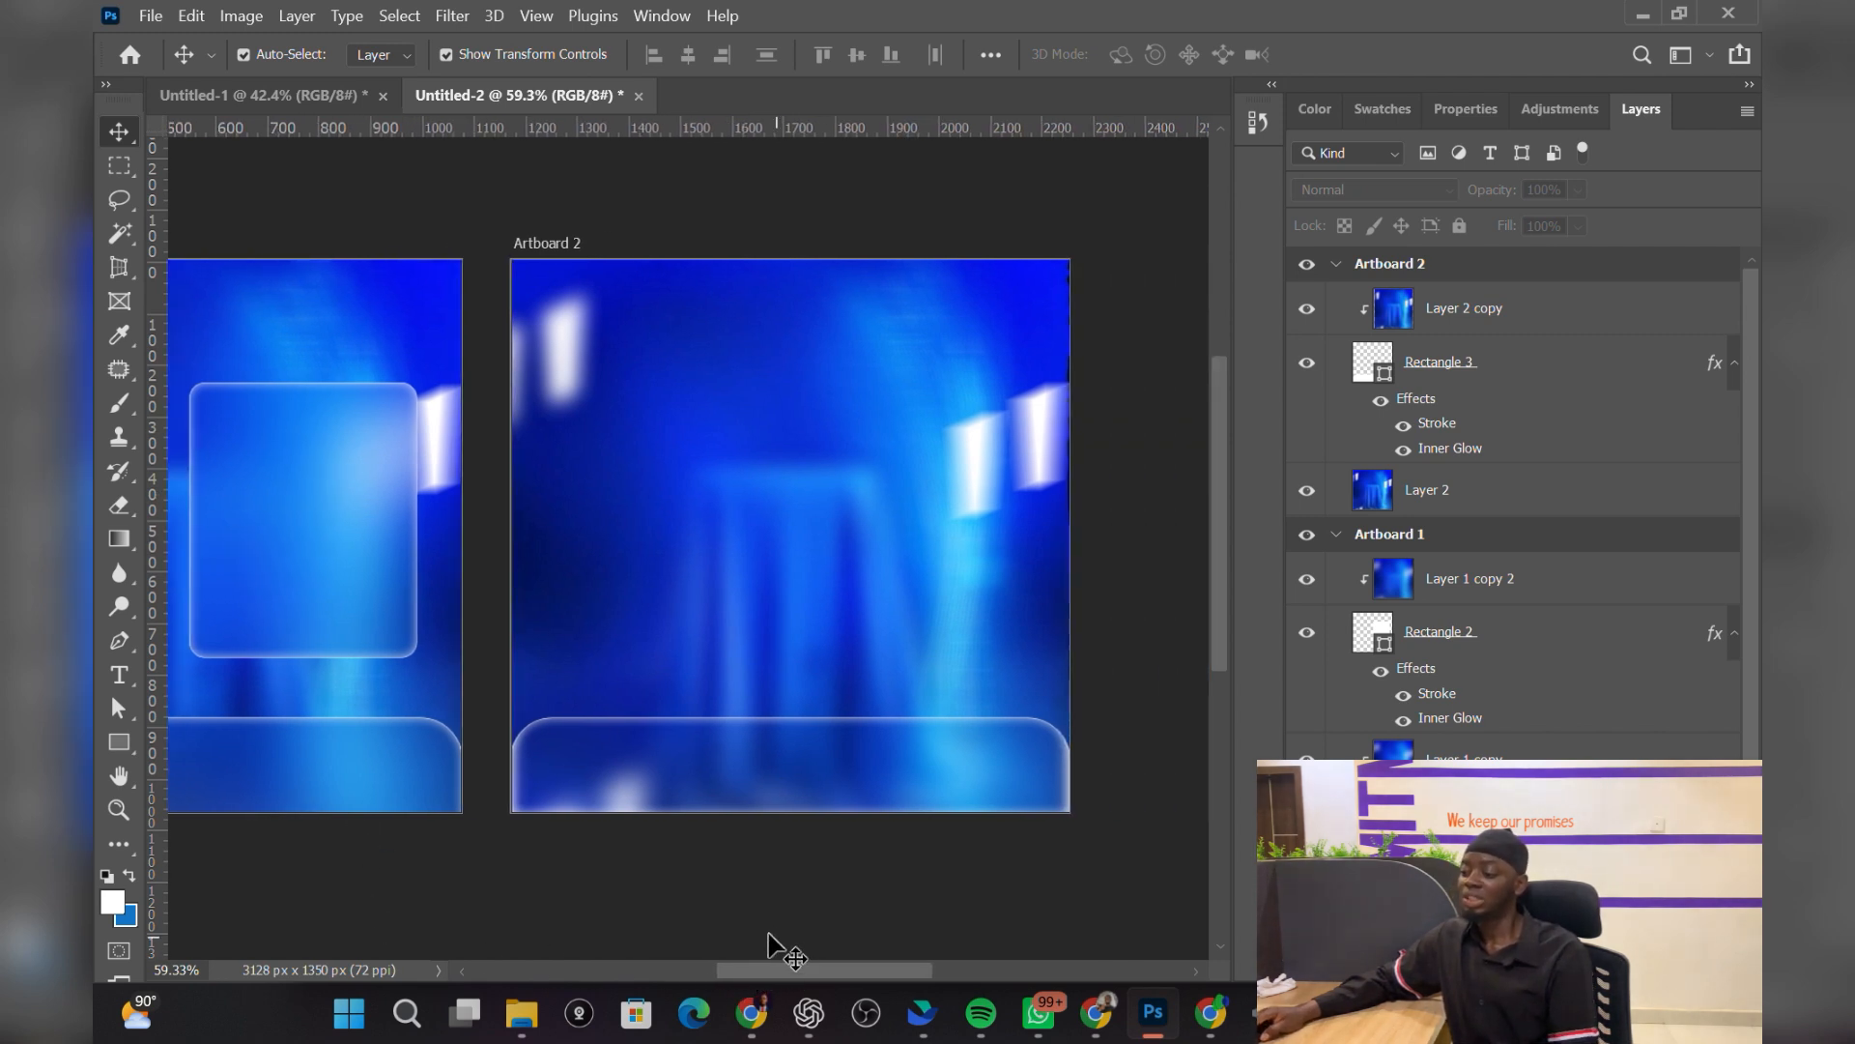
left_click(119, 741)
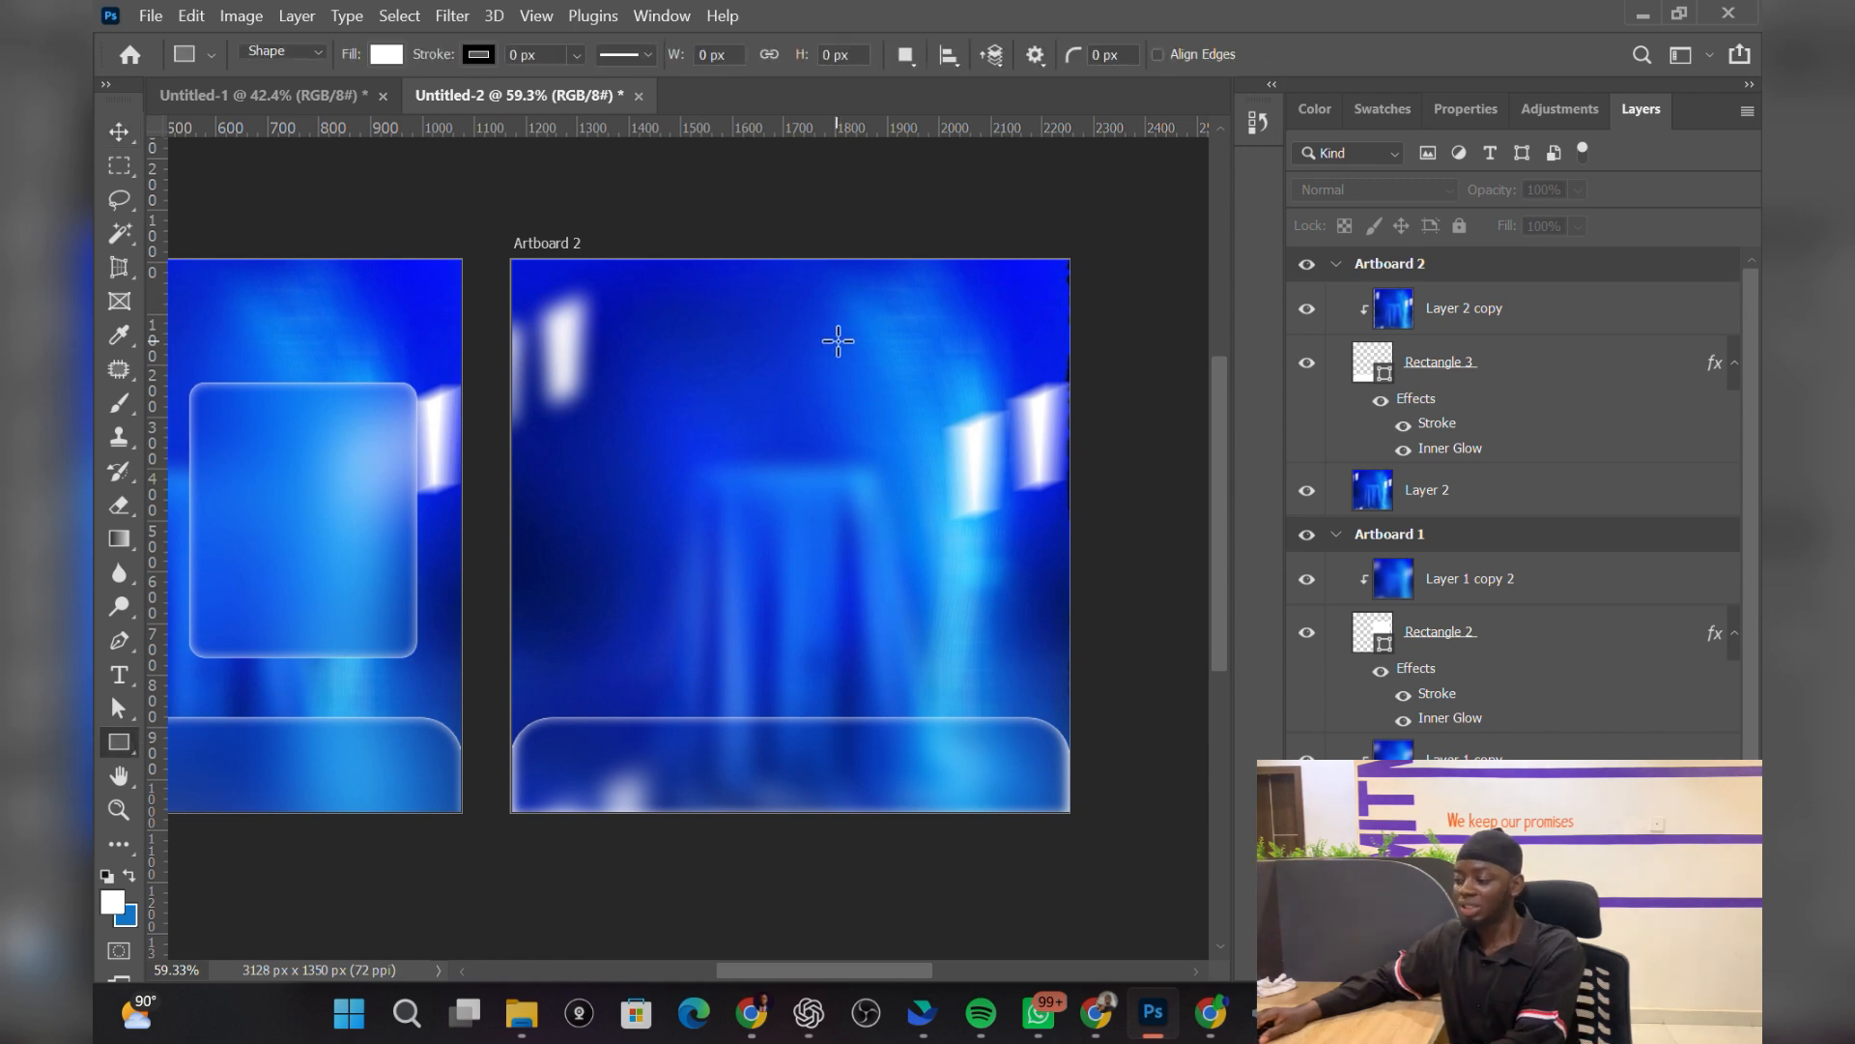
mouse_move(768, 387)
left_mouse_down()
mouse_move(943, 678)
mouse_move(1011, 663)
left_mouse_up()
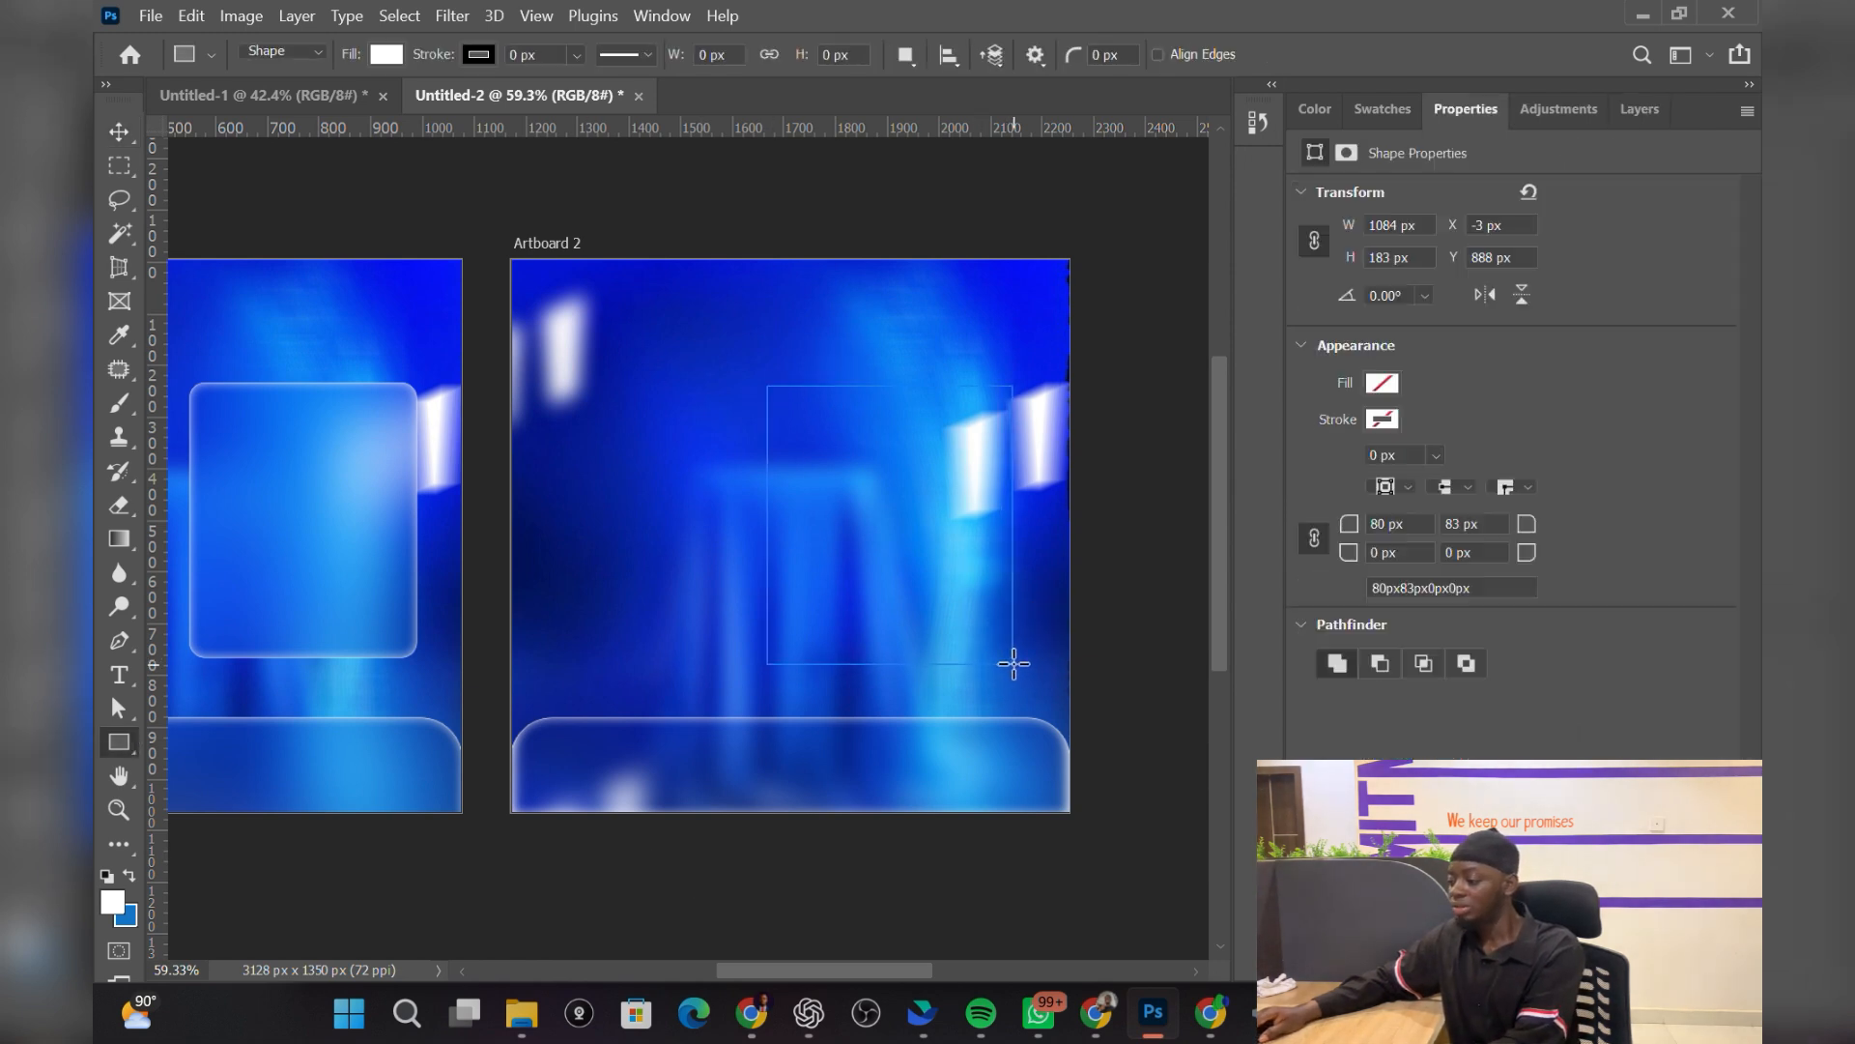
left_click_drag(786, 400, 780, 396)
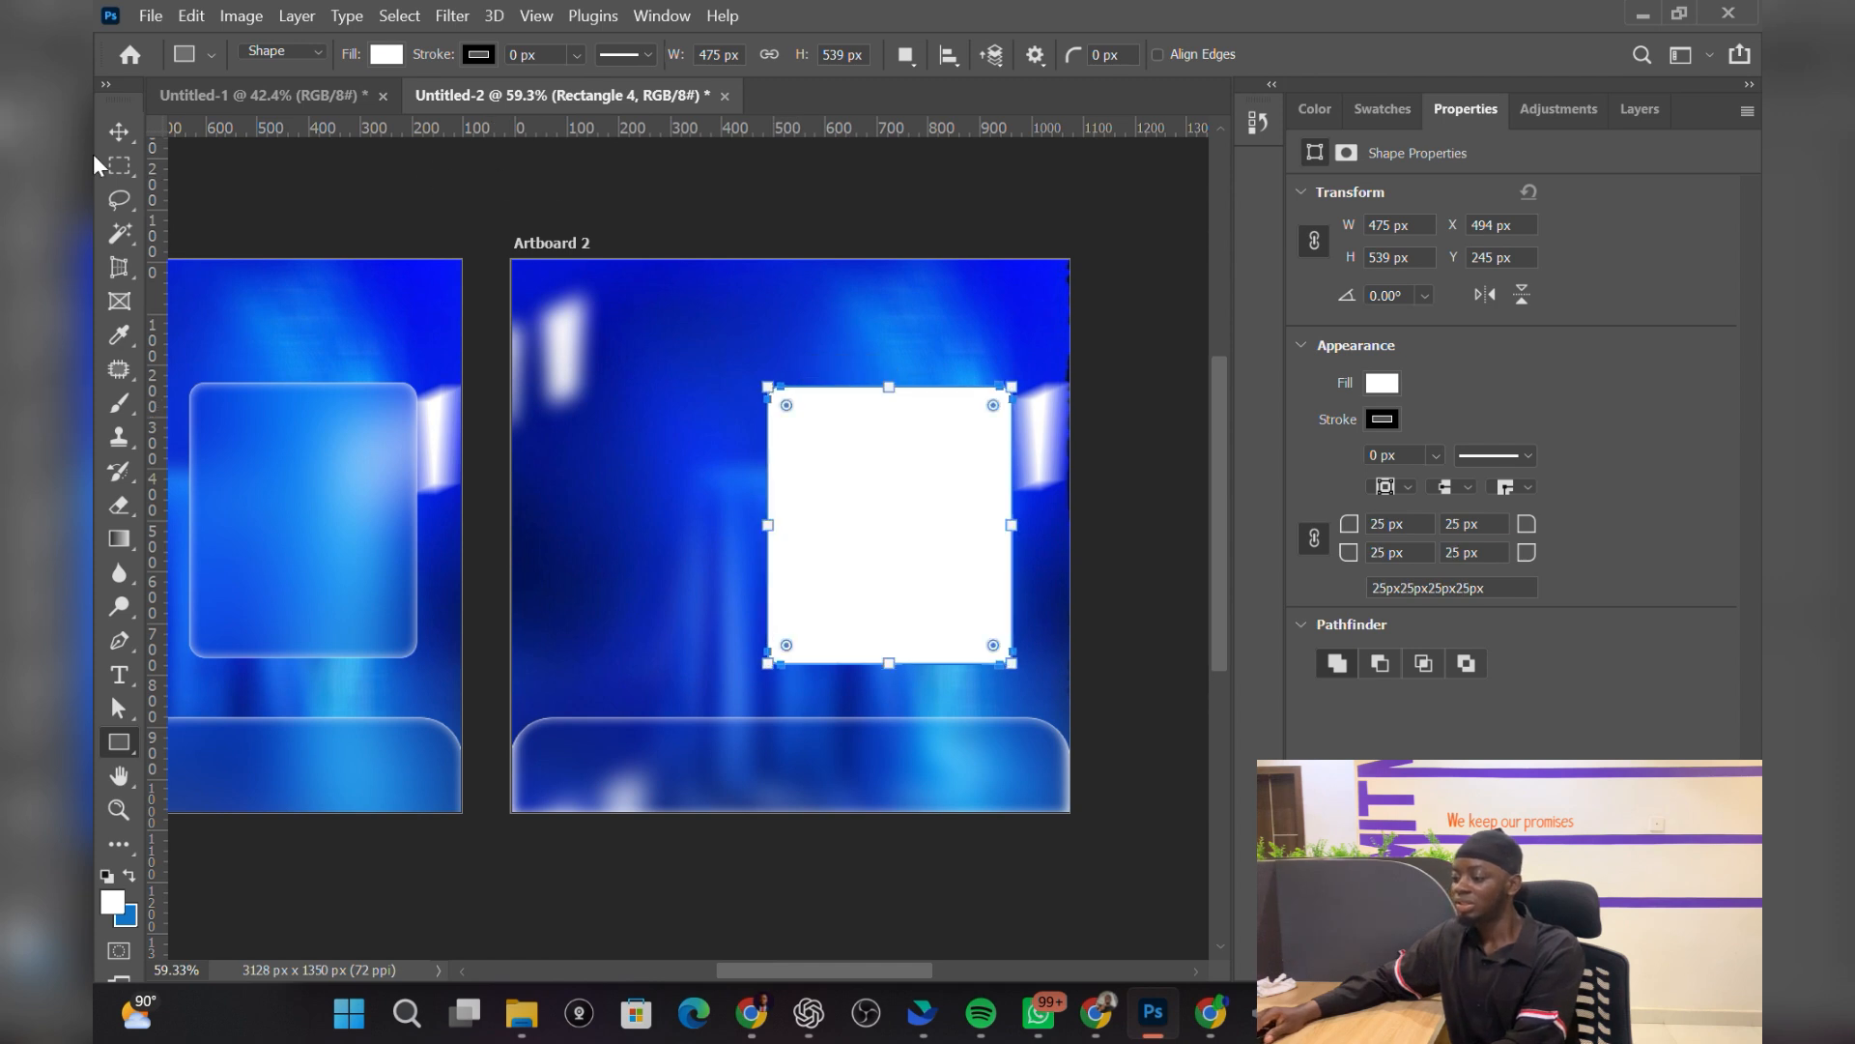
left_click(119, 131)
left_click(701, 773)
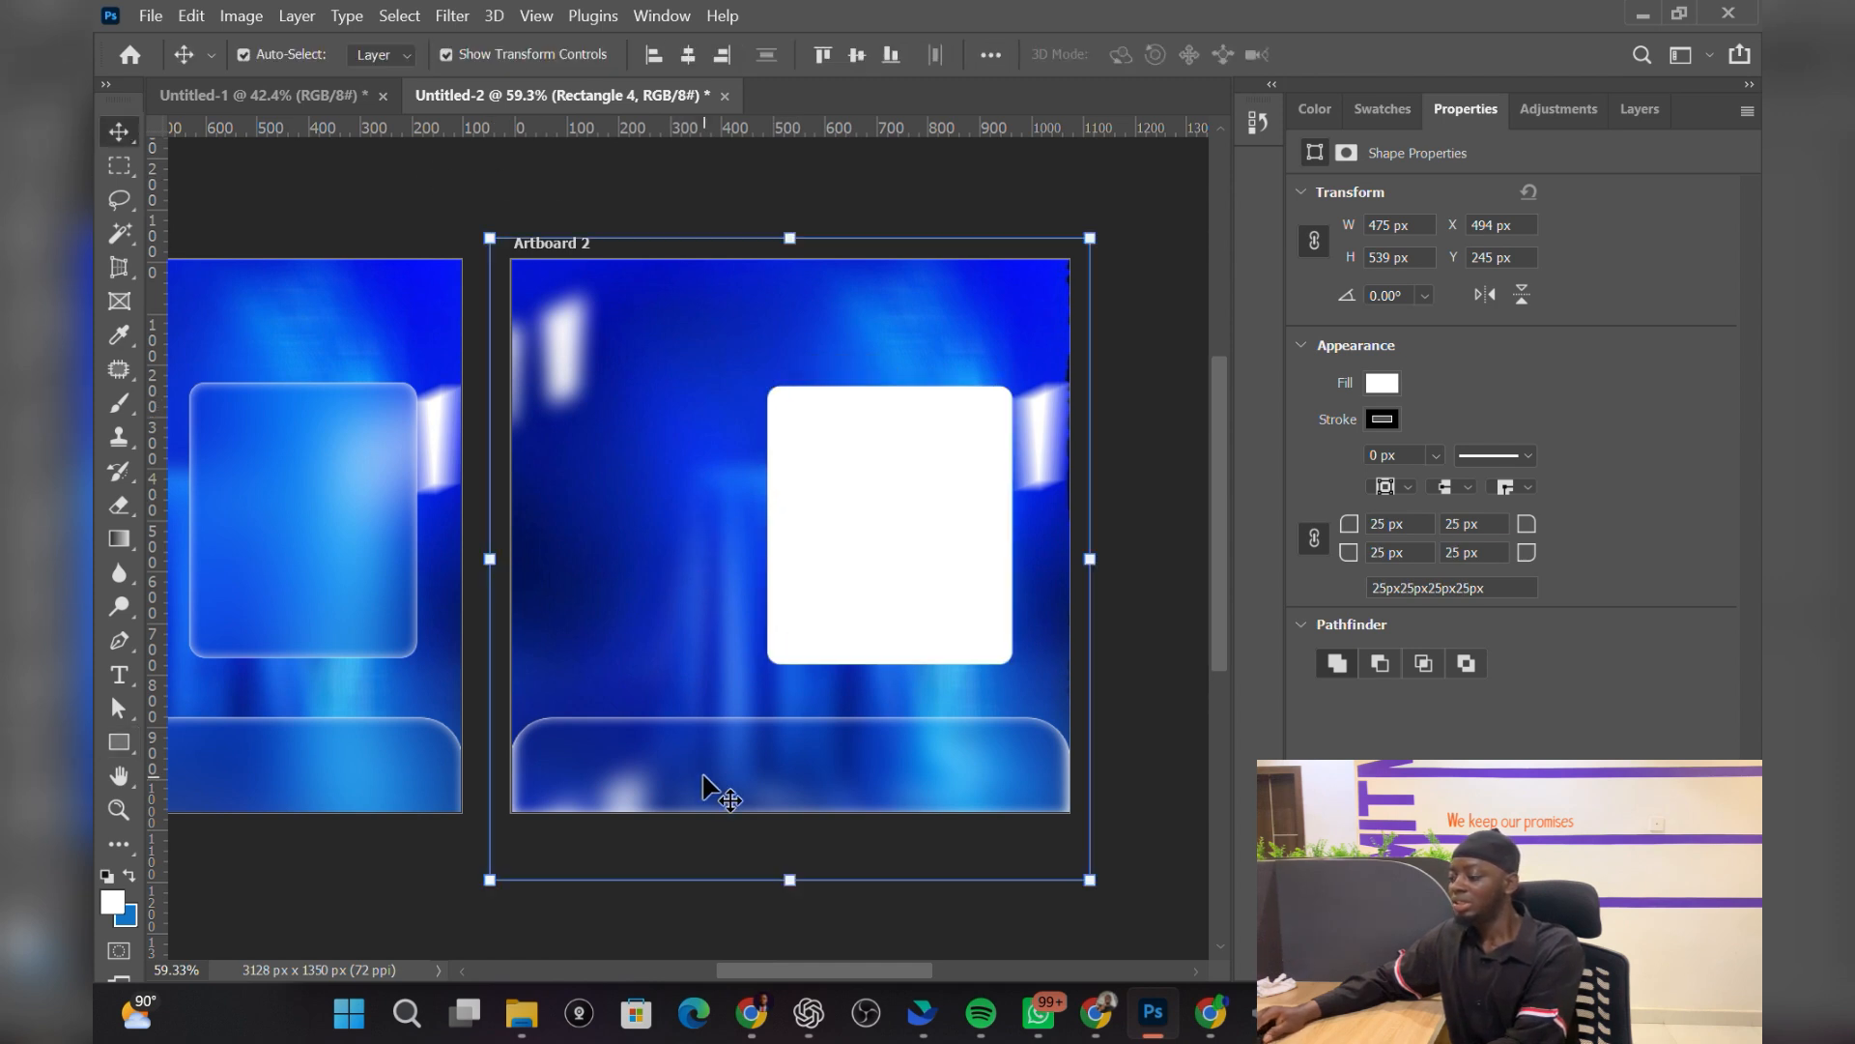
left_click(617, 508)
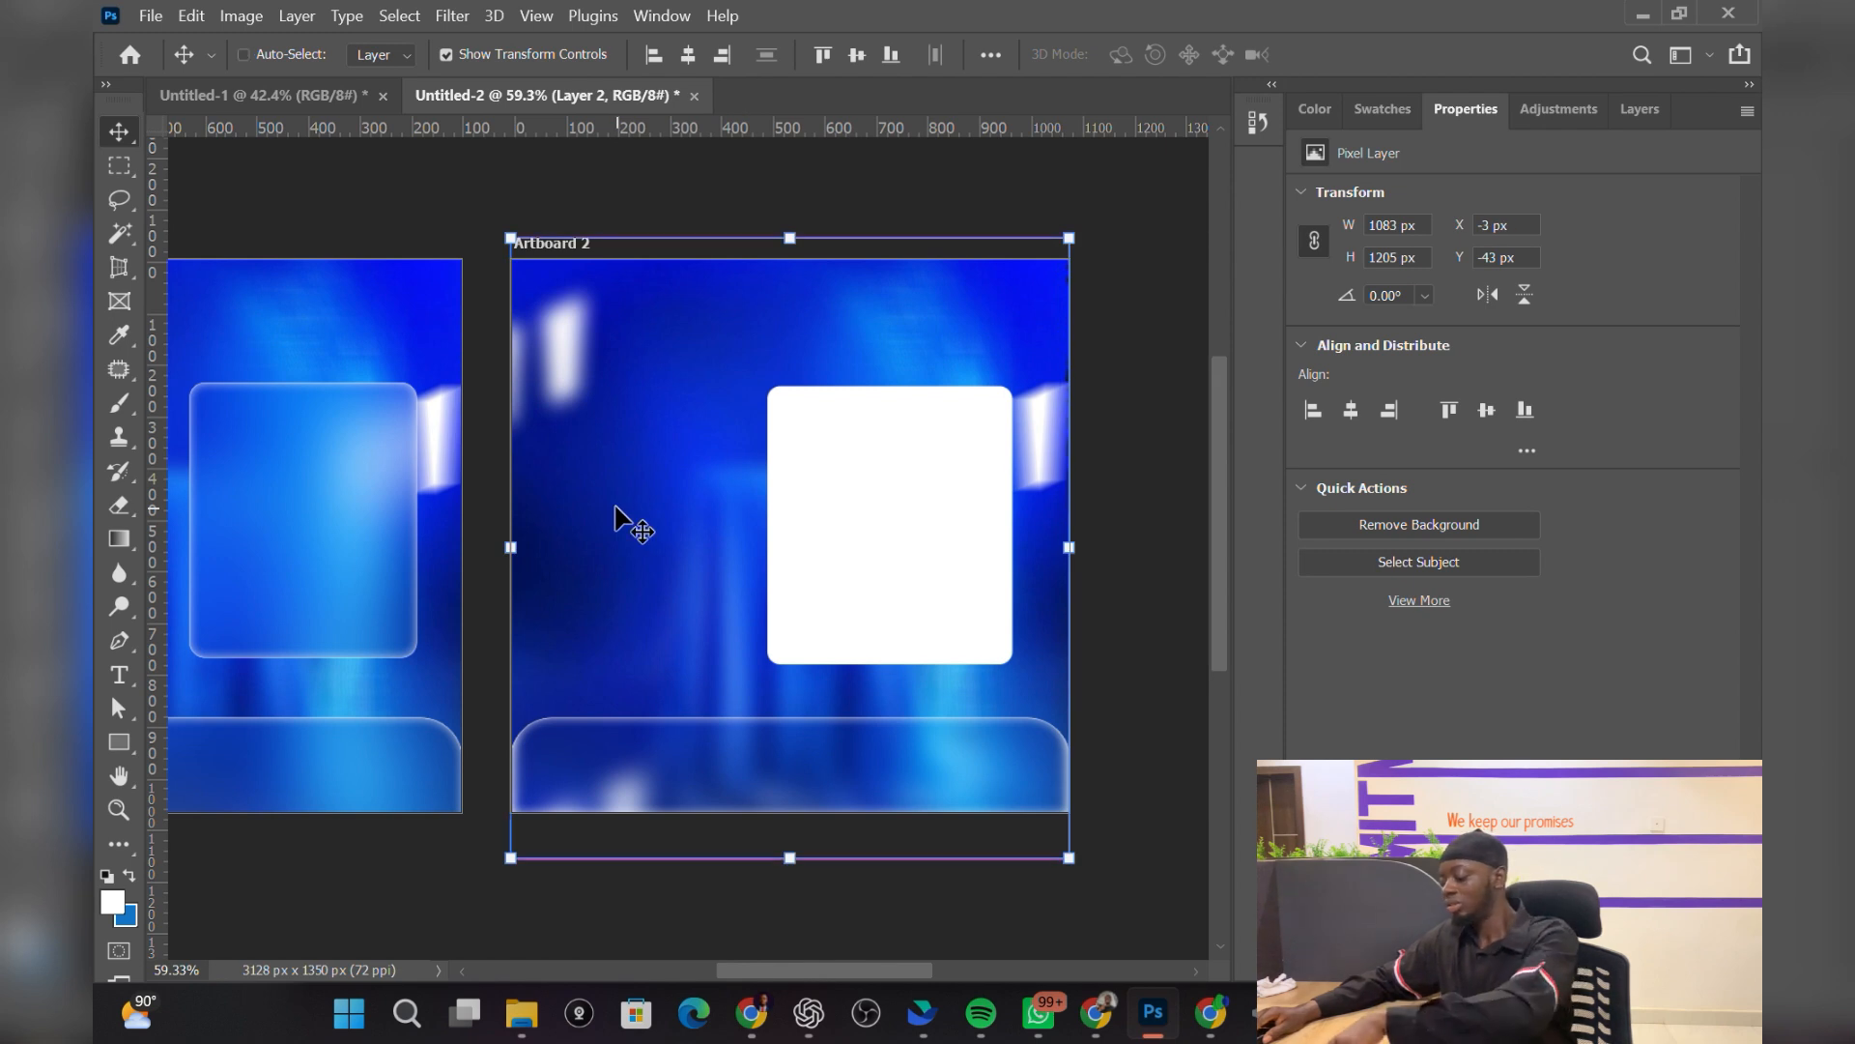
Step: Duplicate Layer 2 as Layer 2 copy 2, move it above Rectangle 4 and clip it there
key("ctrl+j")
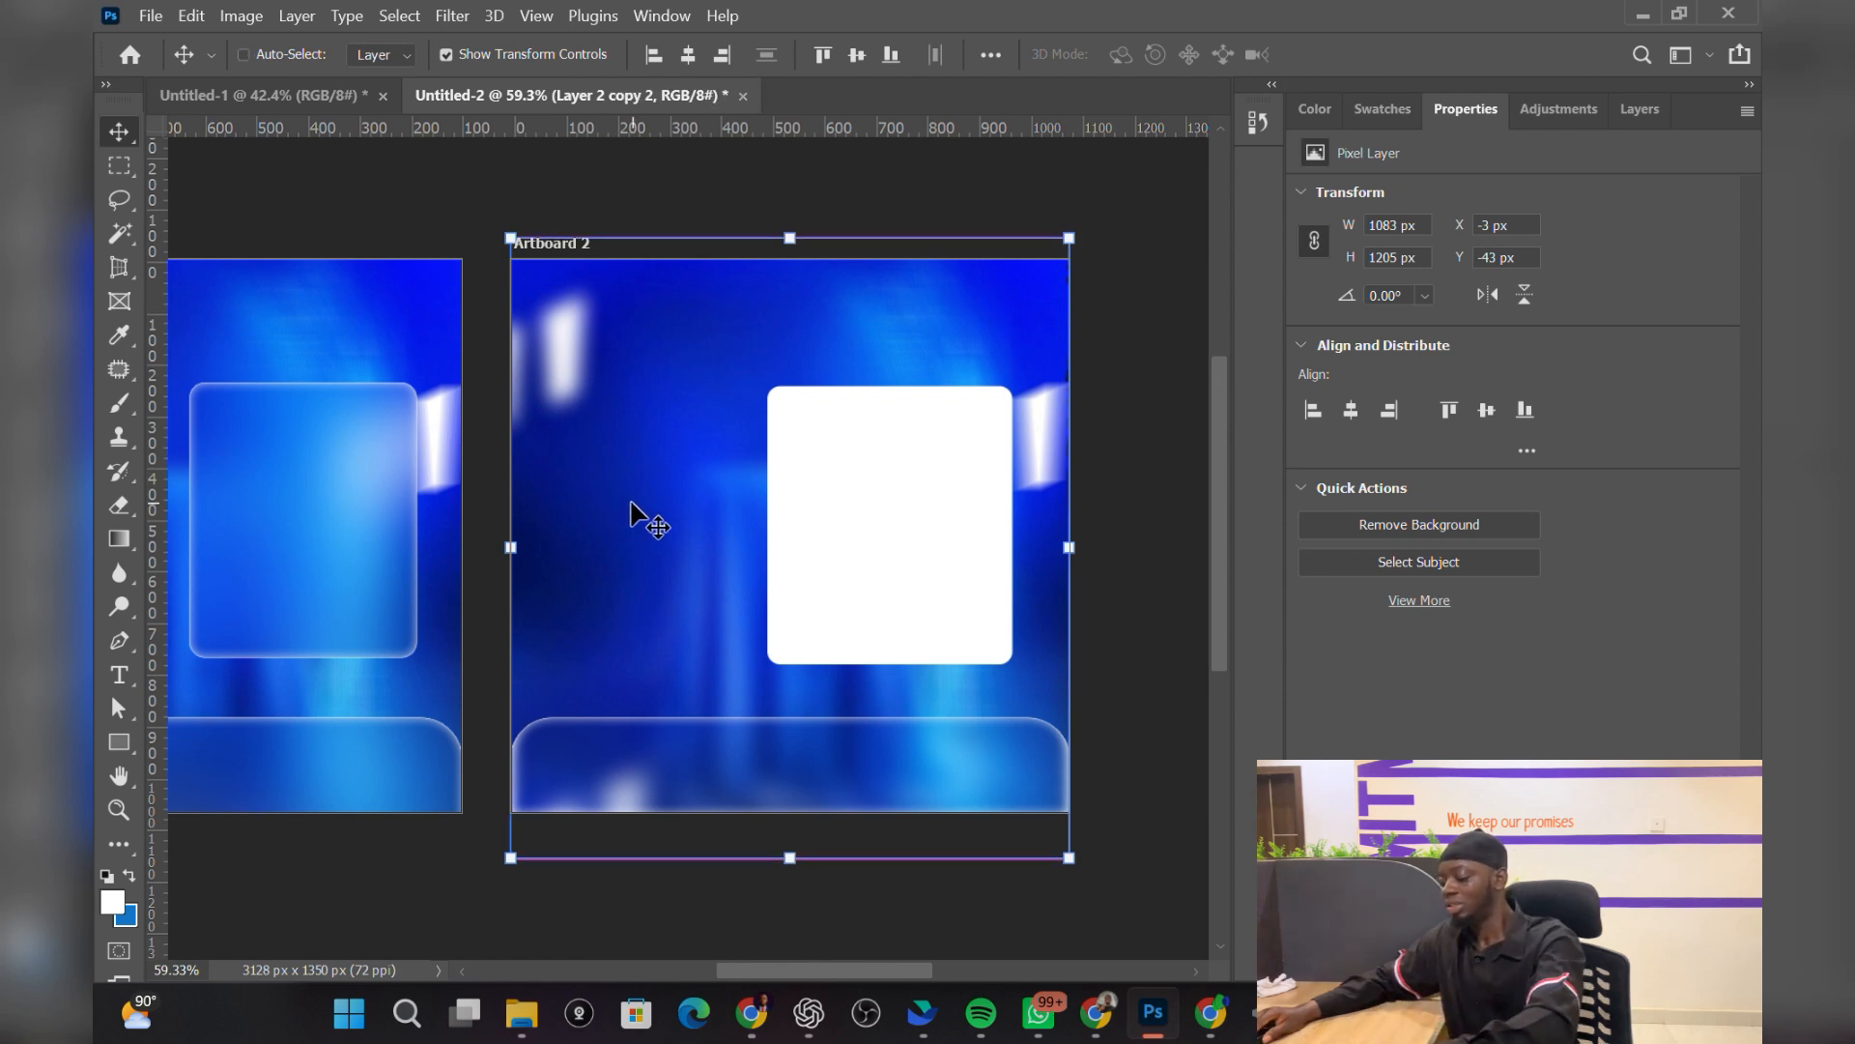
left_click(1640, 108)
left_click_drag(1521, 546, 1501, 302)
right_click(1514, 305)
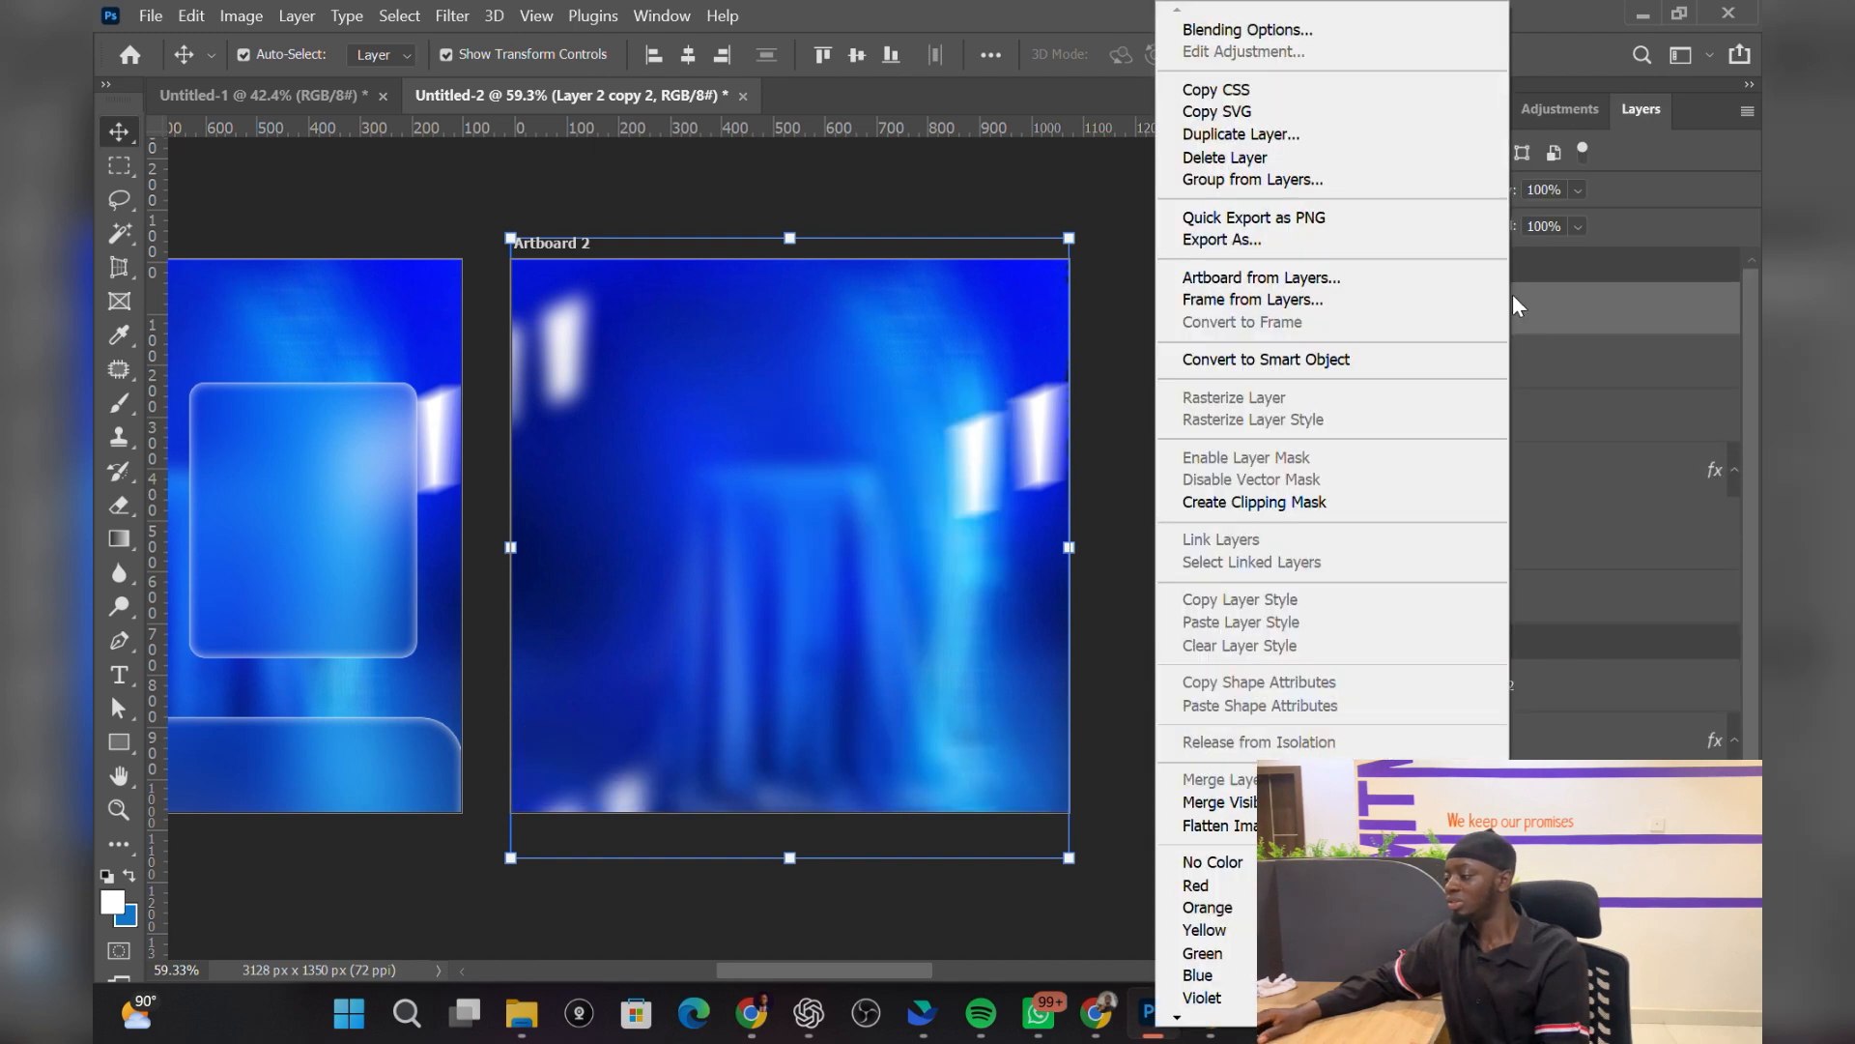
left_click(1316, 503)
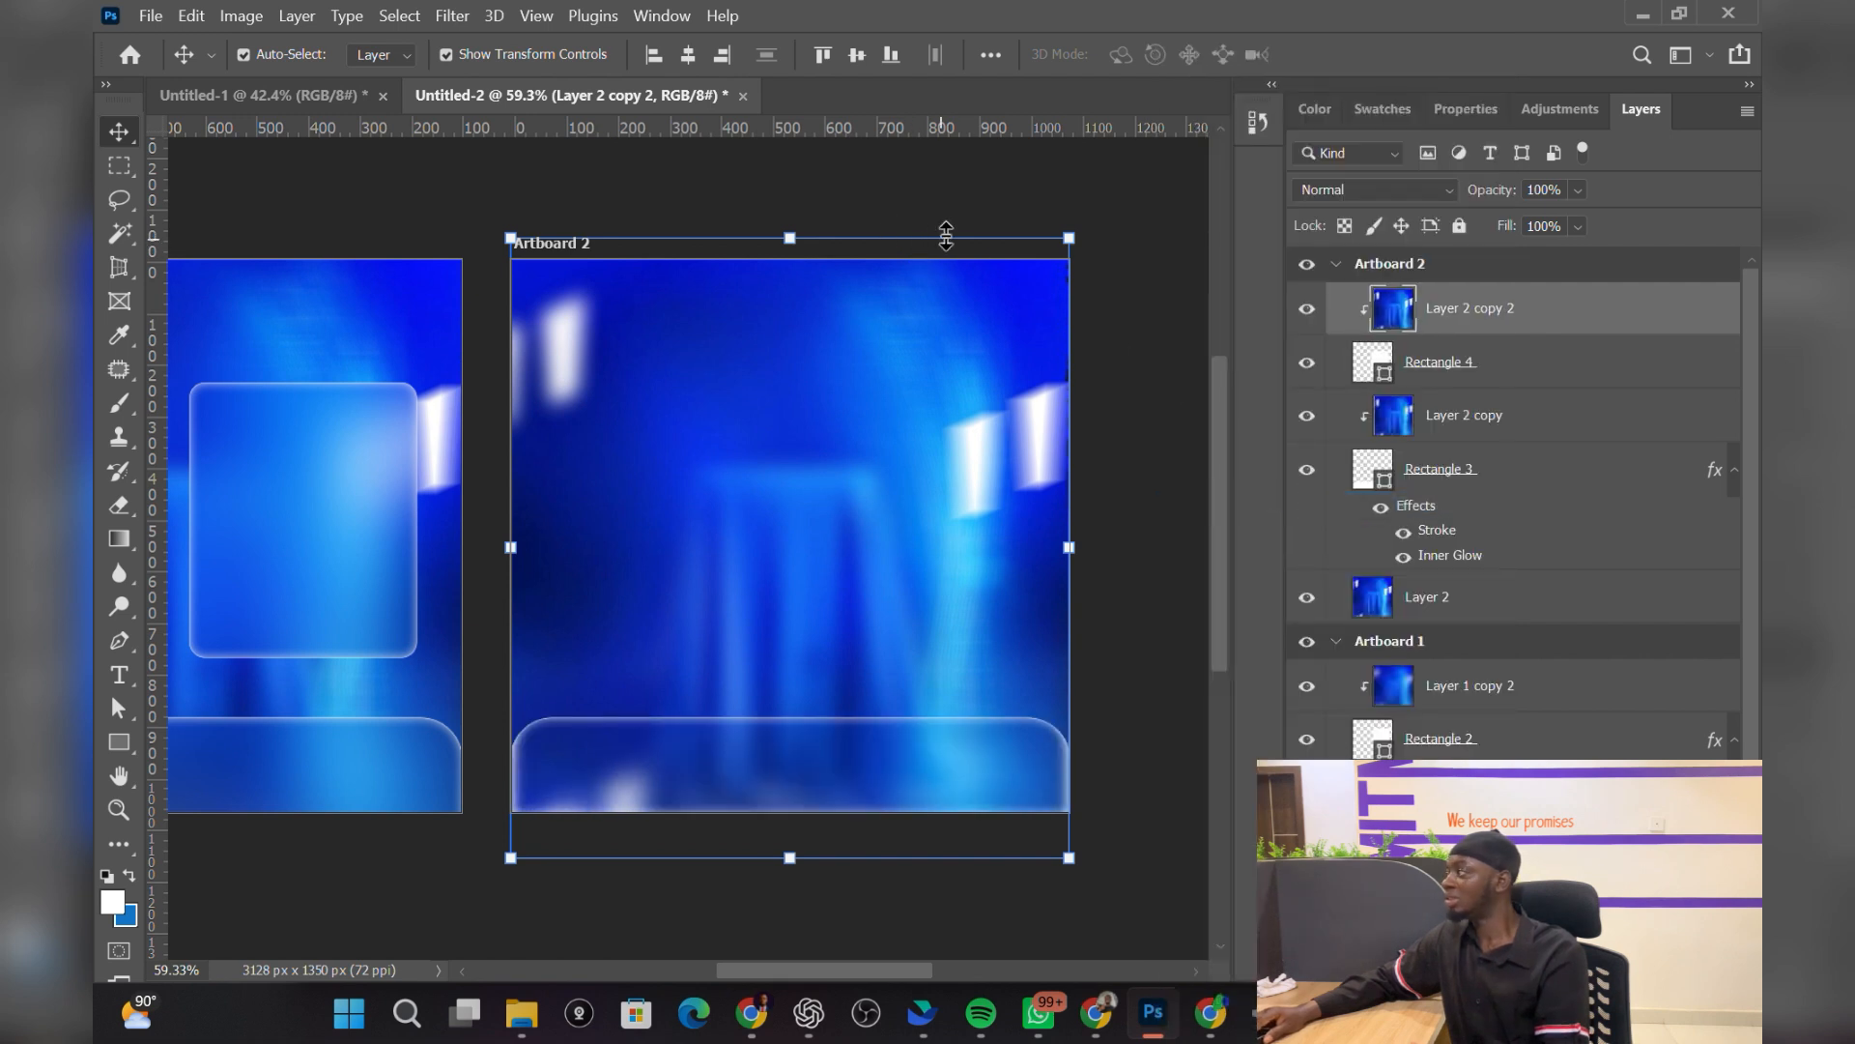
Step: Apply a 15.3 px Gaussian Blur to Layer 2 copy 2
left_click(450, 18)
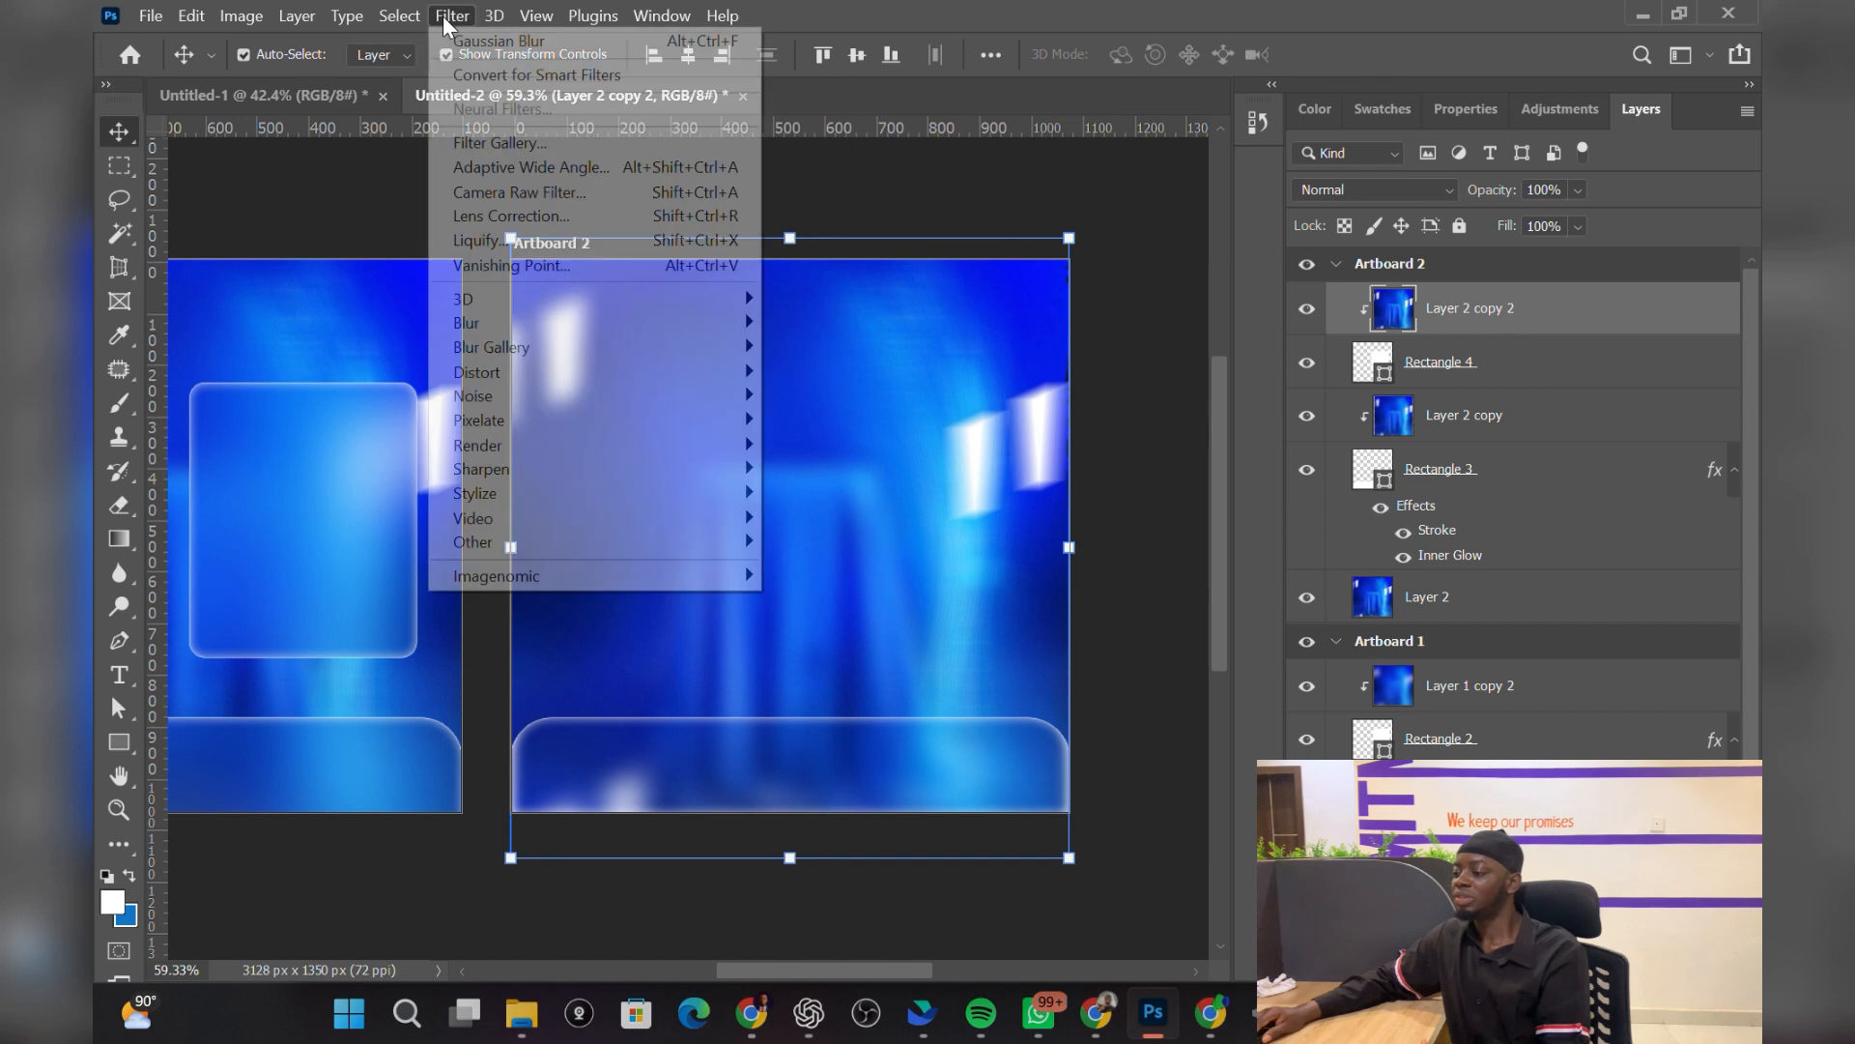
mouse_move(530, 323)
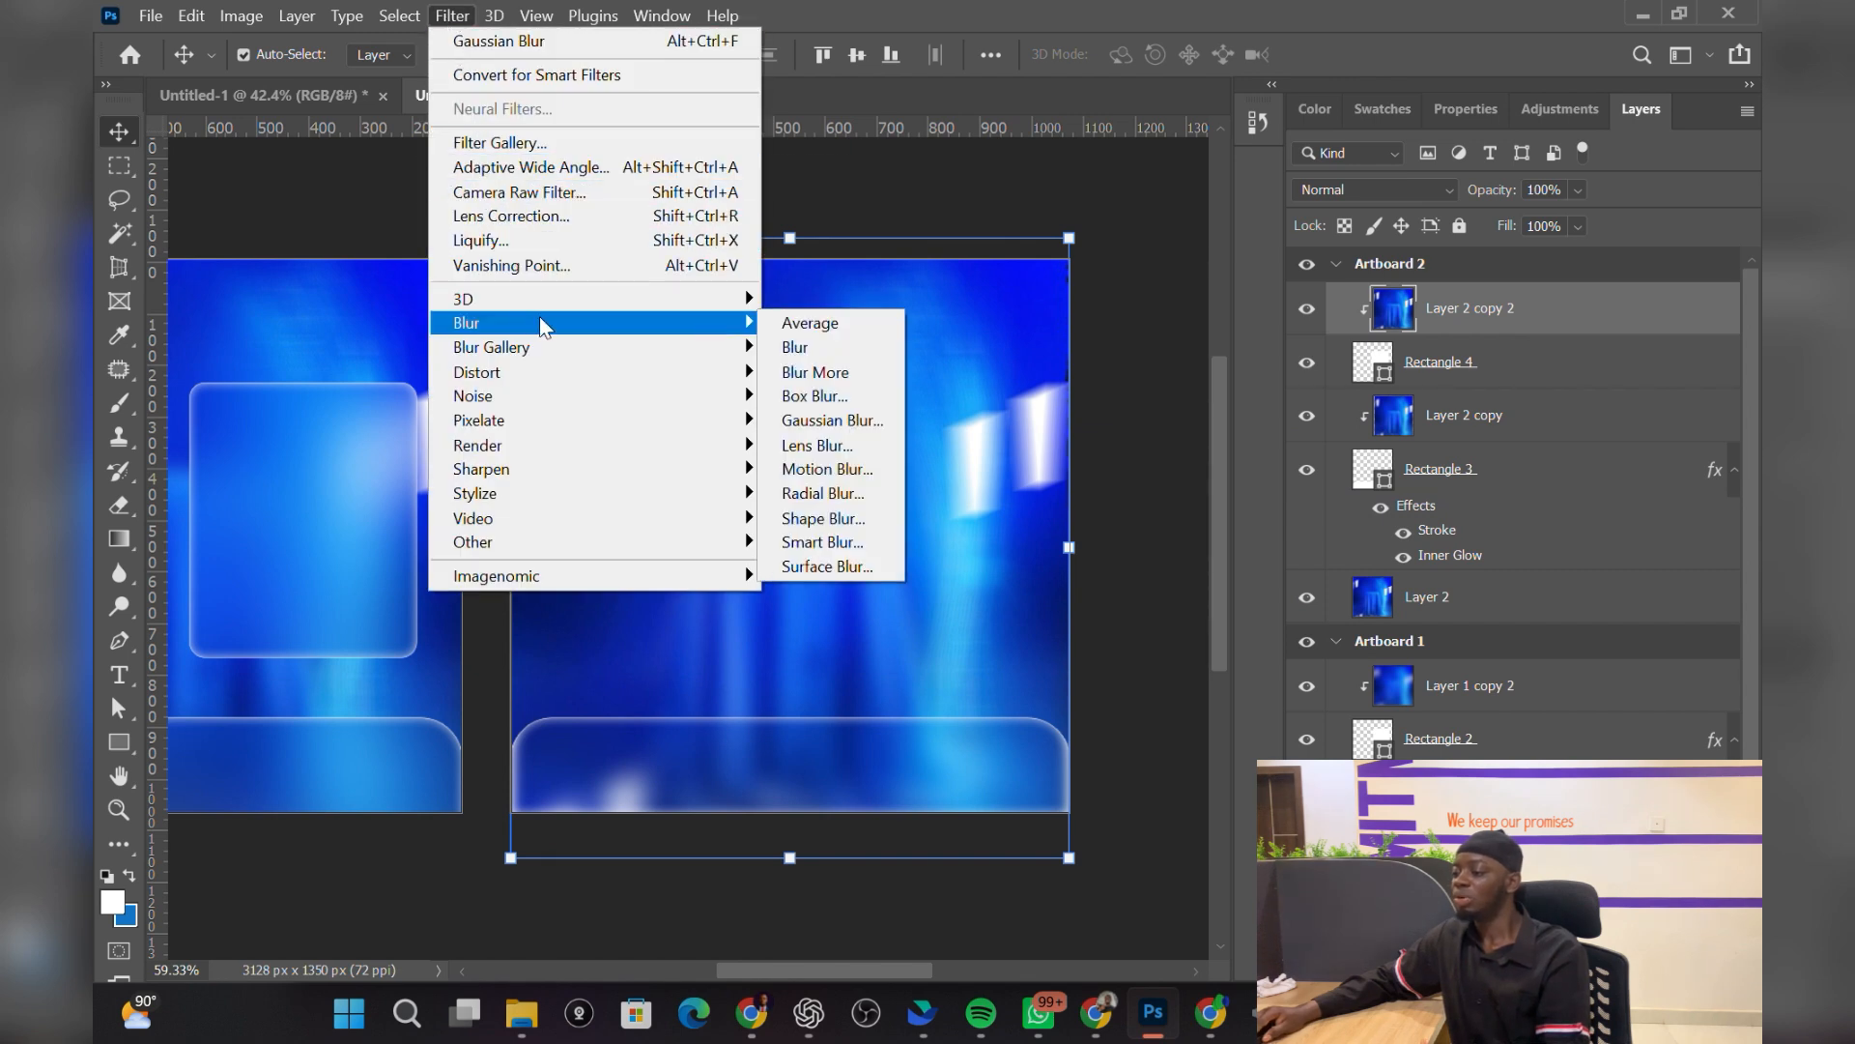
left_click(837, 420)
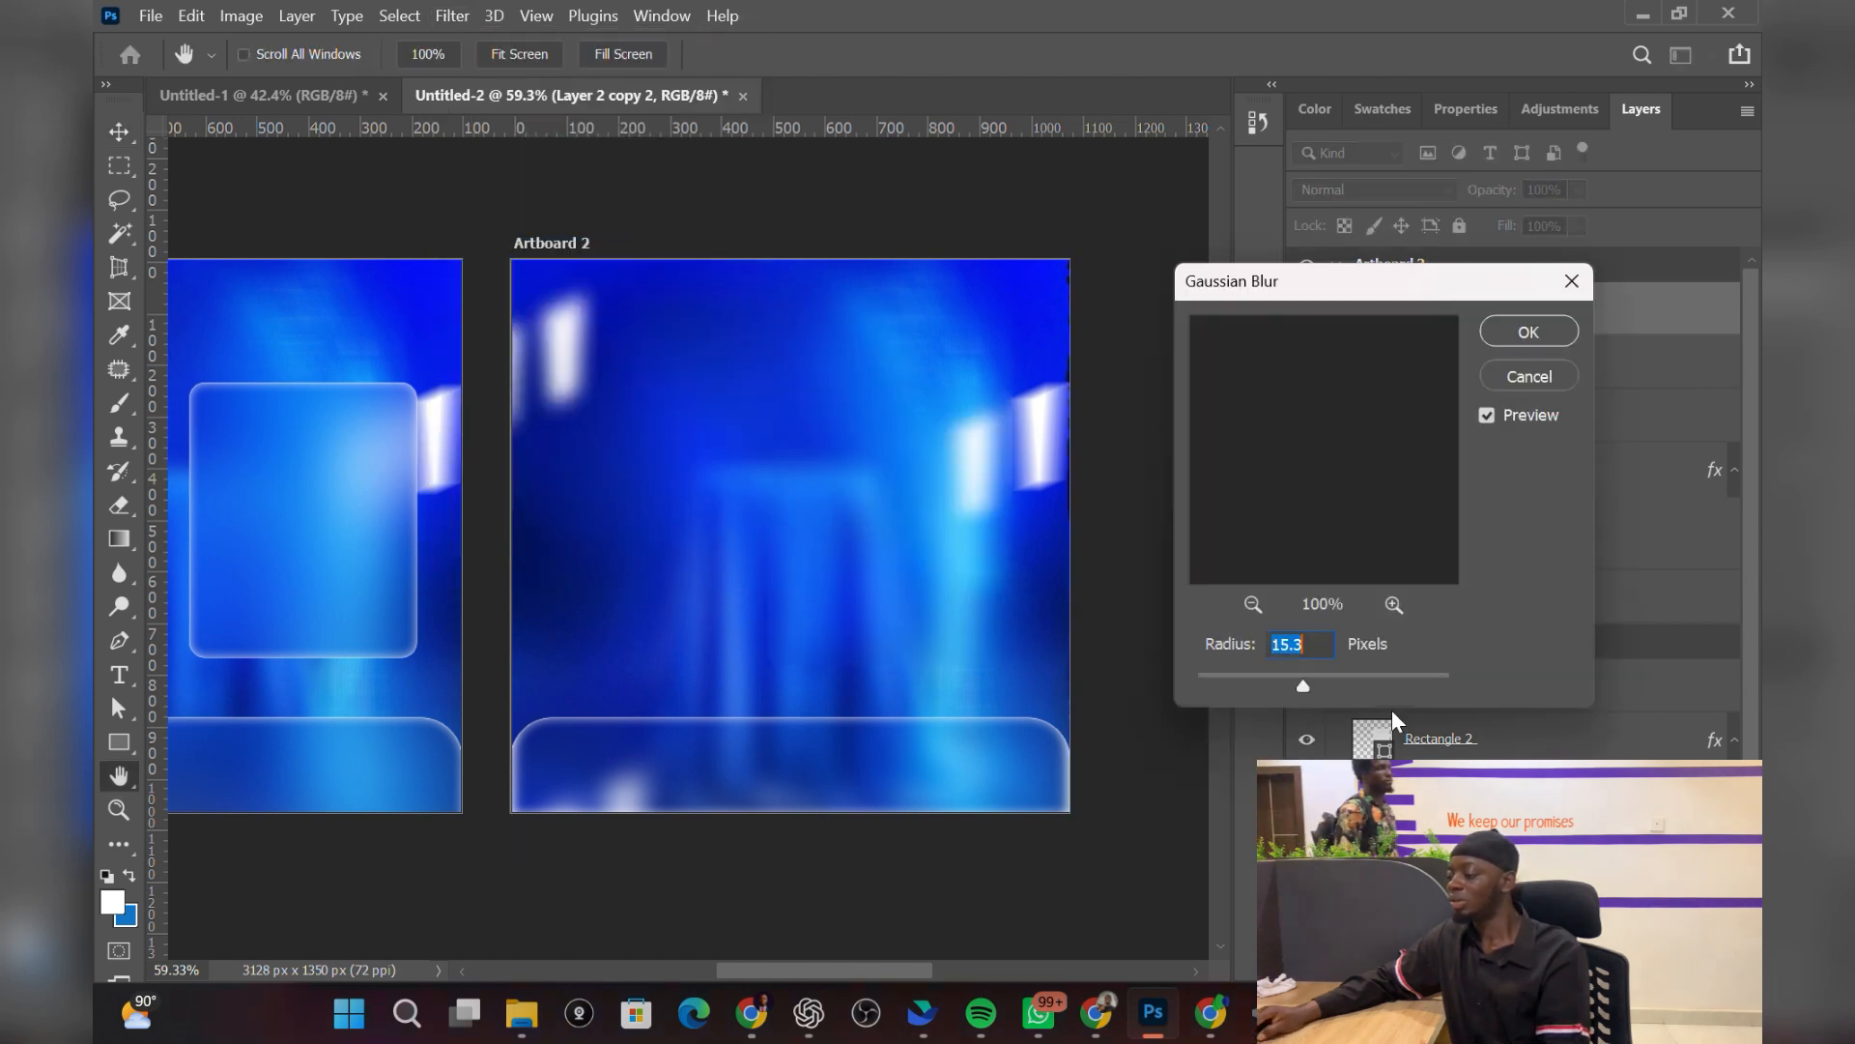
left_click(1521, 332)
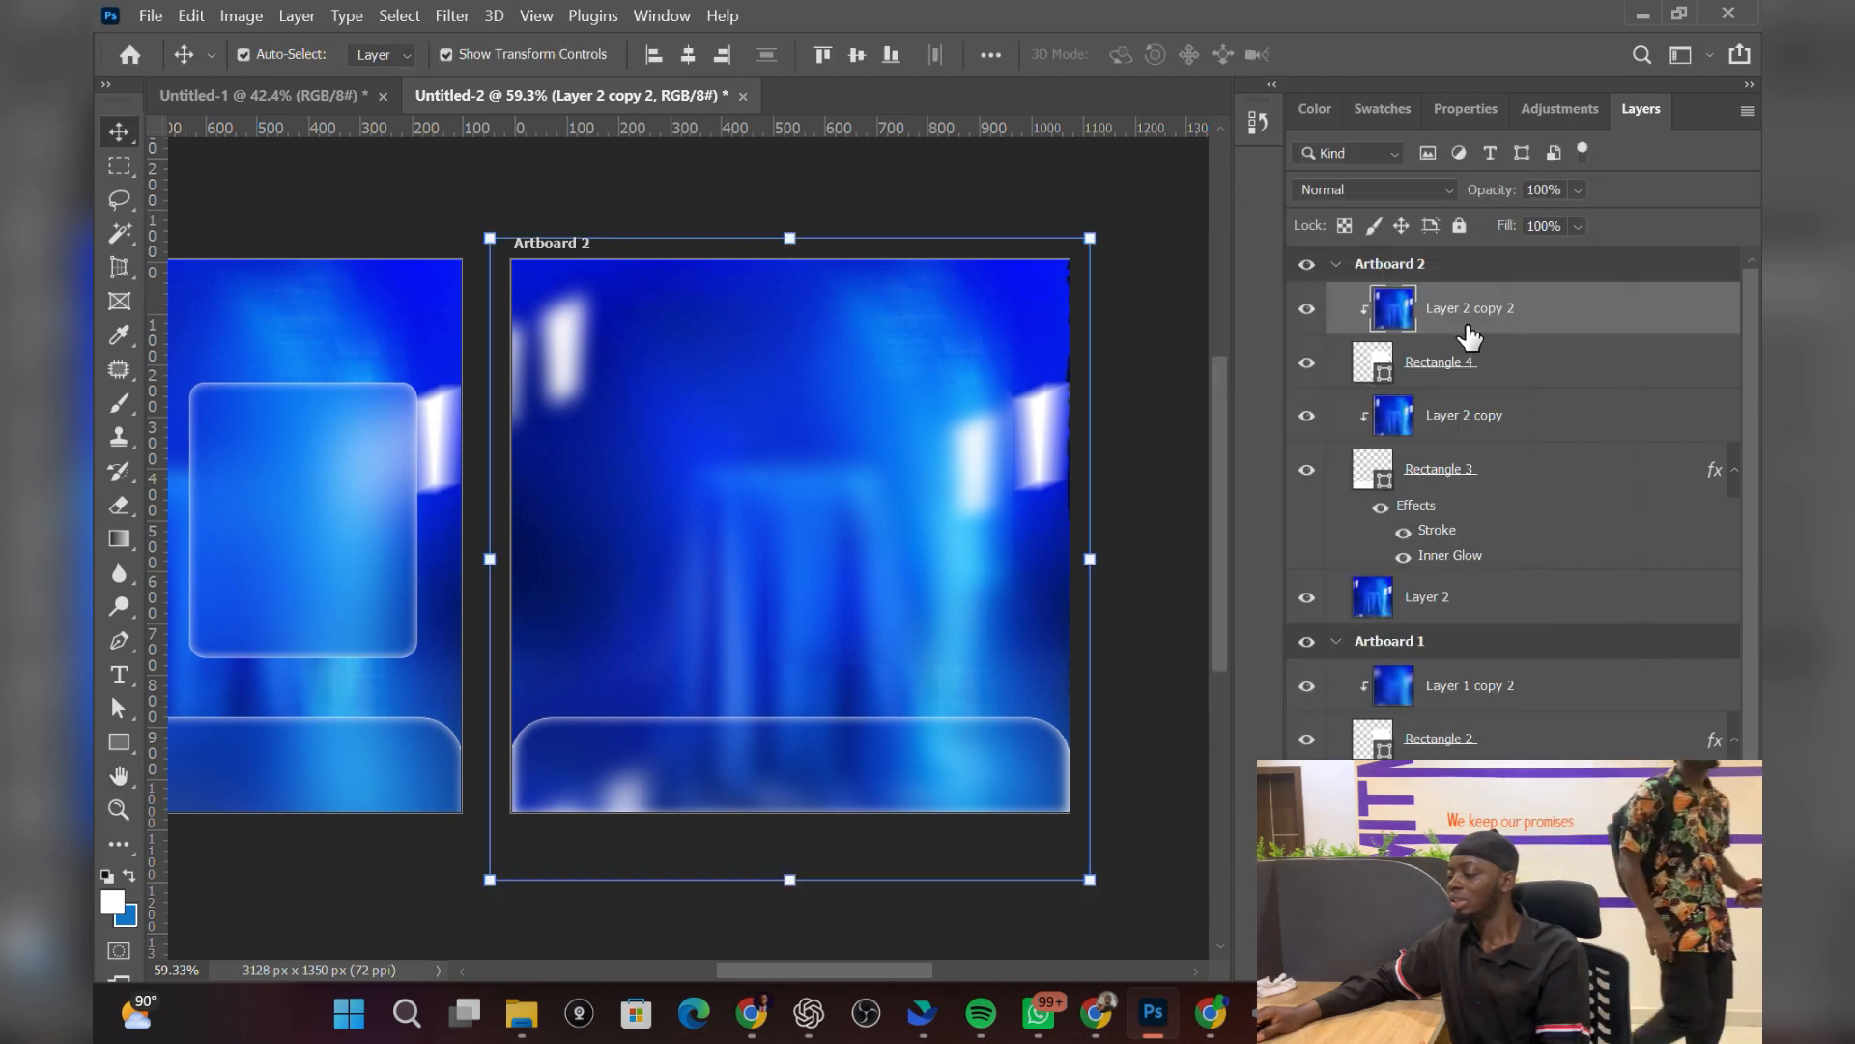
Step: Apply Stroke and Inner Glow layer styles to the Rectangle 4 card, then deselect it
right_click(1515, 363)
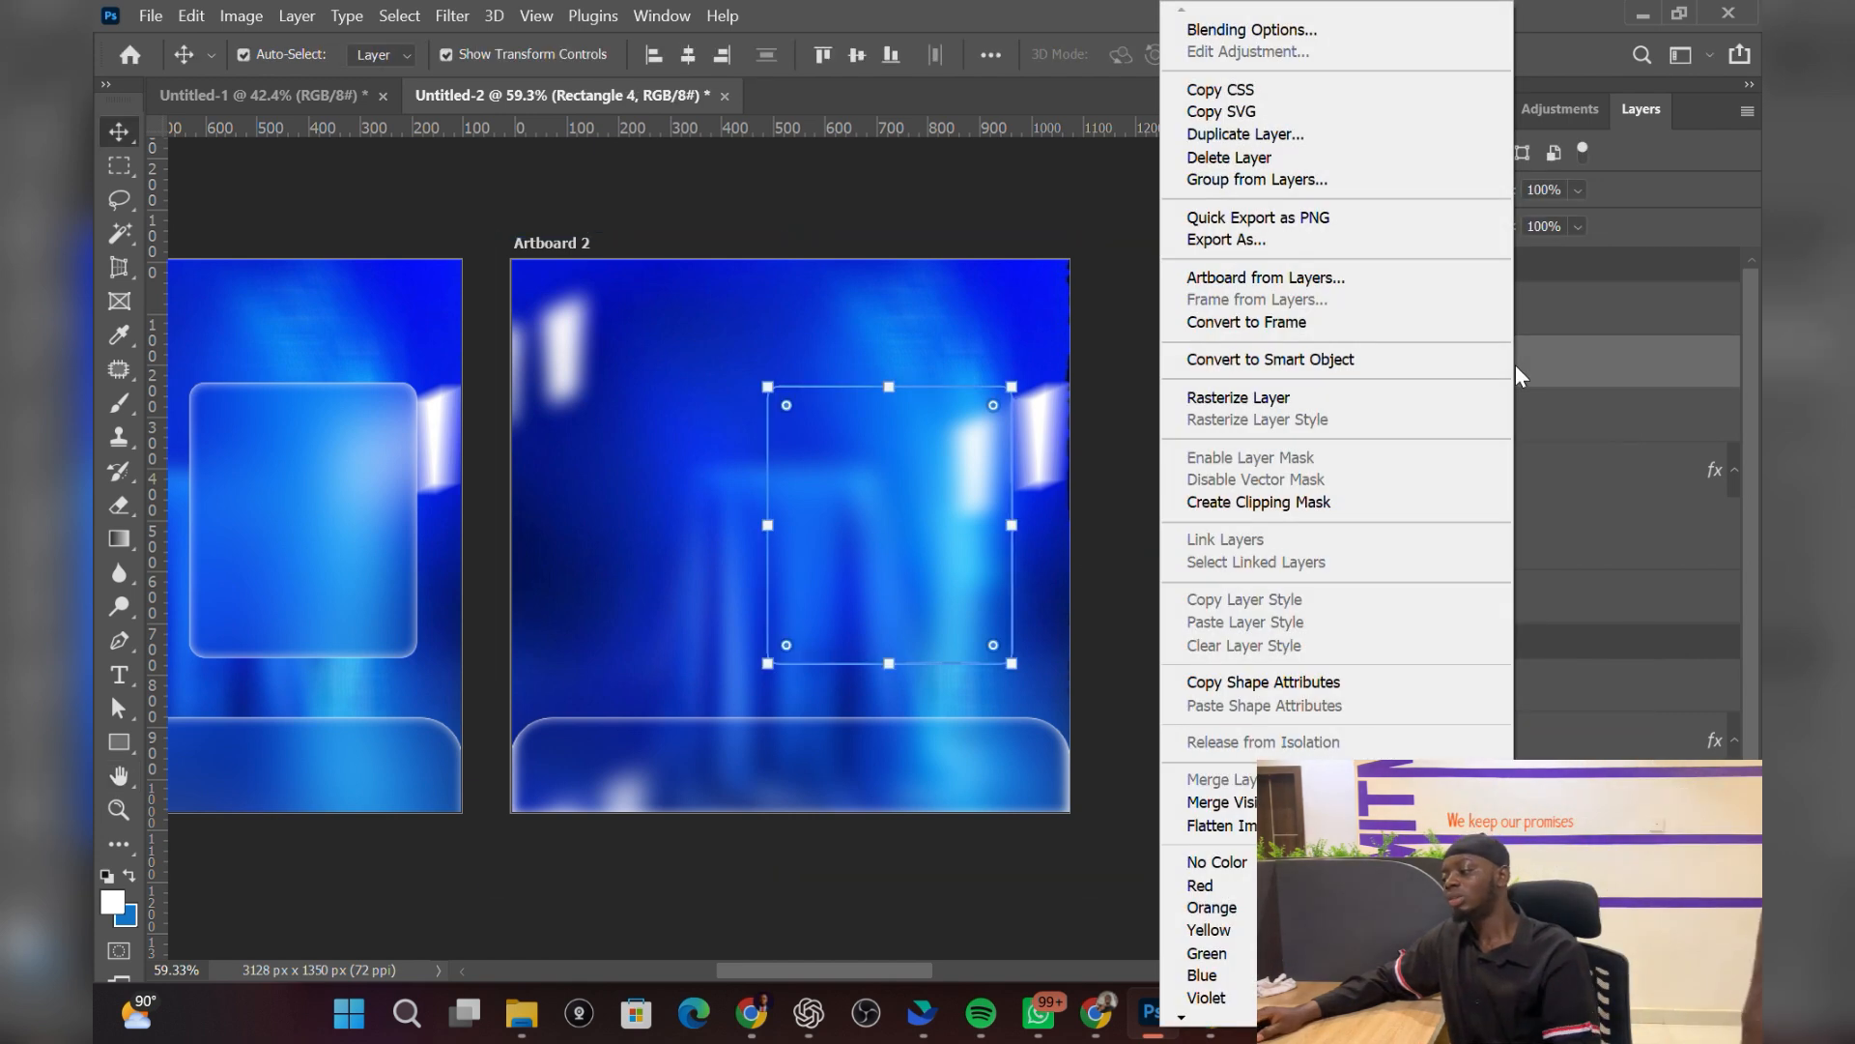
left_click(1249, 29)
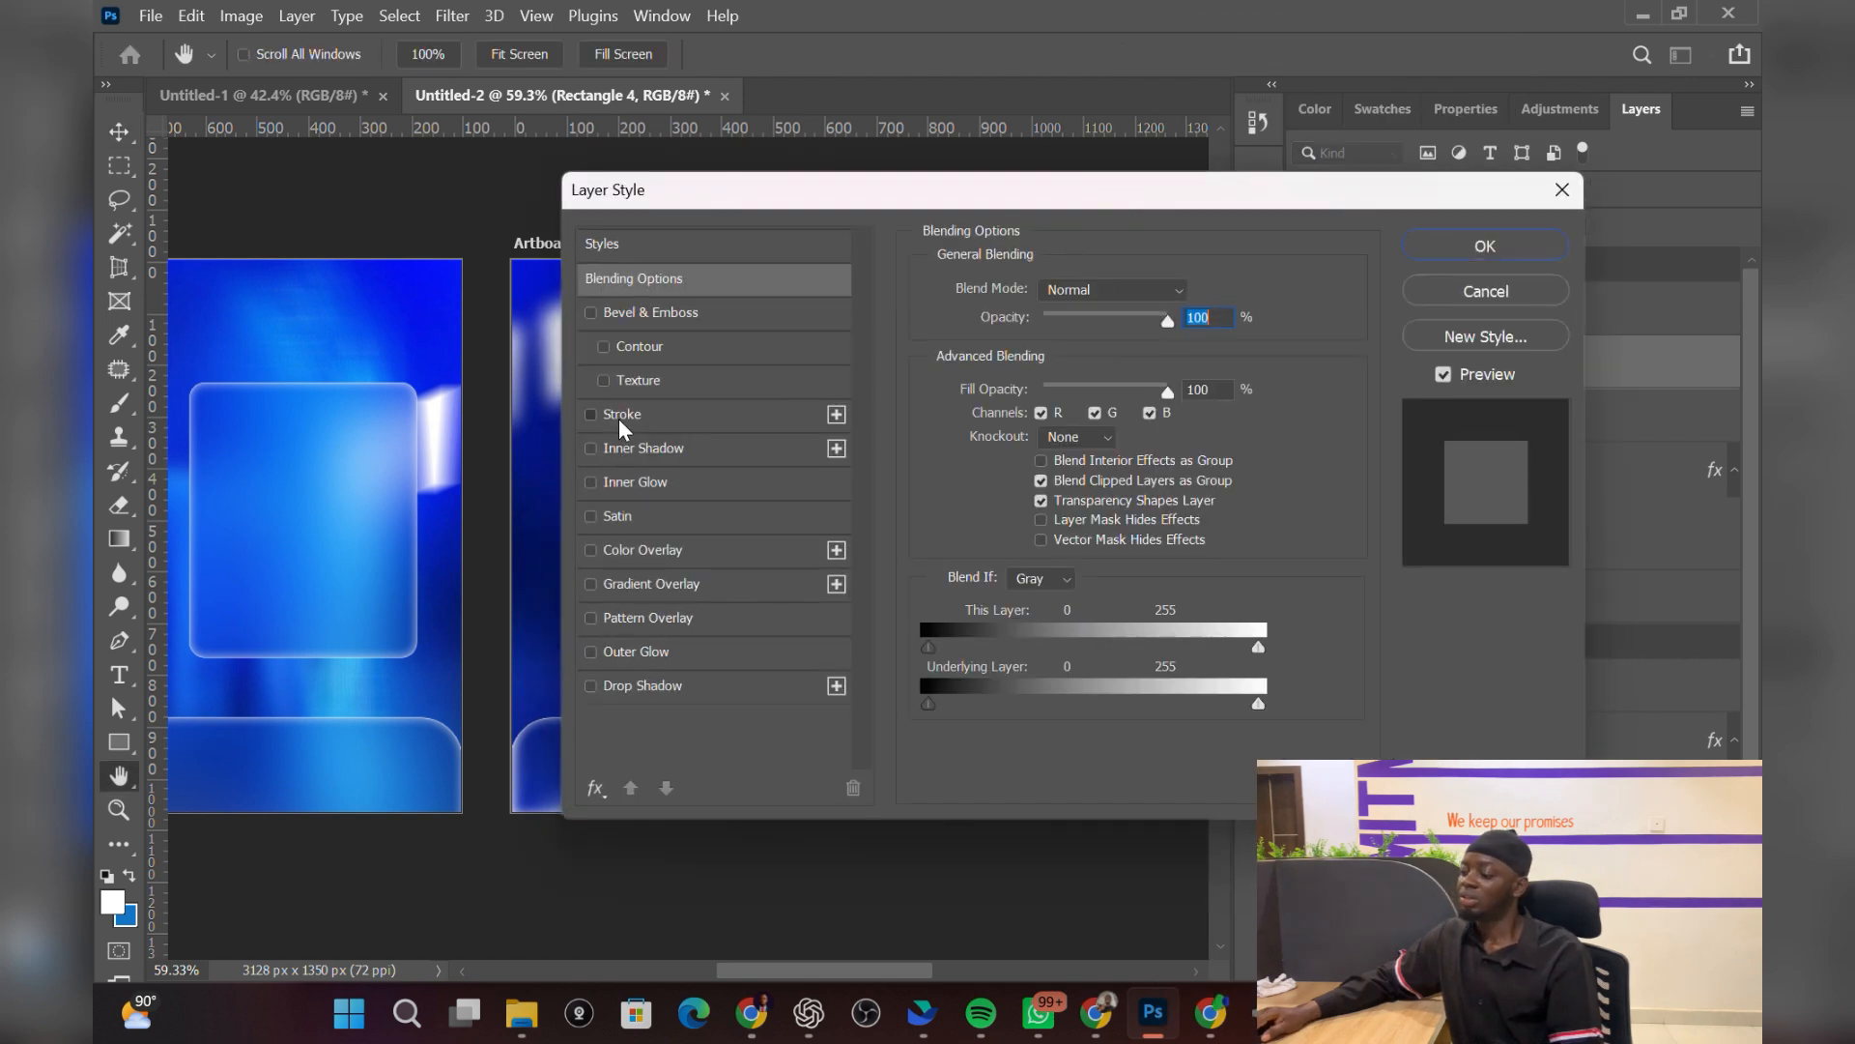
left_click(619, 416)
left_click(646, 495)
left_click_drag(1089, 203, 961, 174)
left_click(1411, 237)
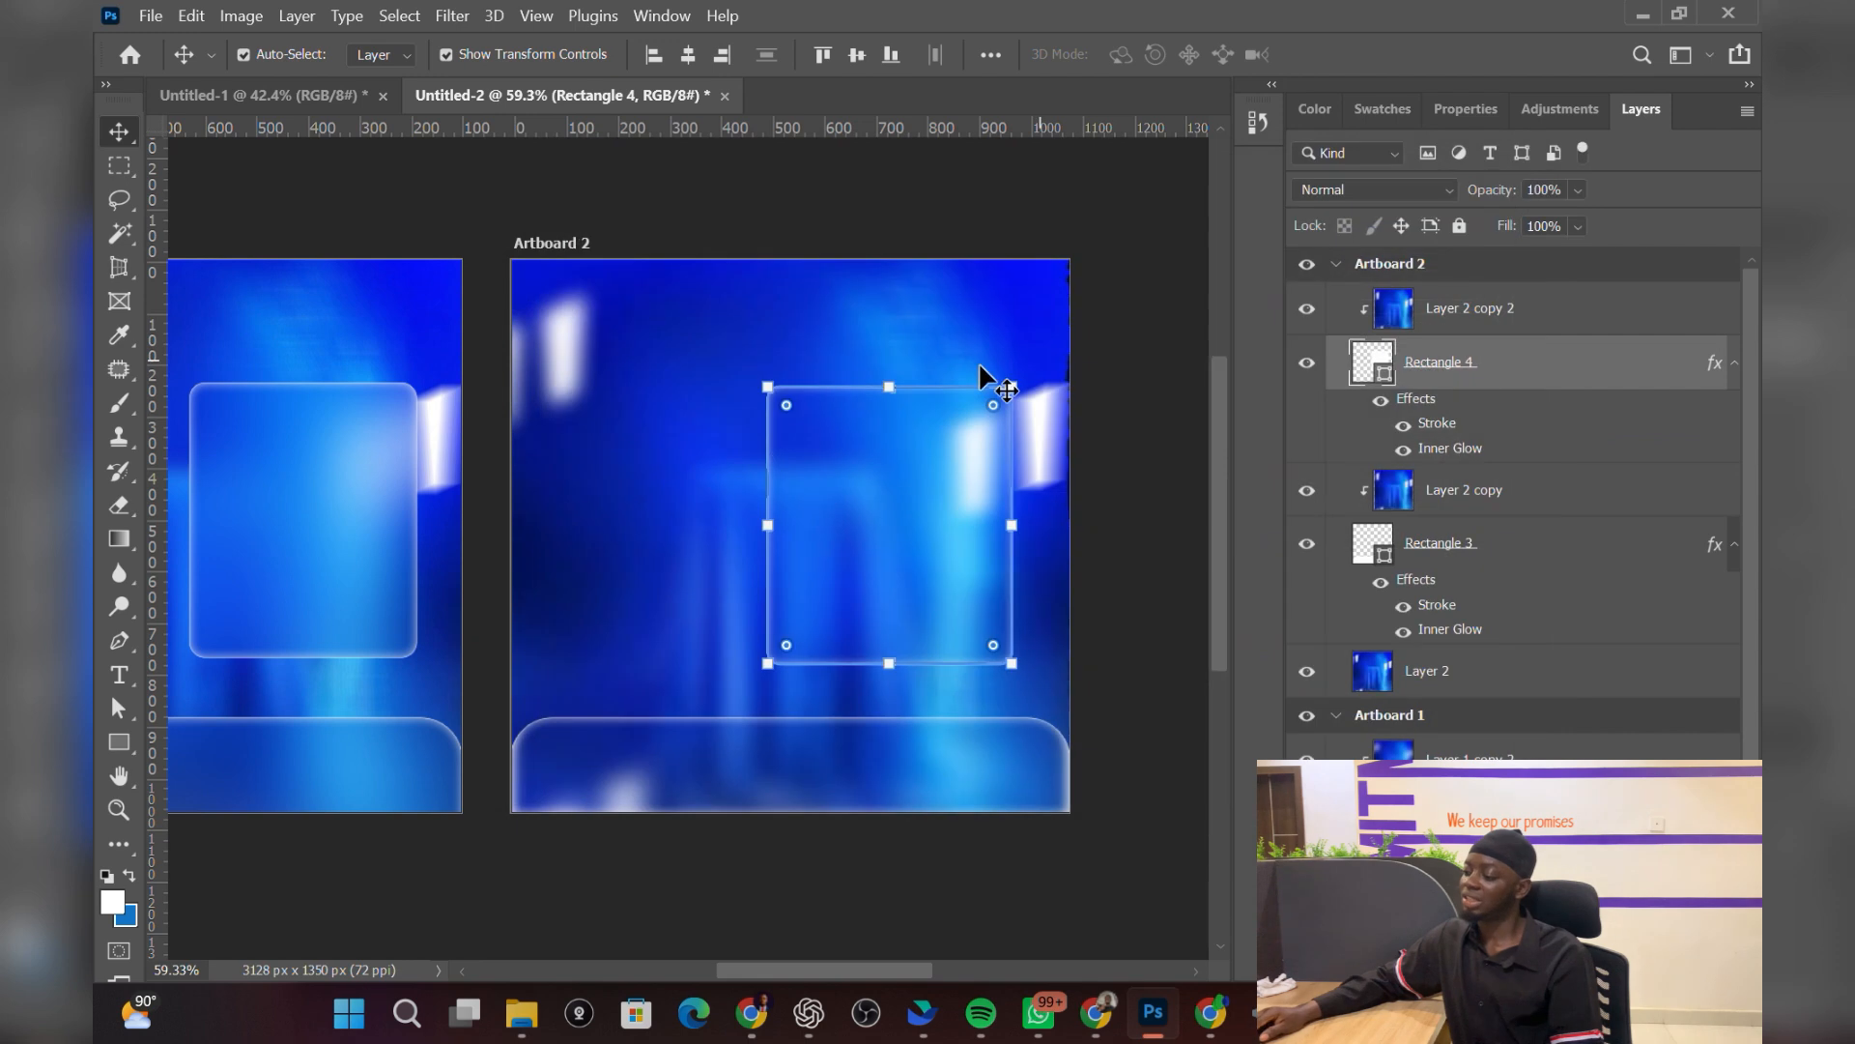
left_click(1122, 518)
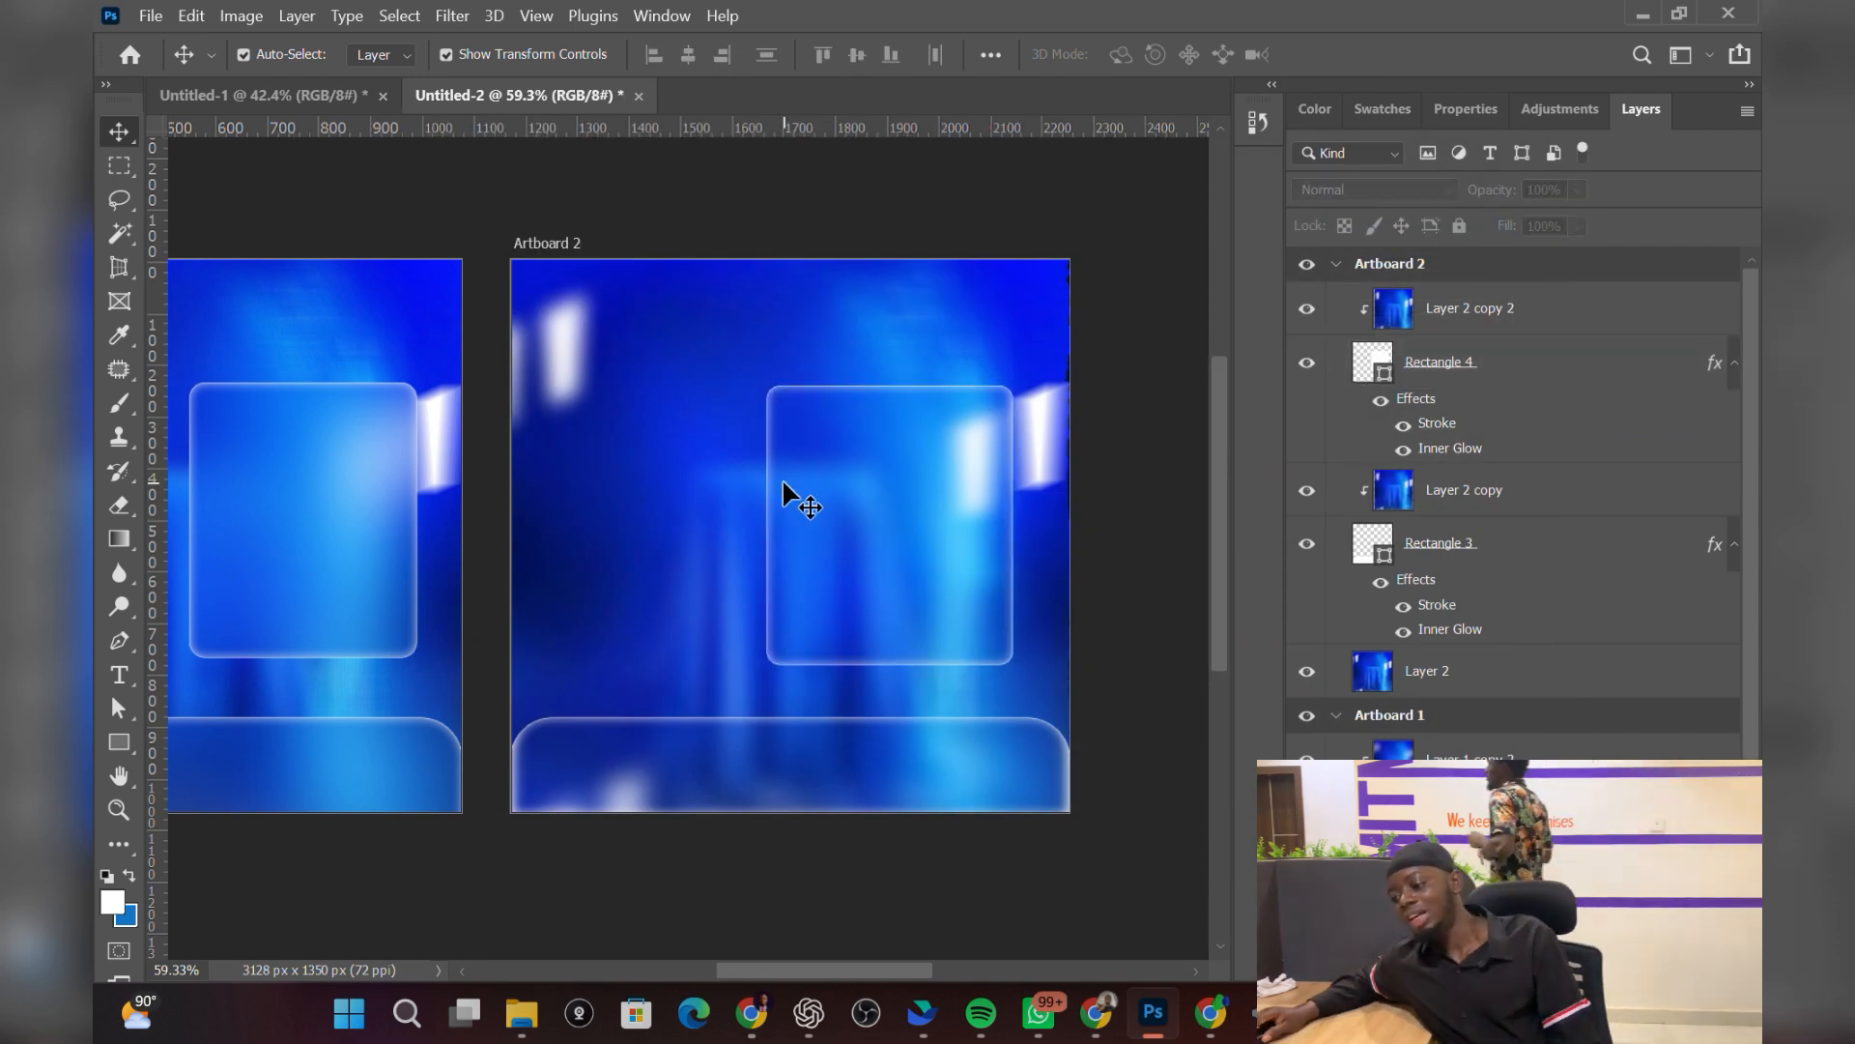